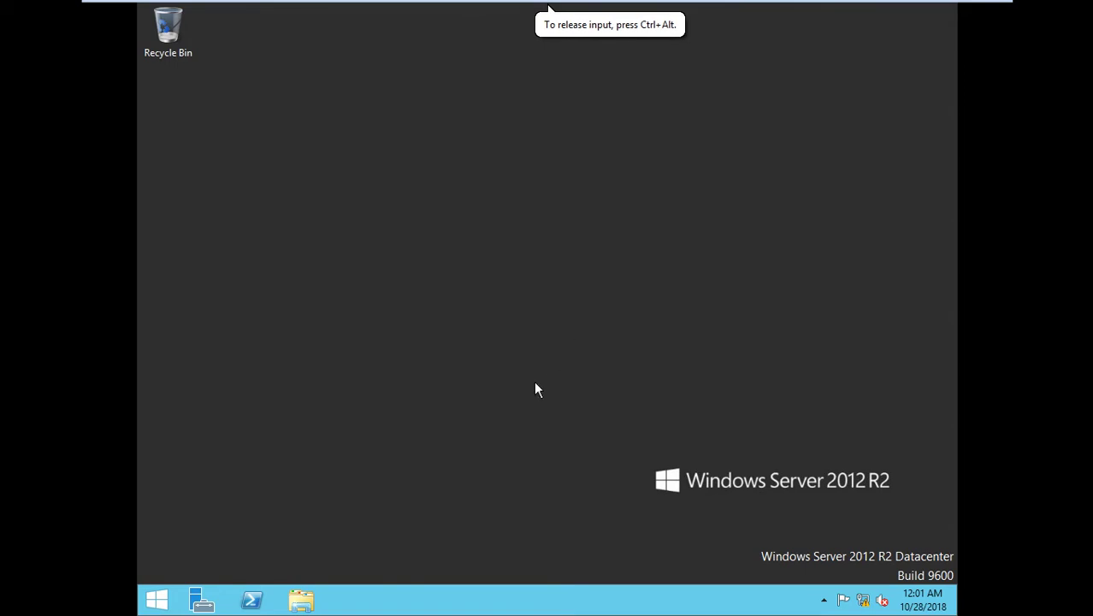
# Launch Server Manager from the taskbar and wait for the local server Dashboard to load.
pyautogui.click(202, 602)
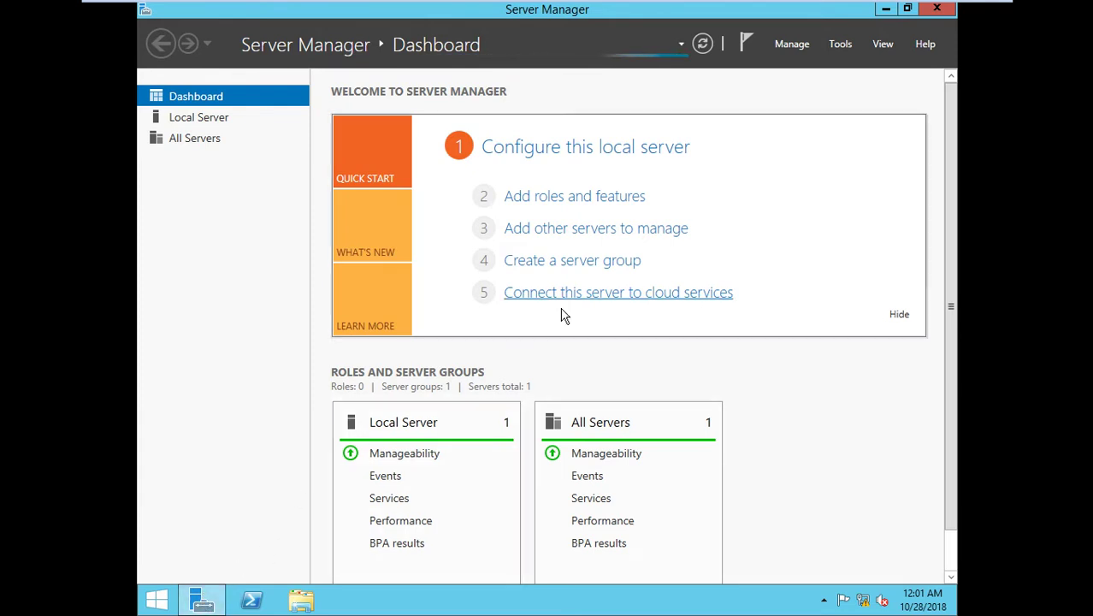
# Start a Remote Desktop Services installation in Add Roles and Features, keeping Standard deployment.
pyautogui.click(553, 198)
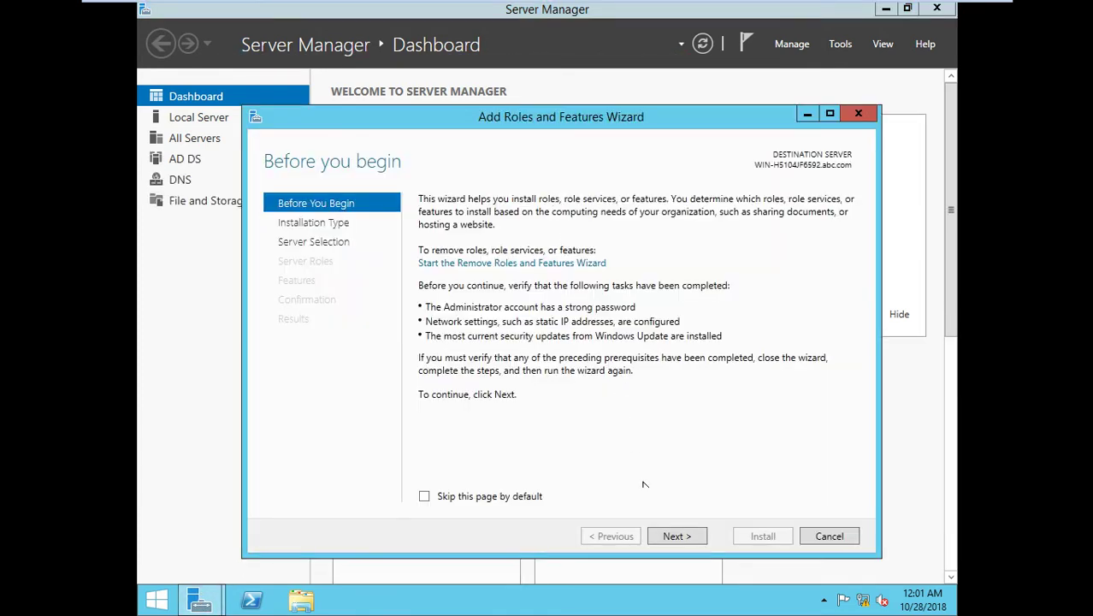
pyautogui.click(669, 539)
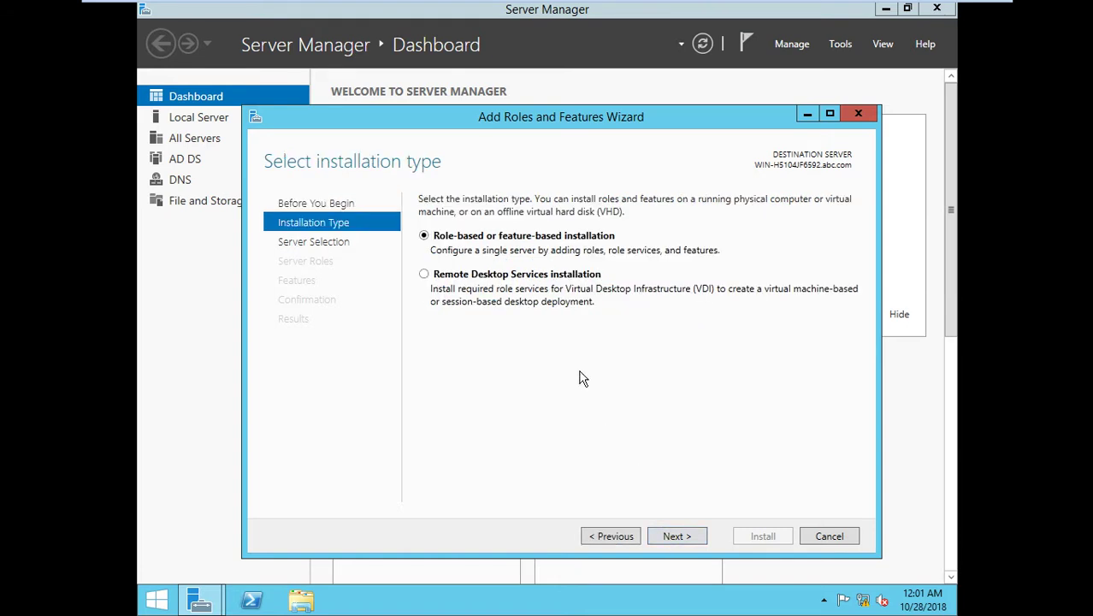
pyautogui.click(450, 277)
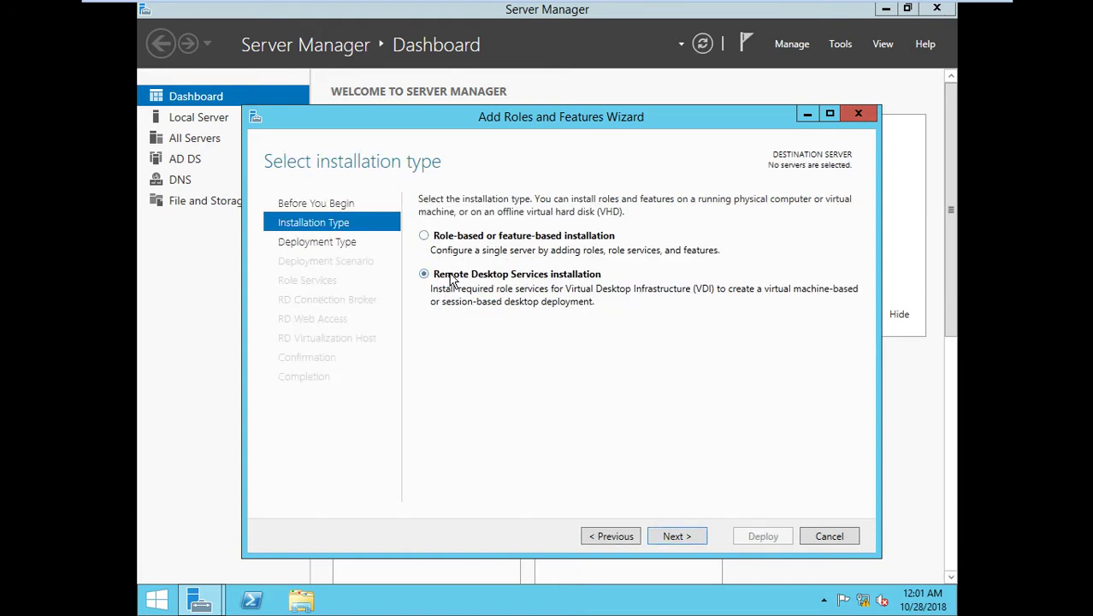
pyautogui.click(681, 537)
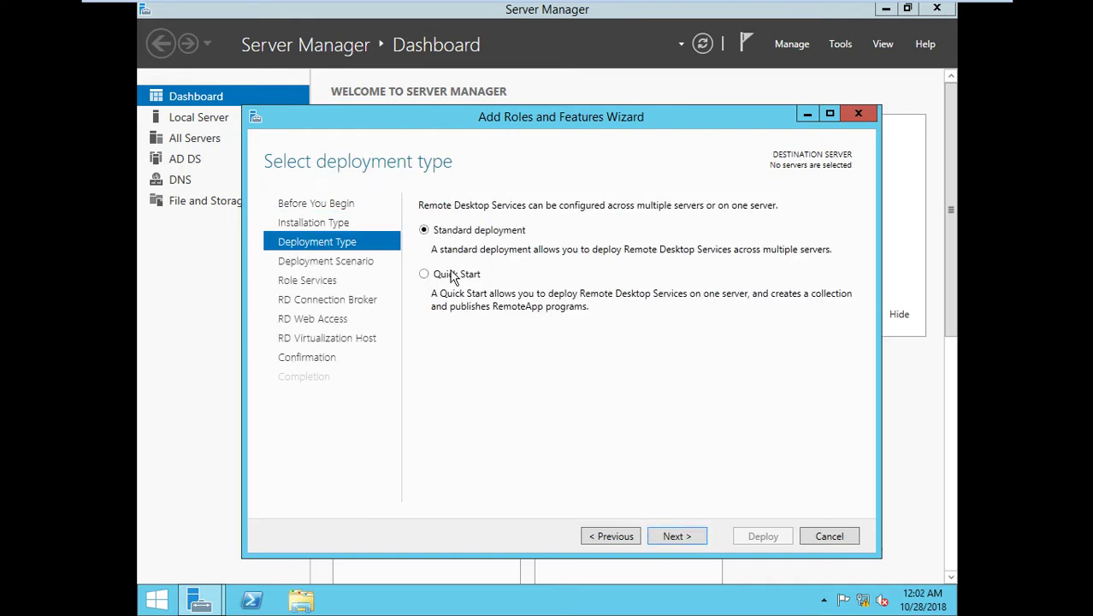
pyautogui.click(453, 277)
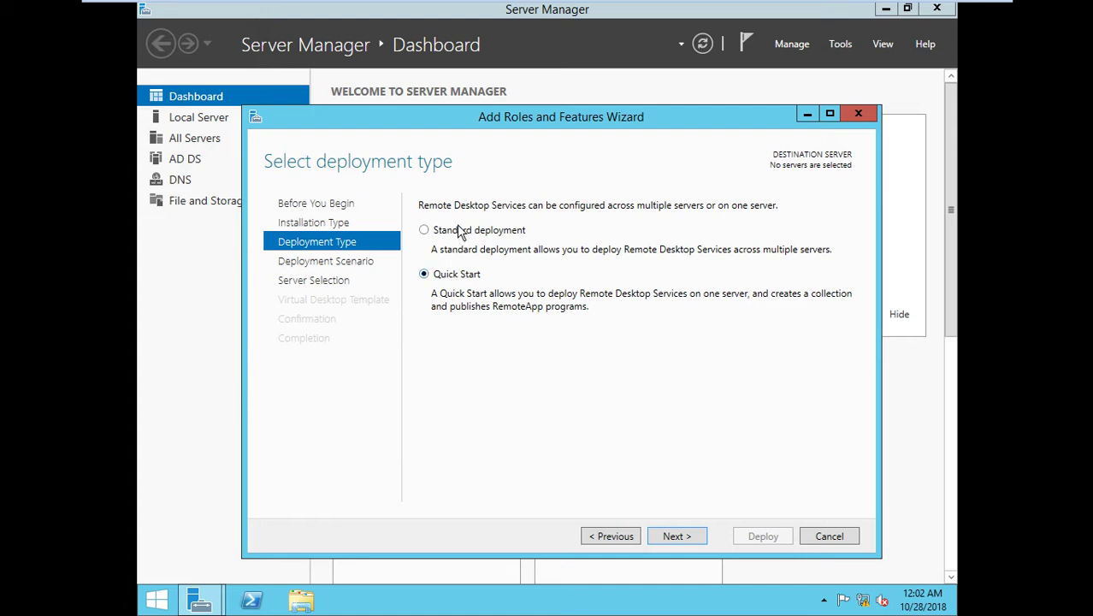
pyautogui.click(461, 230)
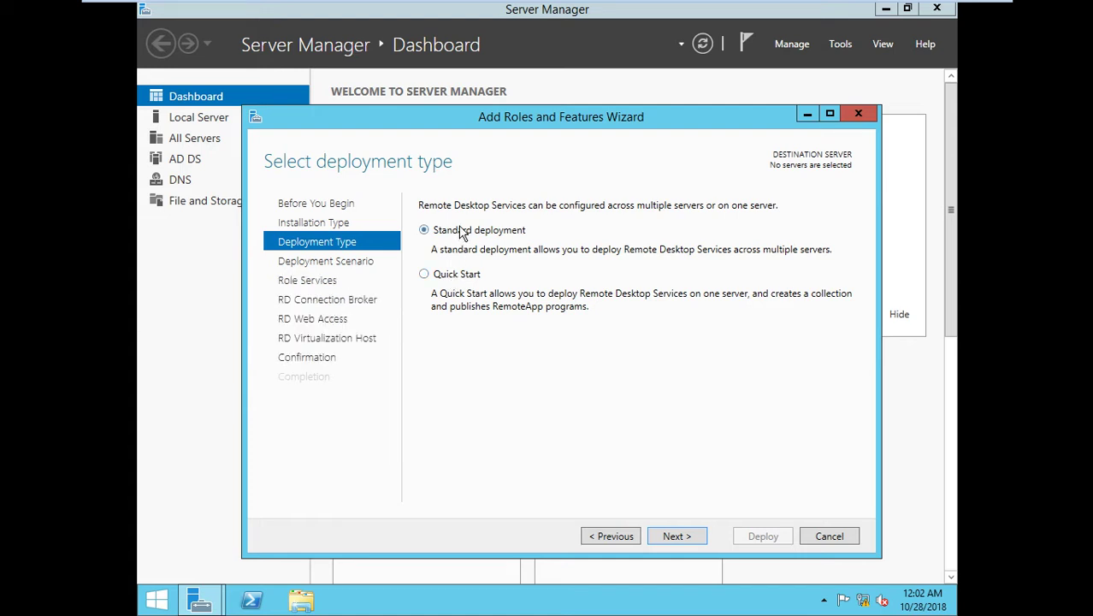
pyautogui.click(675, 537)
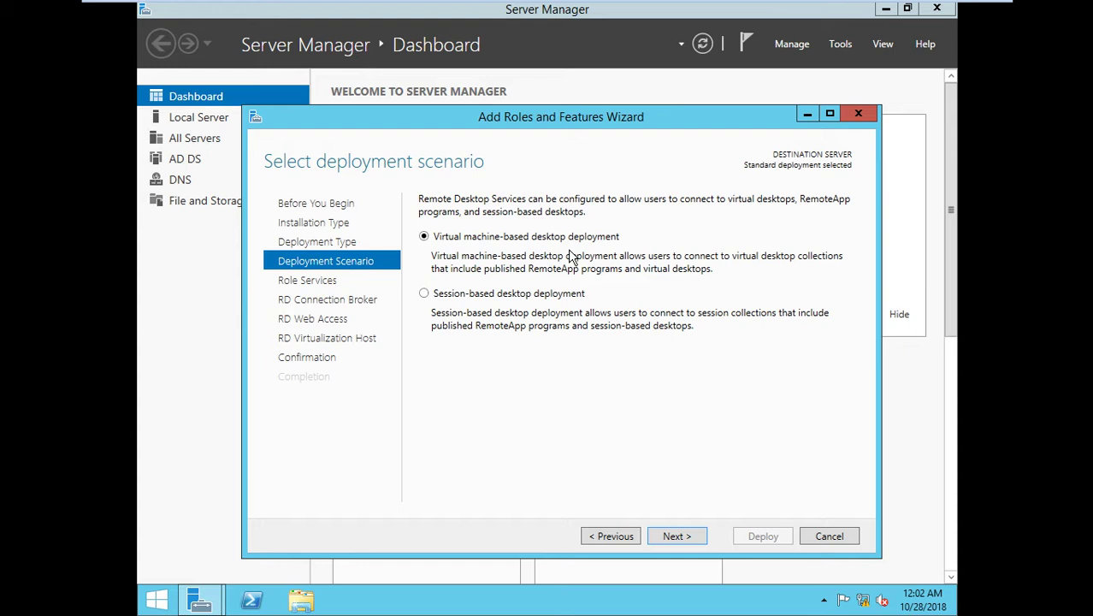
# Pick Session-based desktop deployment and advance past Review role services to the Connection Broker page.
pyautogui.click(524, 295)
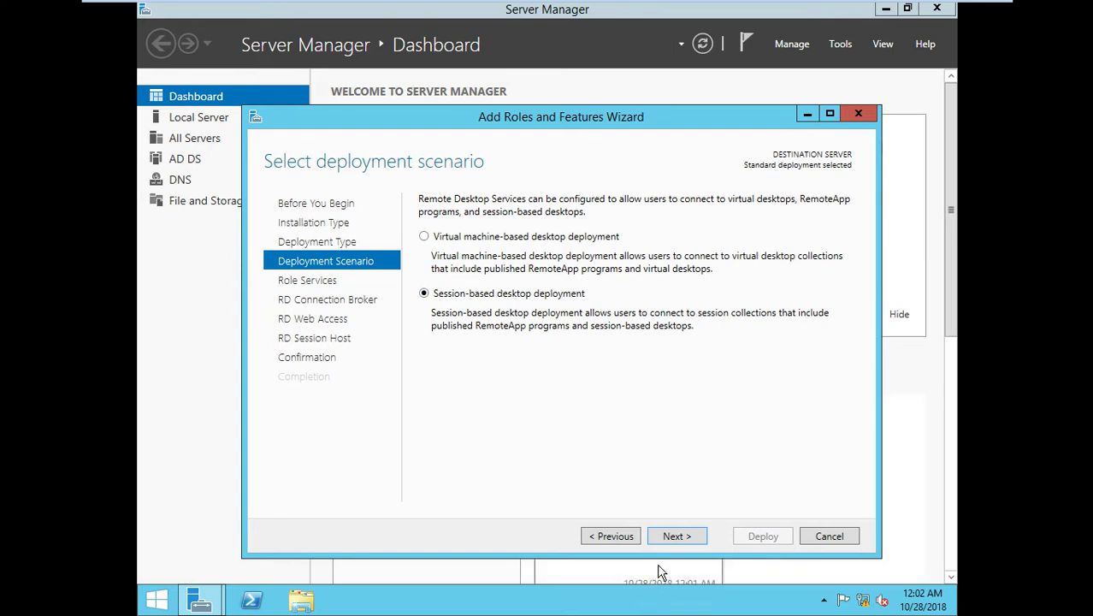
pyautogui.click(668, 539)
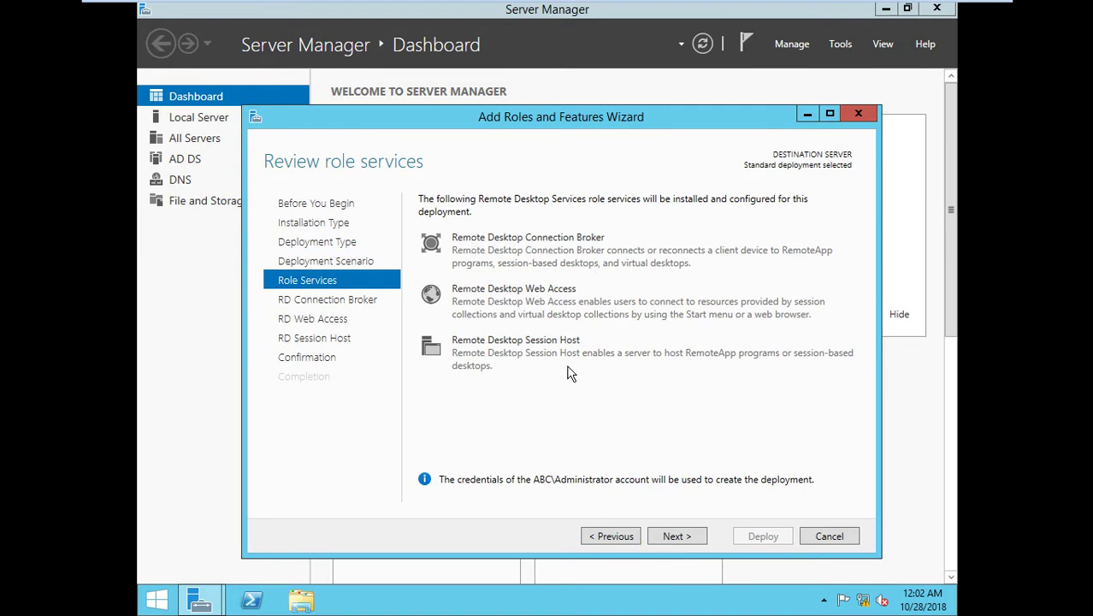
pyautogui.click(674, 536)
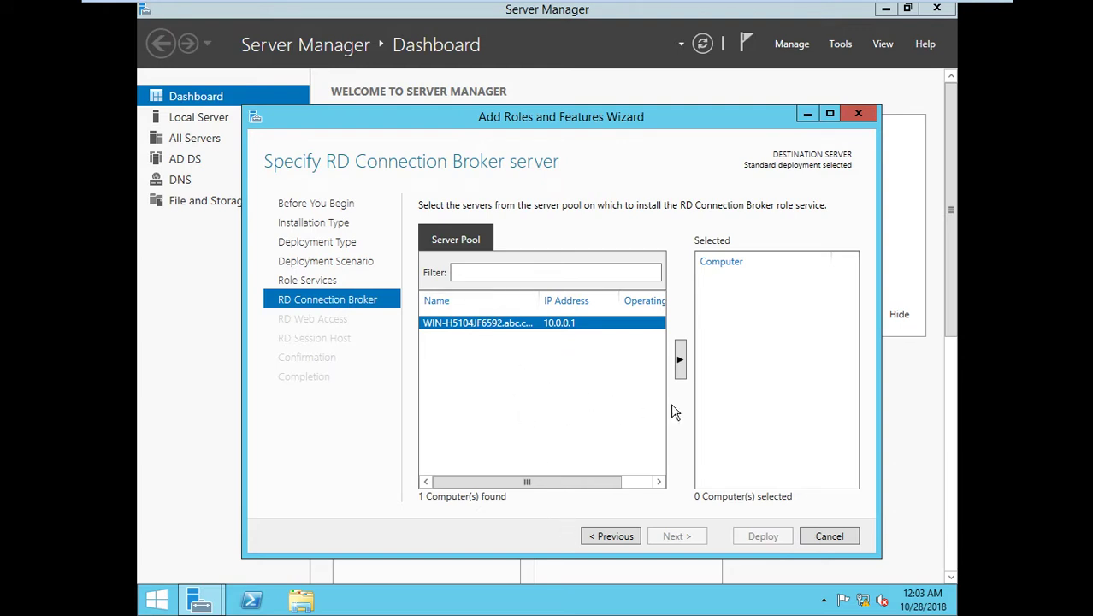
# Cancel the wizard and refresh the All Servers list.
pyautogui.click(829, 537)
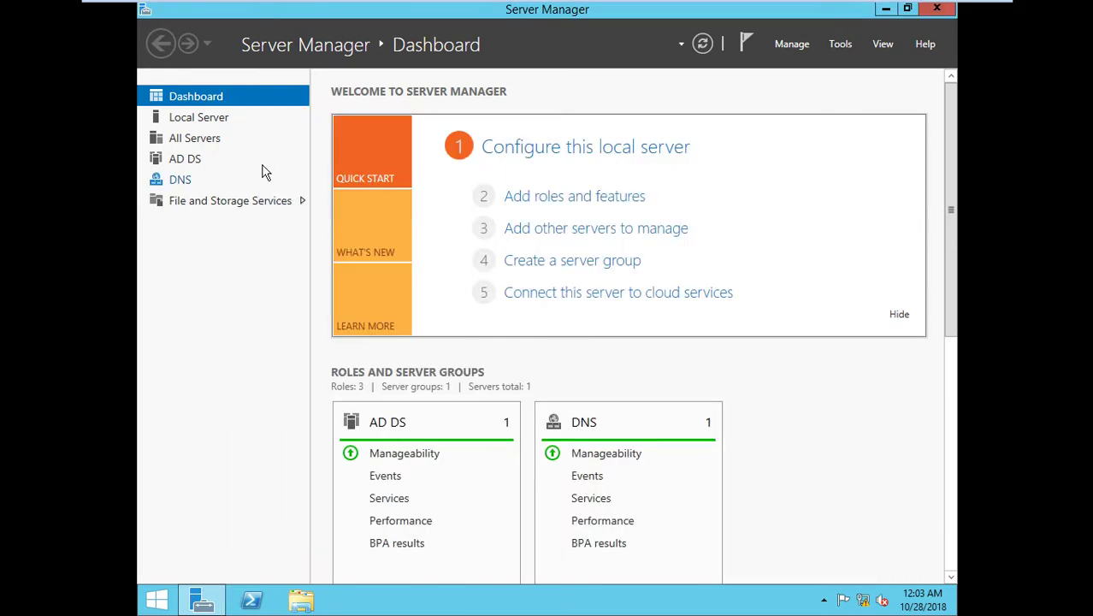
pyautogui.click(195, 140)
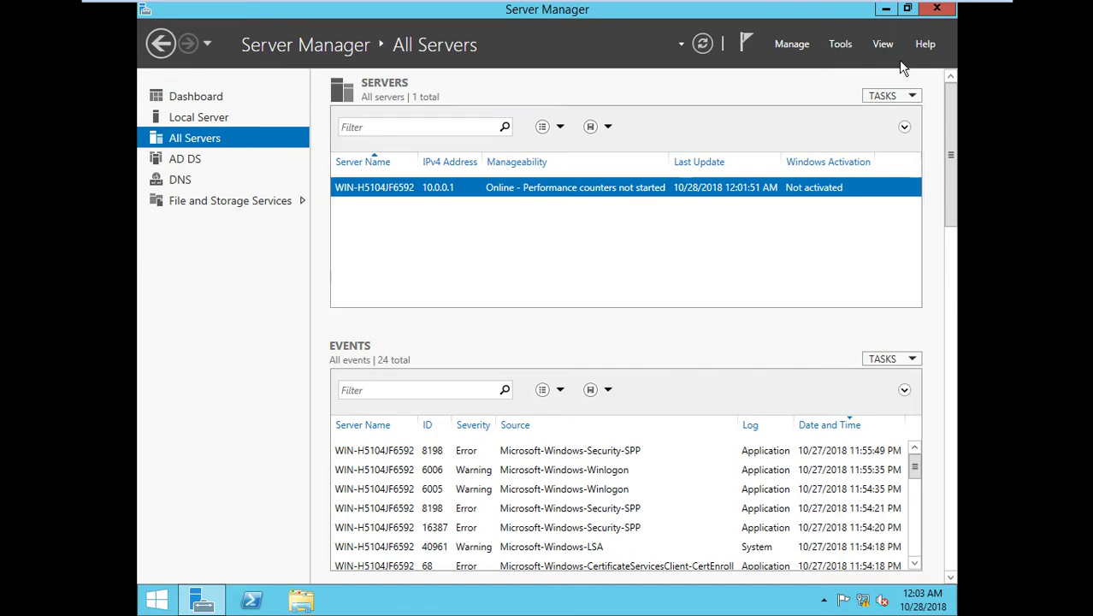
pyautogui.click(890, 95)
pyautogui.click(898, 114)
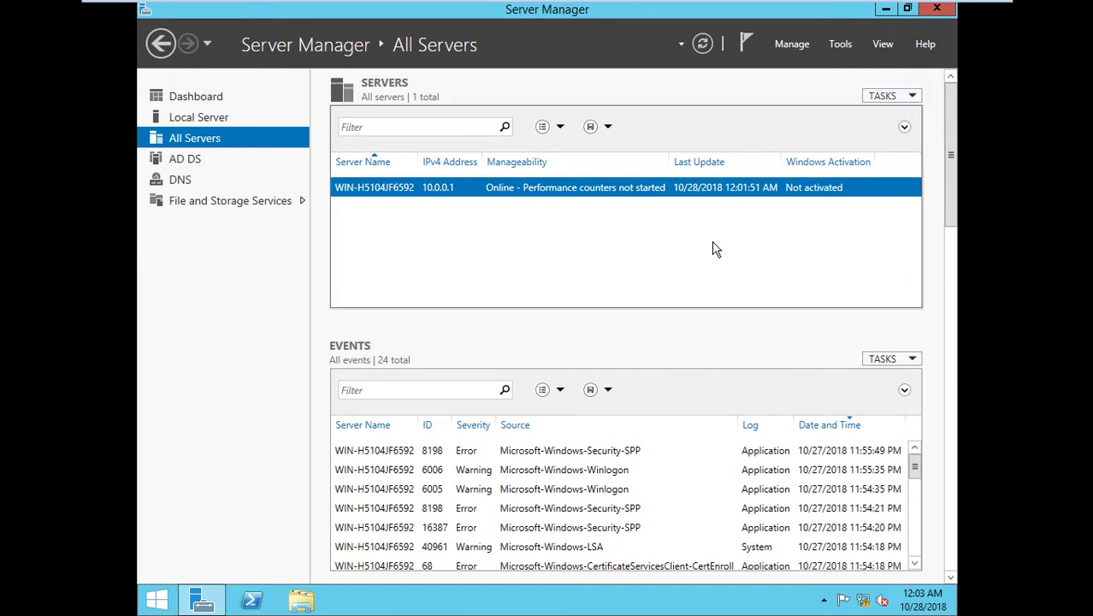
pyautogui.click(904, 129)
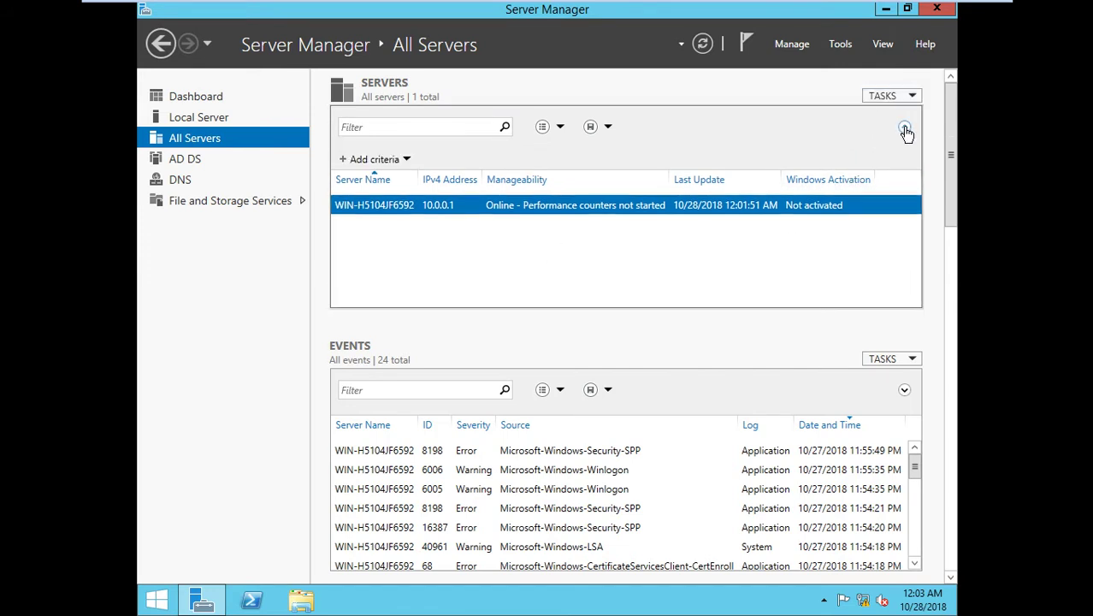
pyautogui.click(904, 130)
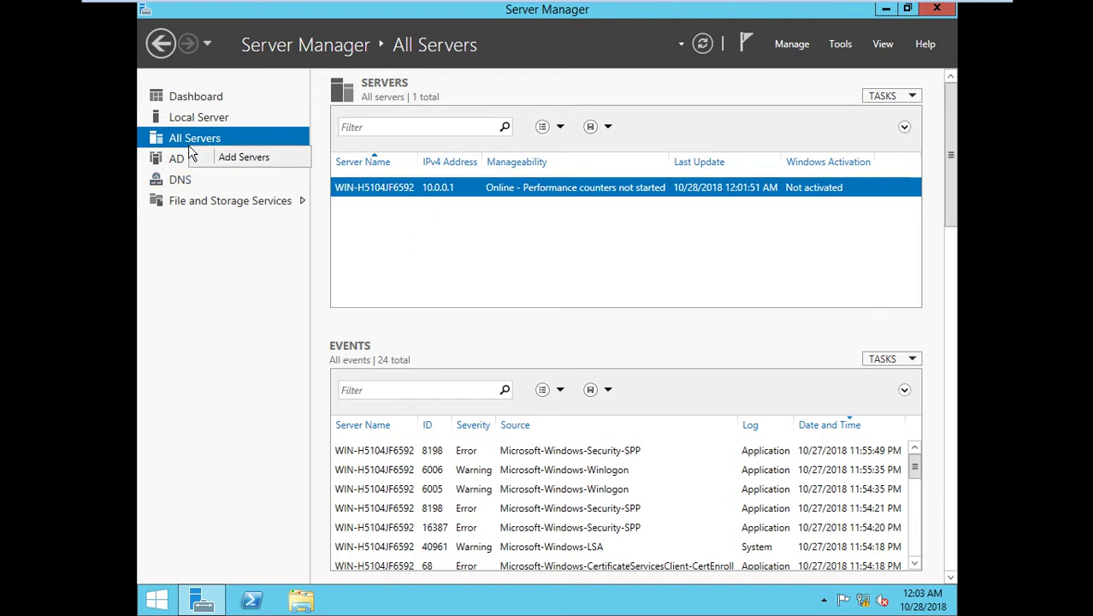
# Add RDCB, RDSH and RDWA from Active Directory to the managed servers, then return to the Dashboard.
pyautogui.click(240, 160)
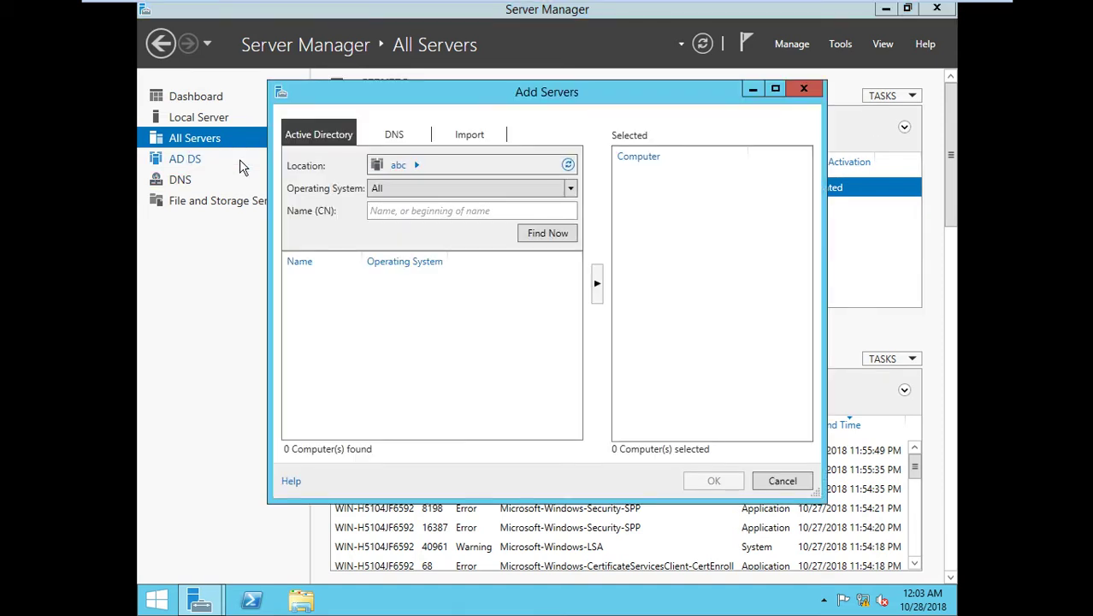
pyautogui.click(551, 236)
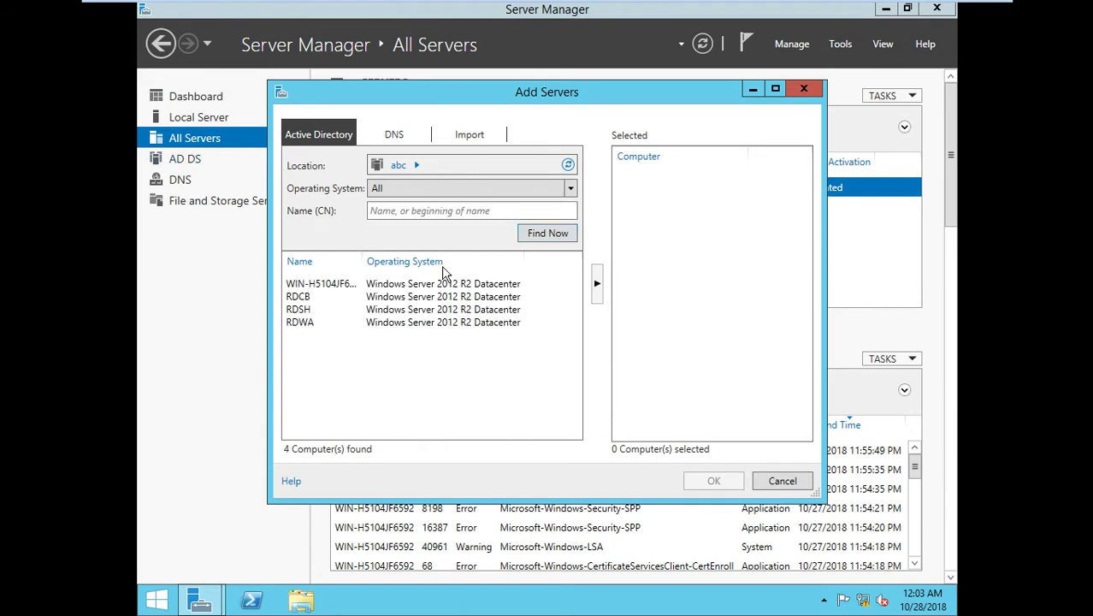
pyautogui.click(295, 296)
pyautogui.keyDown('ctrl'); pyautogui.click(295, 310); pyautogui.keyUp('ctrl')
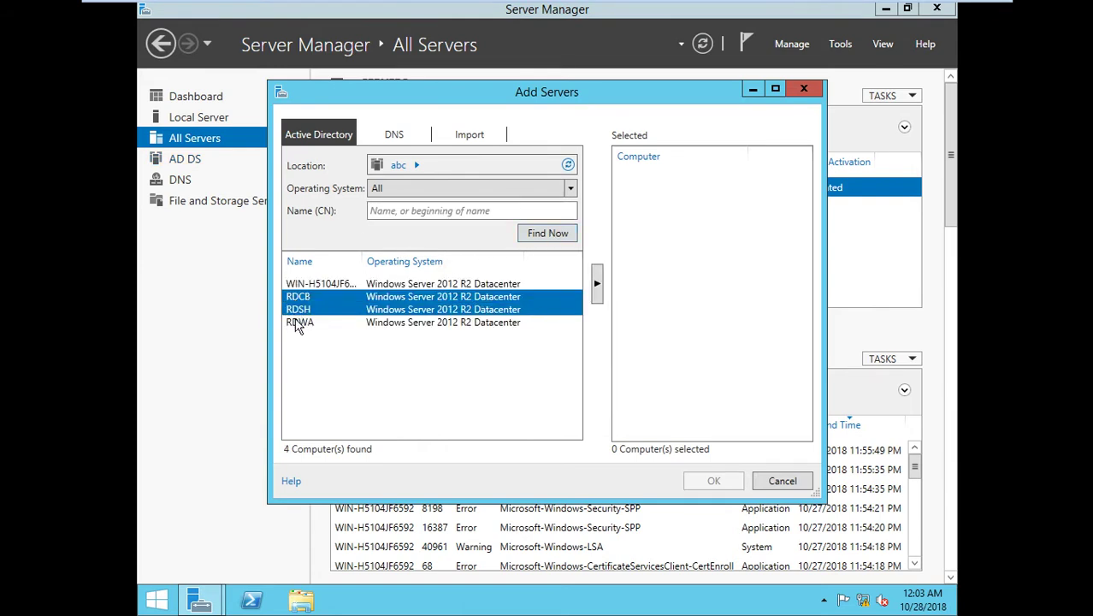
pyautogui.keyDown('ctrl'); pyautogui.click(297, 322); pyautogui.keyUp('ctrl')
pyautogui.click(597, 291)
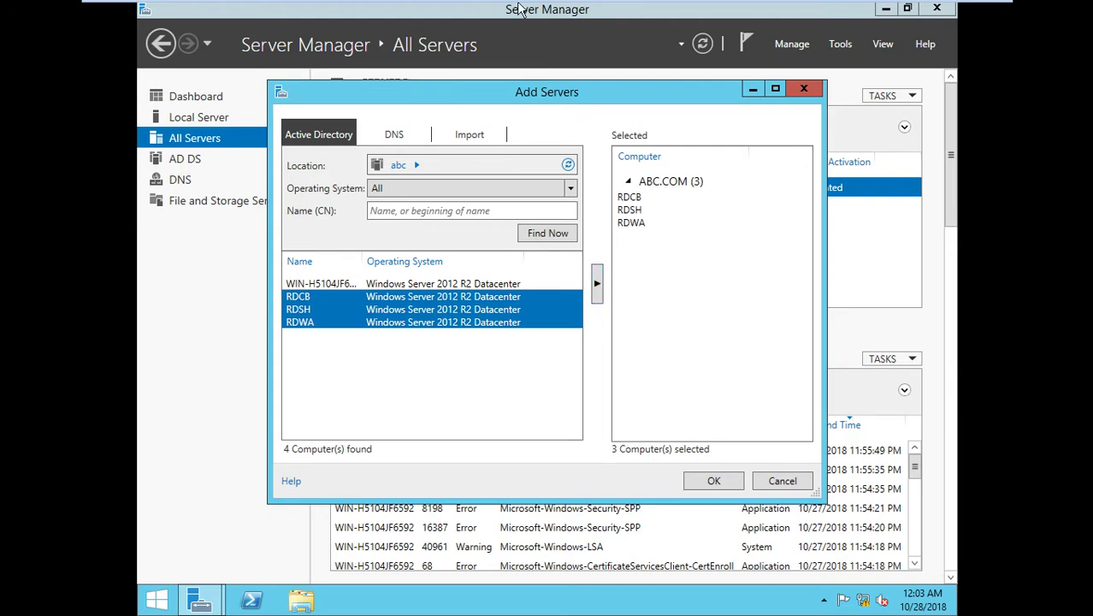
pyautogui.click(714, 482)
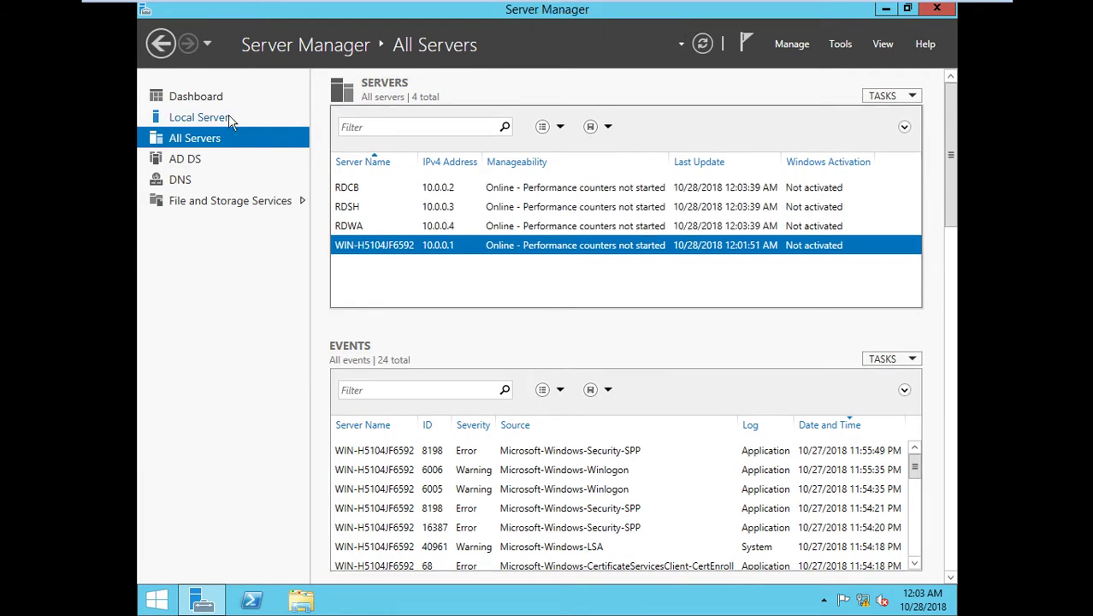
pyautogui.click(196, 101)
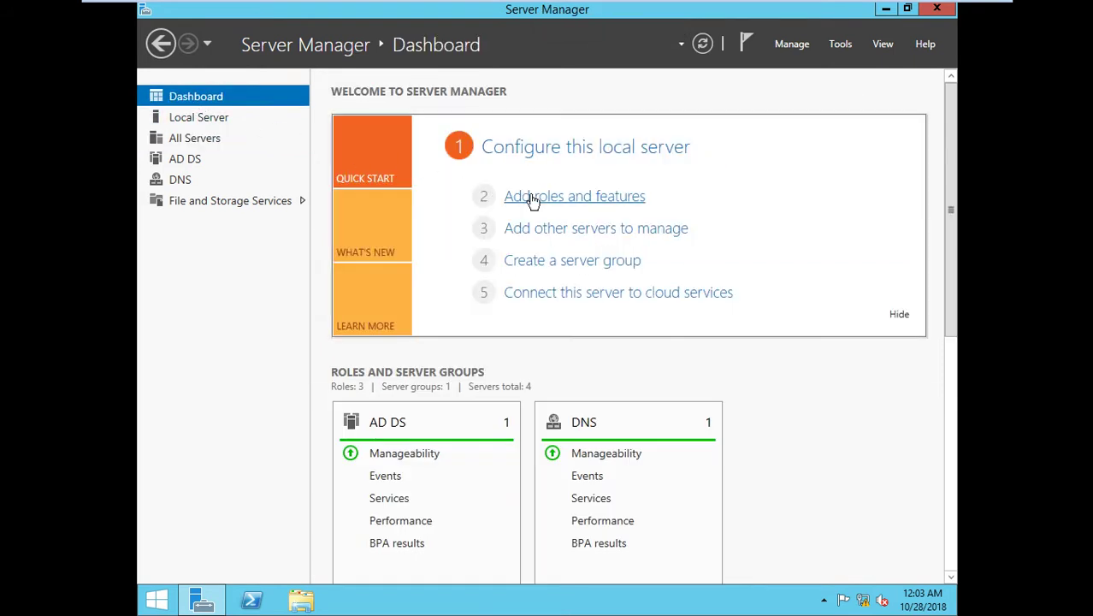
# Restart Add Roles and Features as a Remote Desktop Services installation with Standard deployment.
pyautogui.click(528, 196)
pyautogui.click(598, 458)
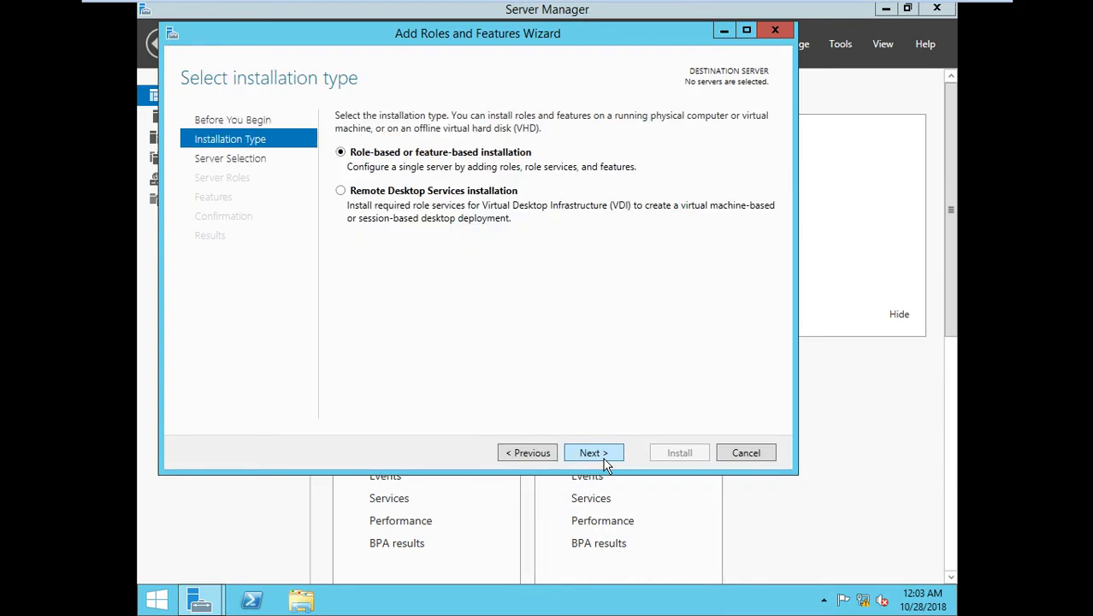
pyautogui.click(602, 457)
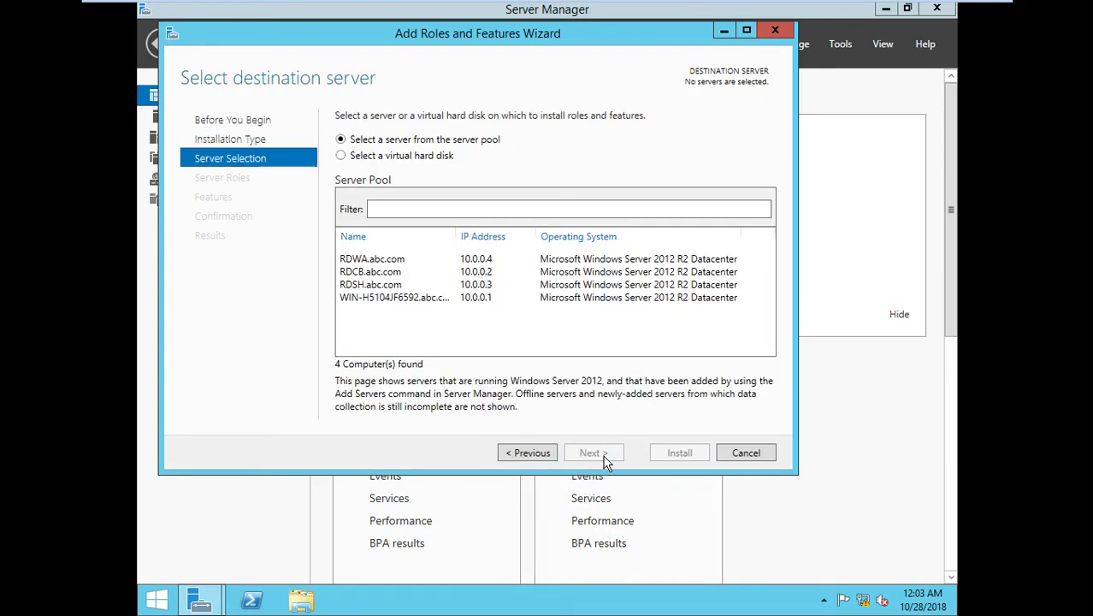
pyautogui.click(530, 452)
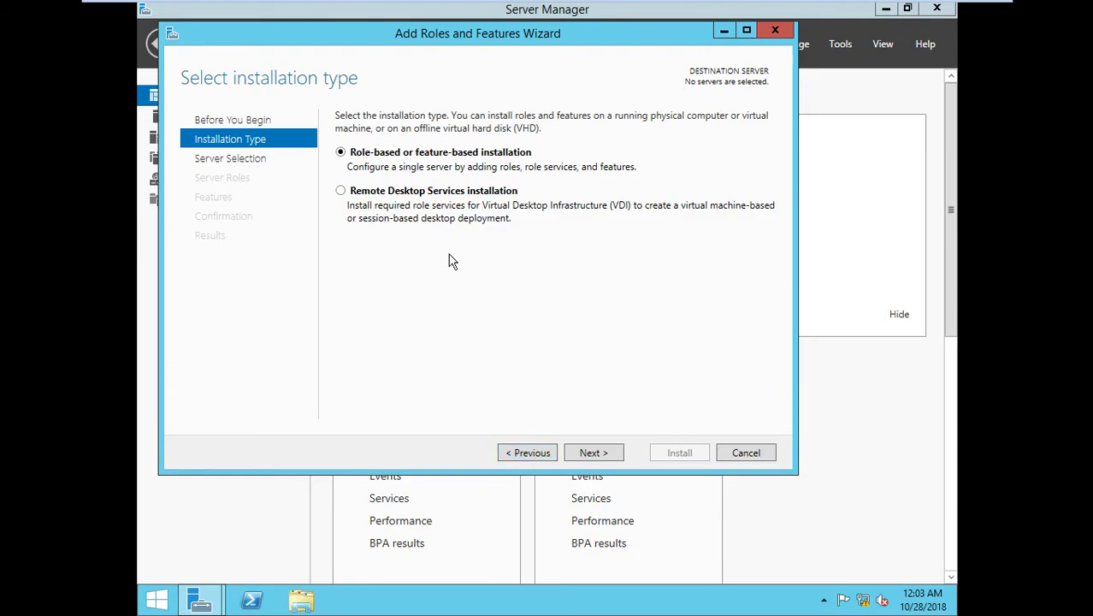
pyautogui.click(438, 199)
pyautogui.click(589, 456)
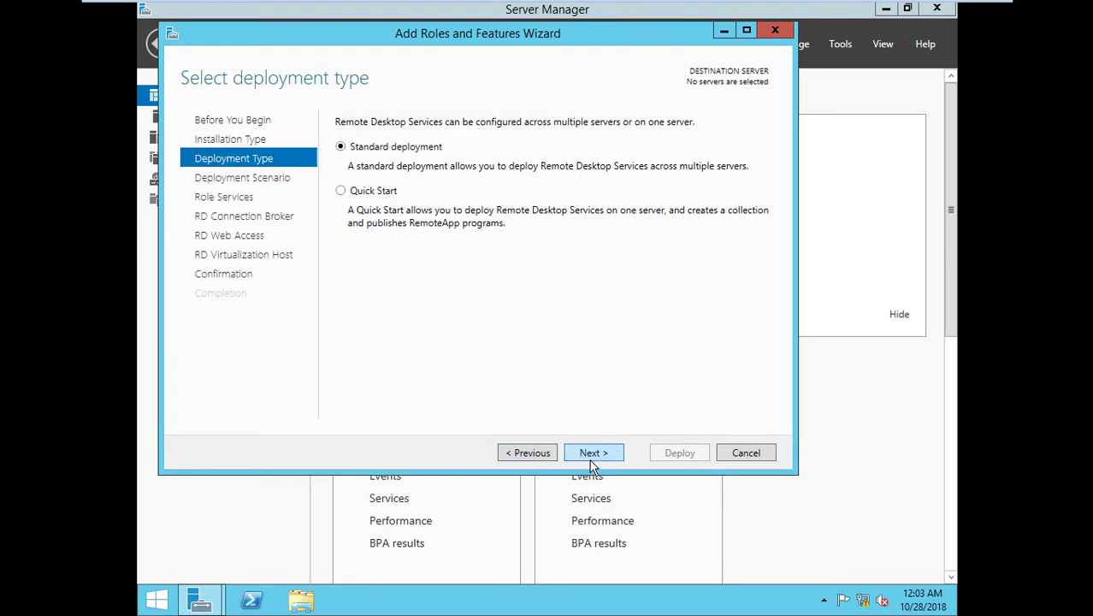
pyautogui.click(596, 454)
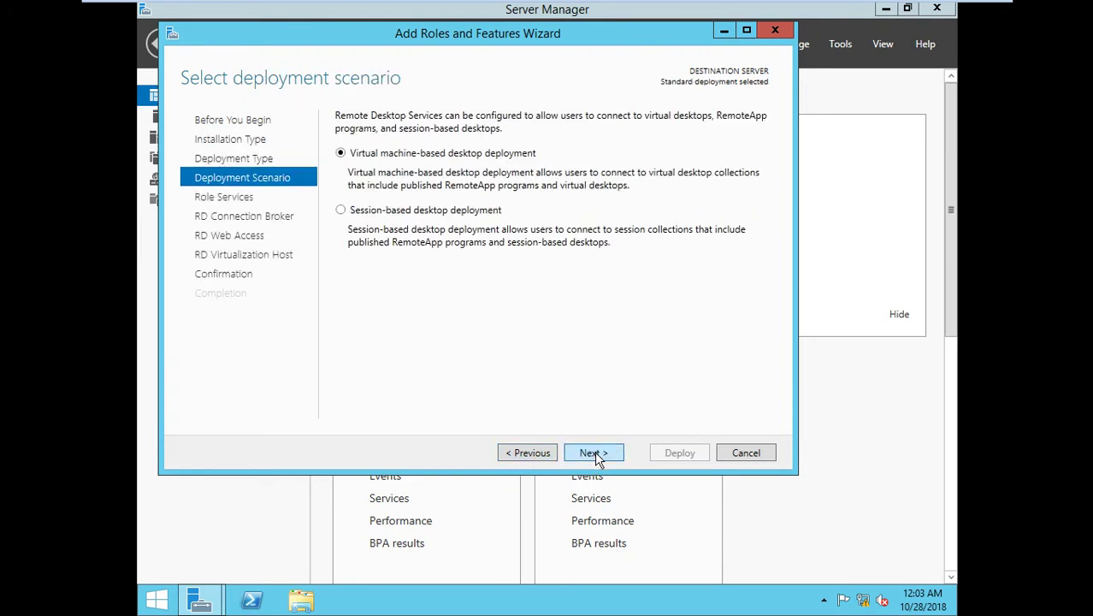
# Choose Session-based desktop deployment and select RDCB.abc.com on the Connection Broker page.
pyautogui.click(439, 210)
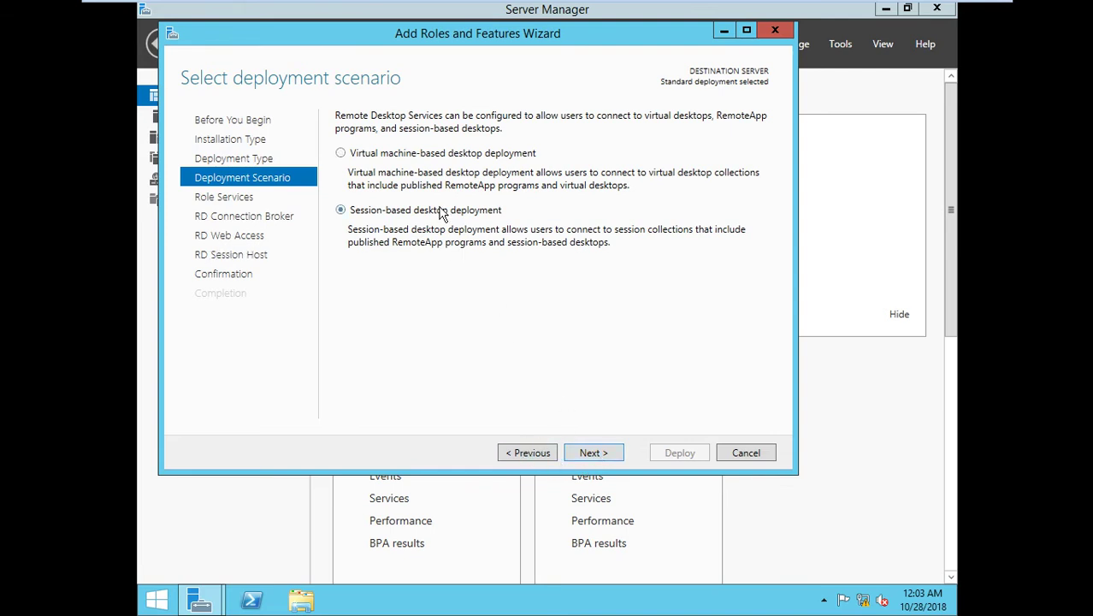
pyautogui.click(594, 455)
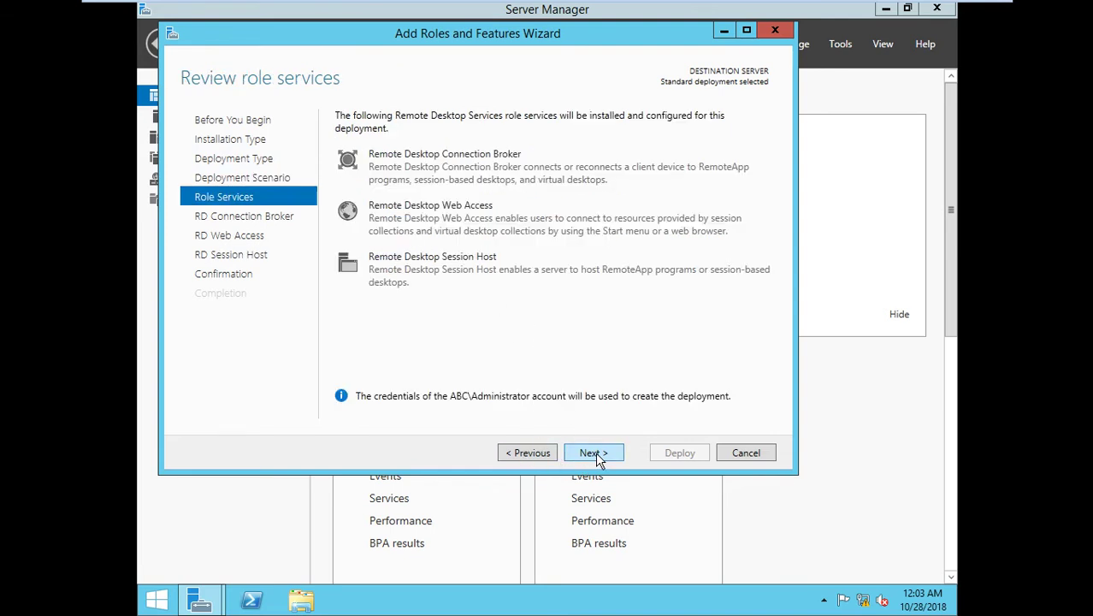
pyautogui.click(594, 453)
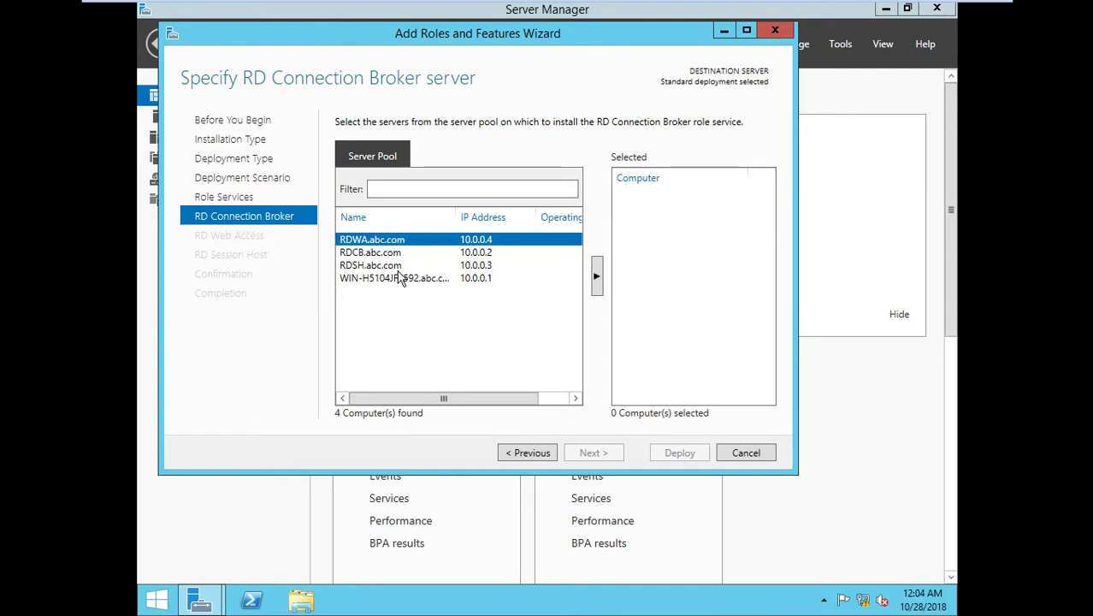
pyautogui.click(380, 253)
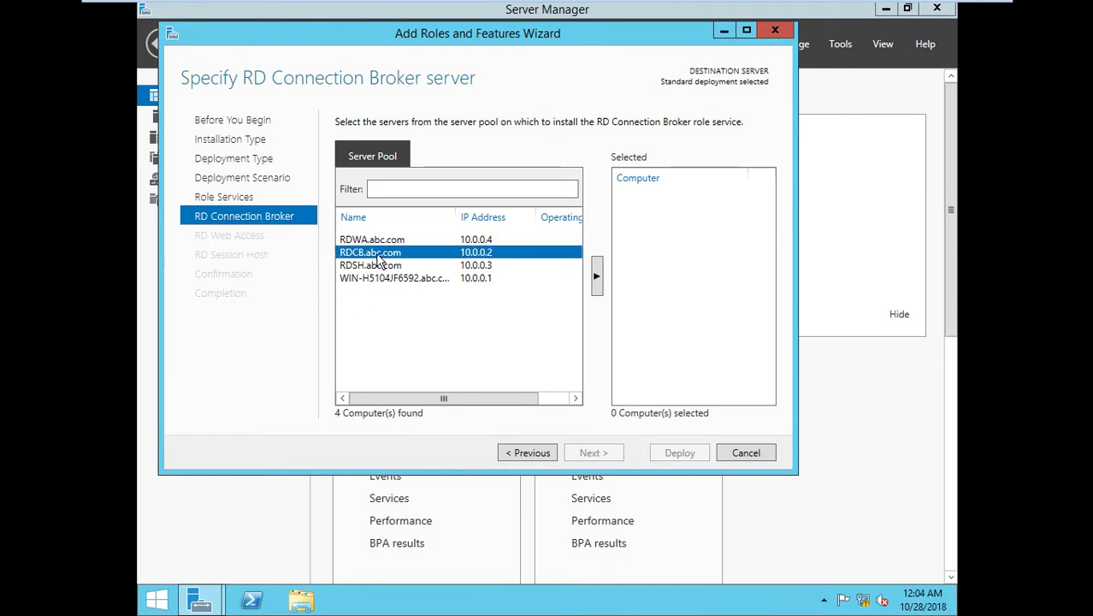
# Add RDCB.abc.com as Connection Broker and RDWA.abc.com as the Web Access server.
pyautogui.click(597, 277)
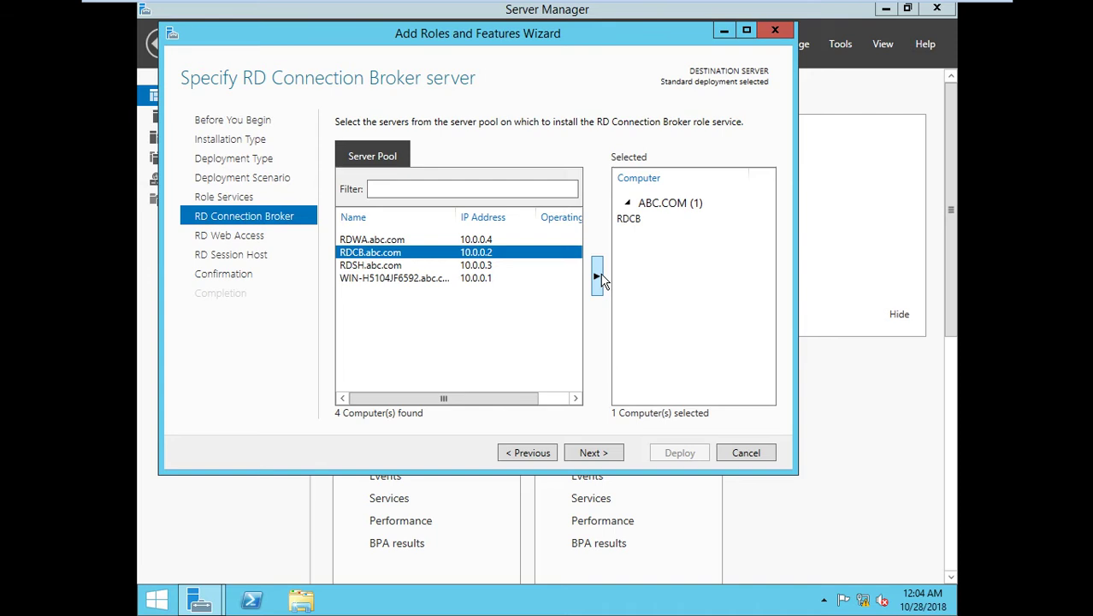
pyautogui.click(596, 457)
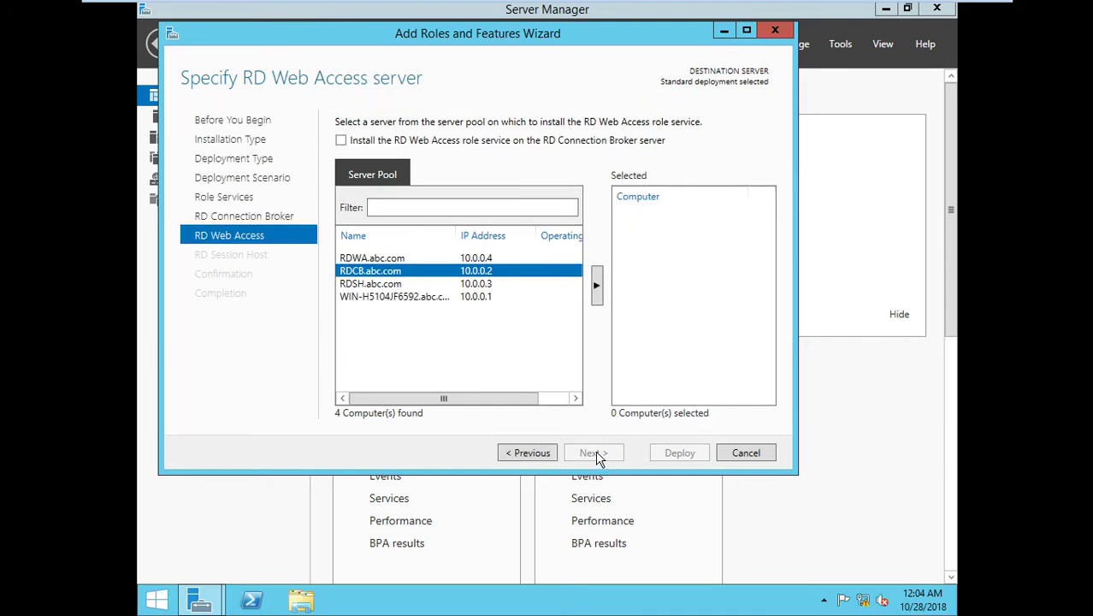
pyautogui.click(371, 260)
pyautogui.click(595, 285)
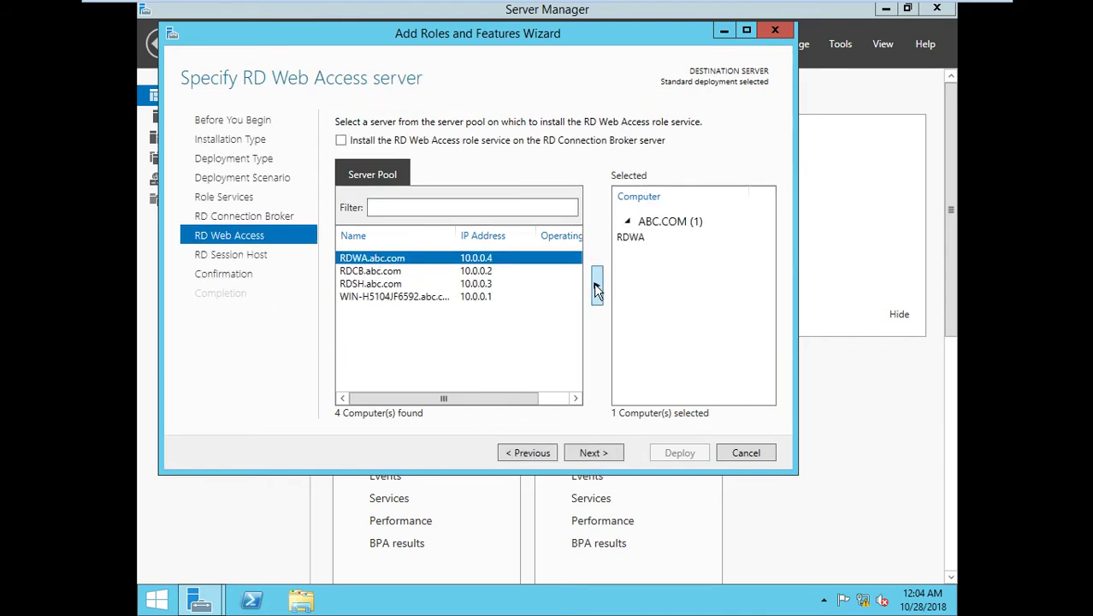
pyautogui.click(601, 453)
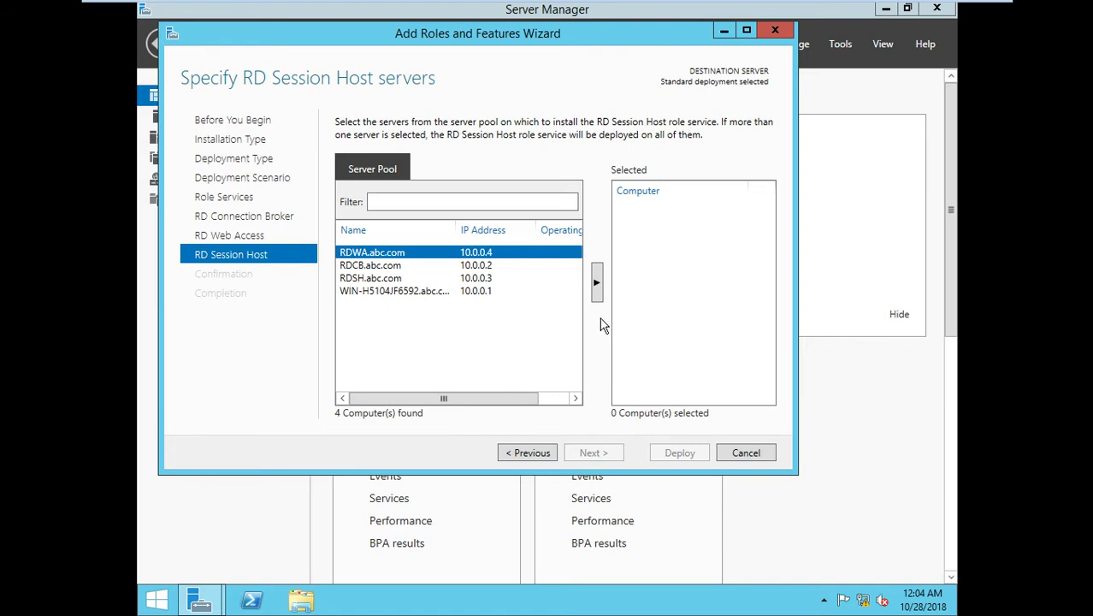
# Add RDSH.abc.com as the Session Host and continue to Confirm selections.
pyautogui.click(370, 278)
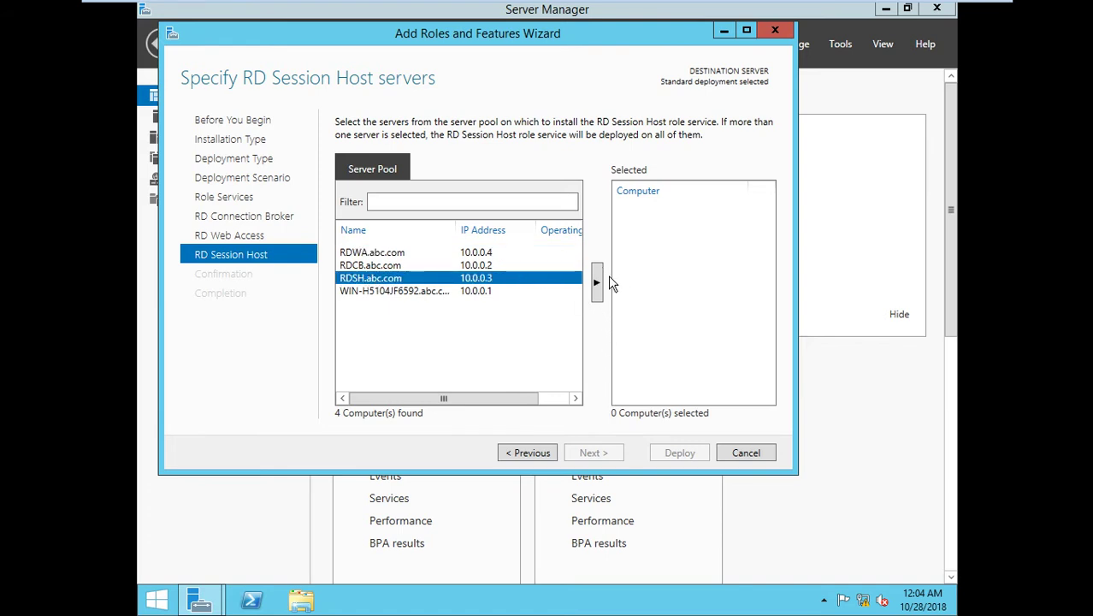
pyautogui.click(596, 283)
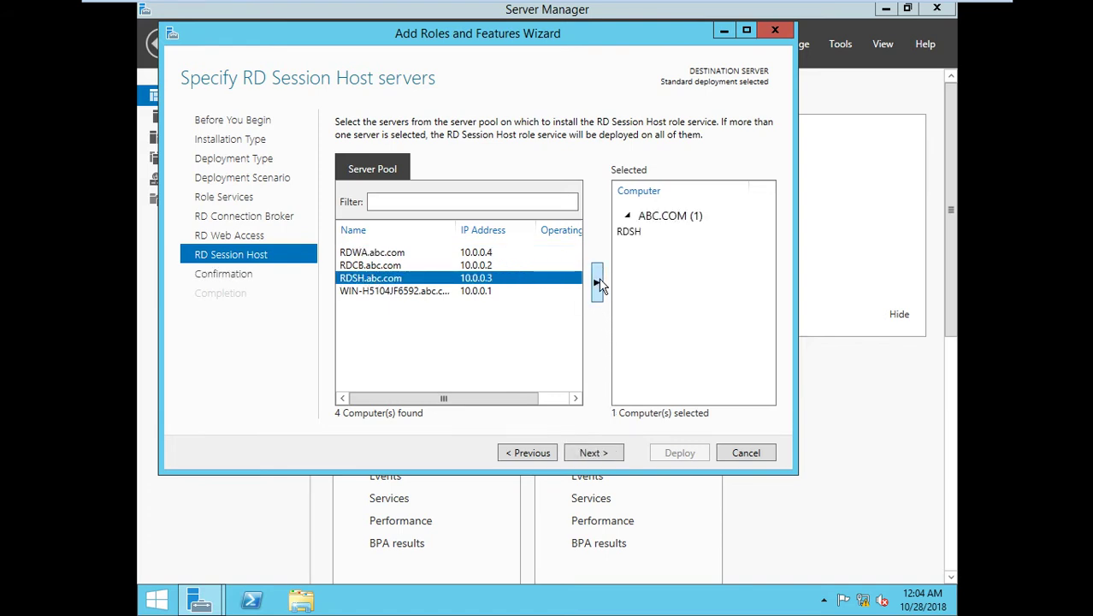
pyautogui.click(592, 453)
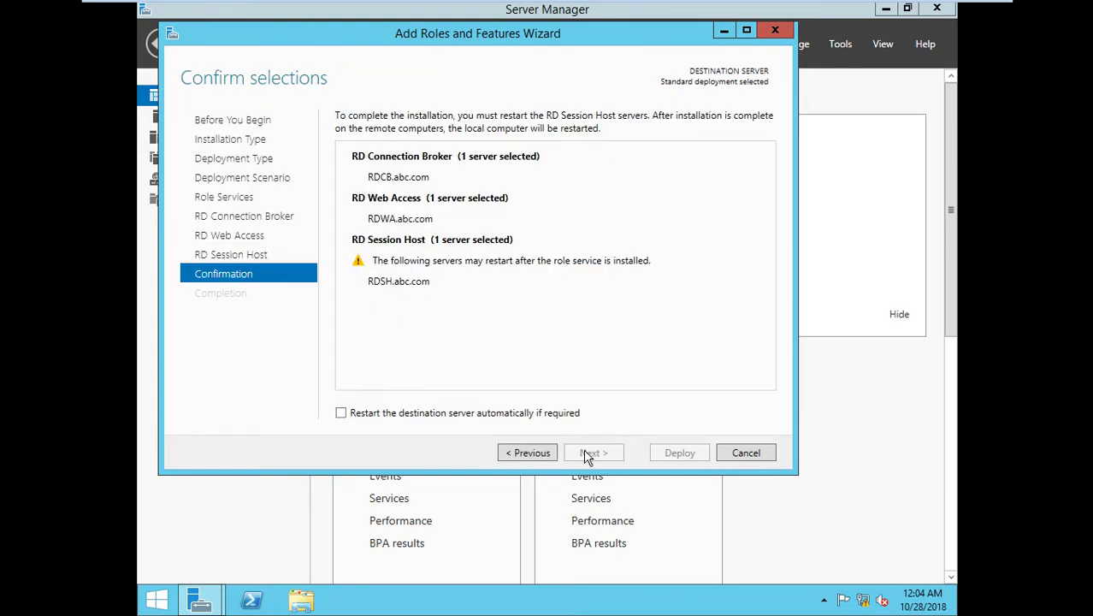
# Enable automatic restart and deploy the RD role services, briefly checking the RDCB VM during progress.
pyautogui.click(382, 413)
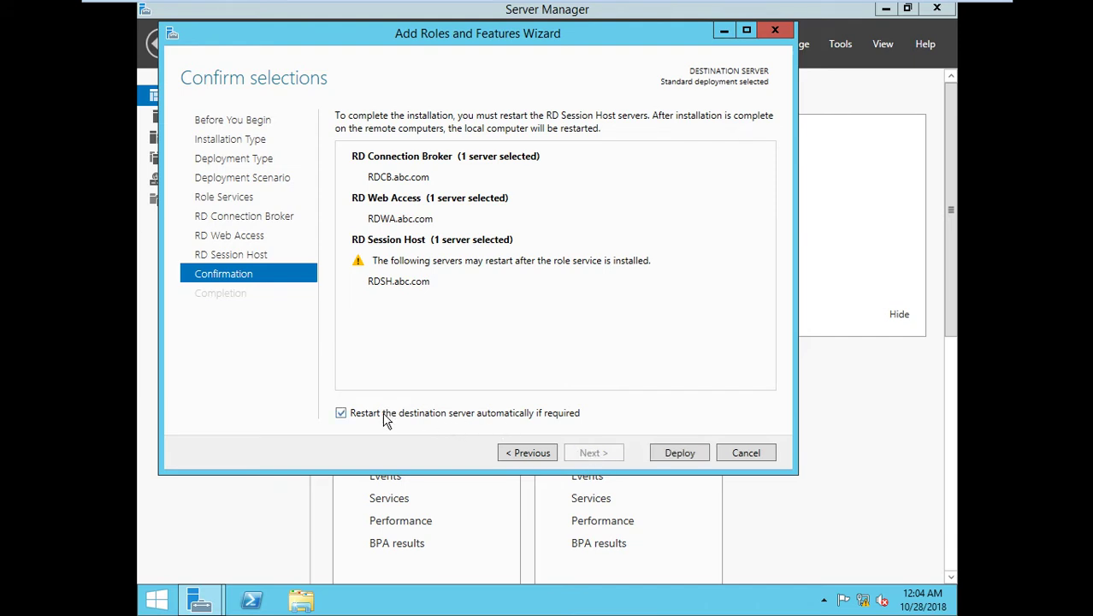
pyautogui.click(668, 456)
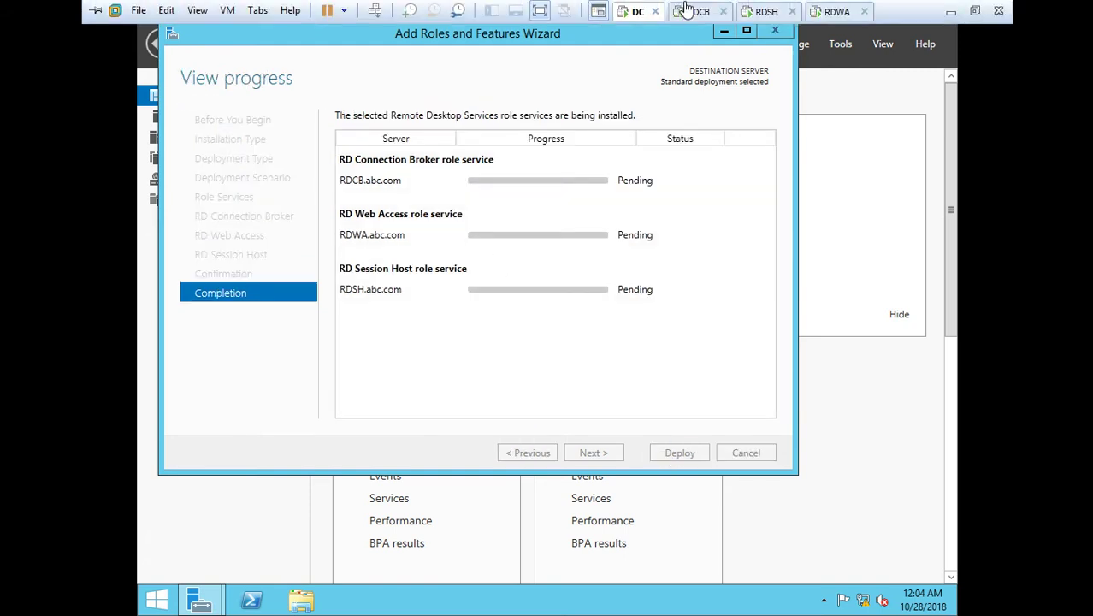
pyautogui.click(699, 12)
pyautogui.click(637, 11)
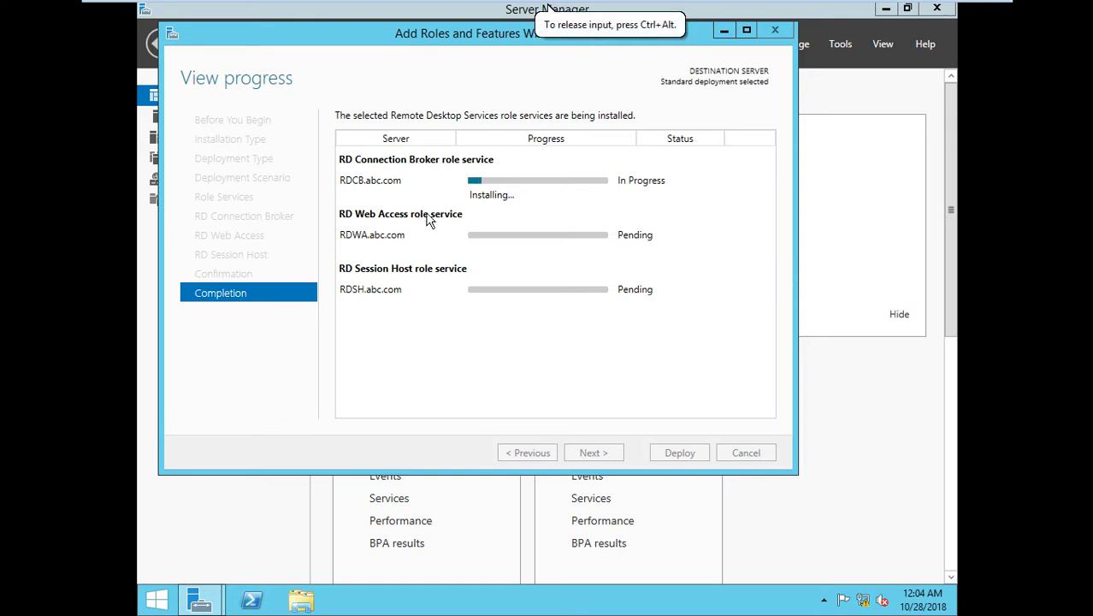
pyautogui.moveTo(934, 8)
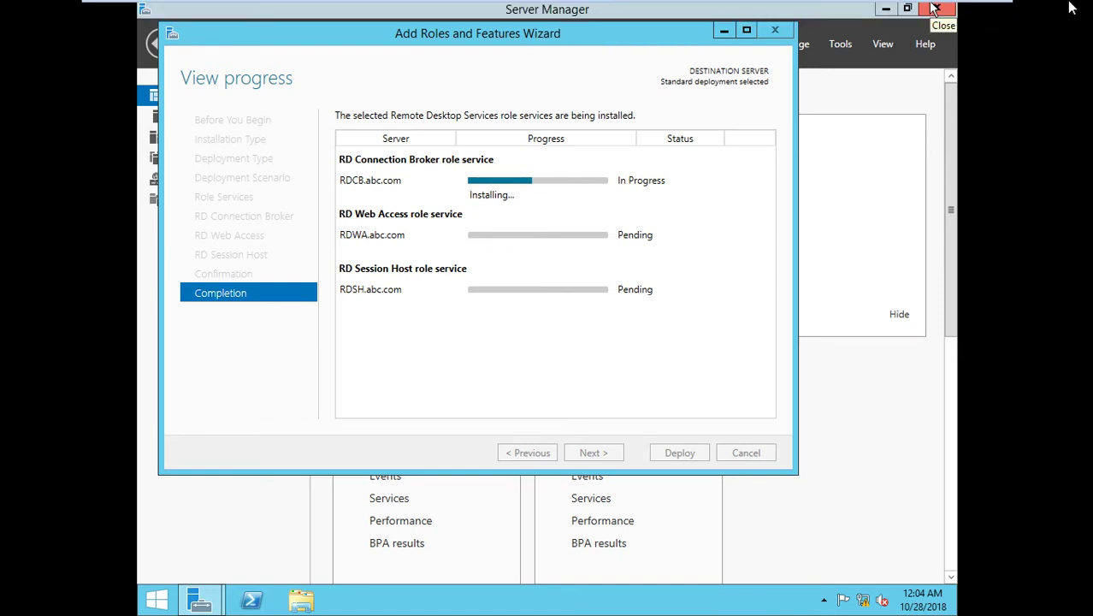
pyautogui.moveTo(896, 8)
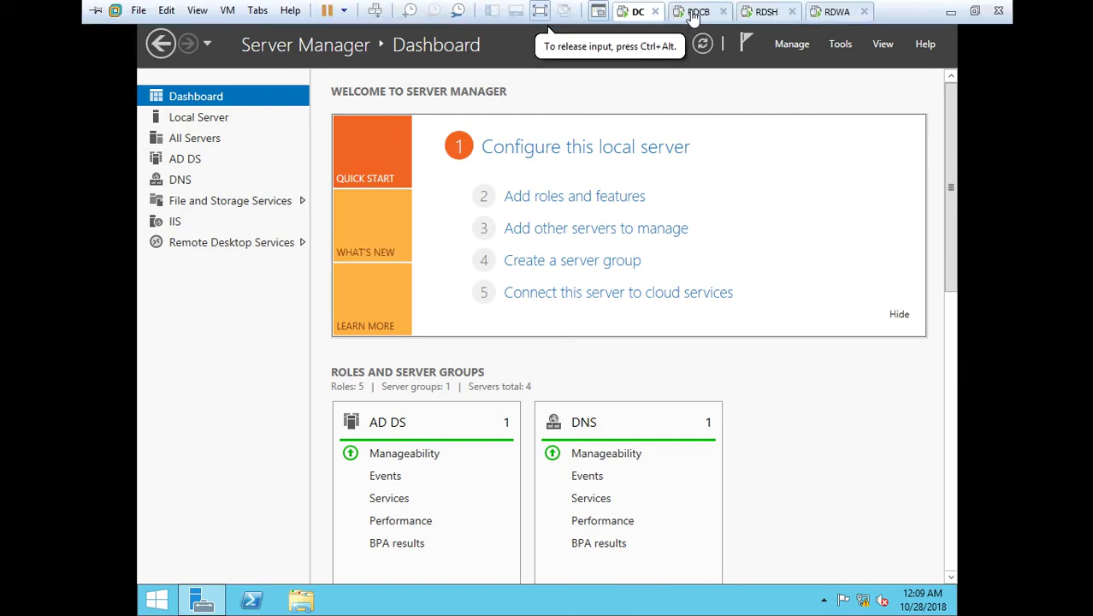
# Look over the RDCB, RDSH and RDWA VMs and open Server Manager on RDCB.
pyautogui.click(695, 12)
pyautogui.click(765, 12)
pyautogui.click(834, 12)
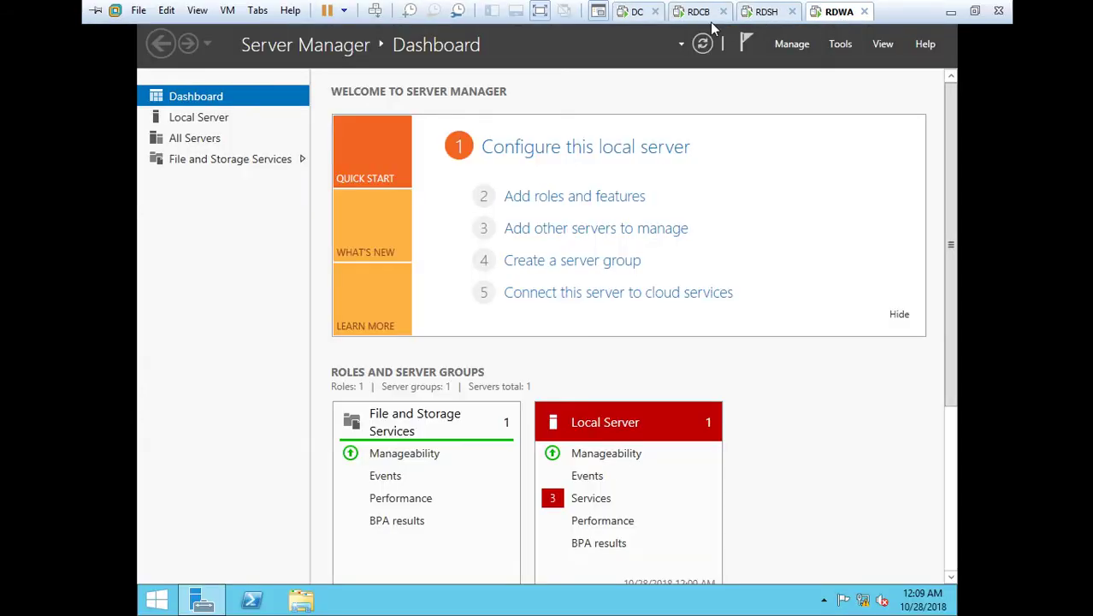
pyautogui.click(707, 13)
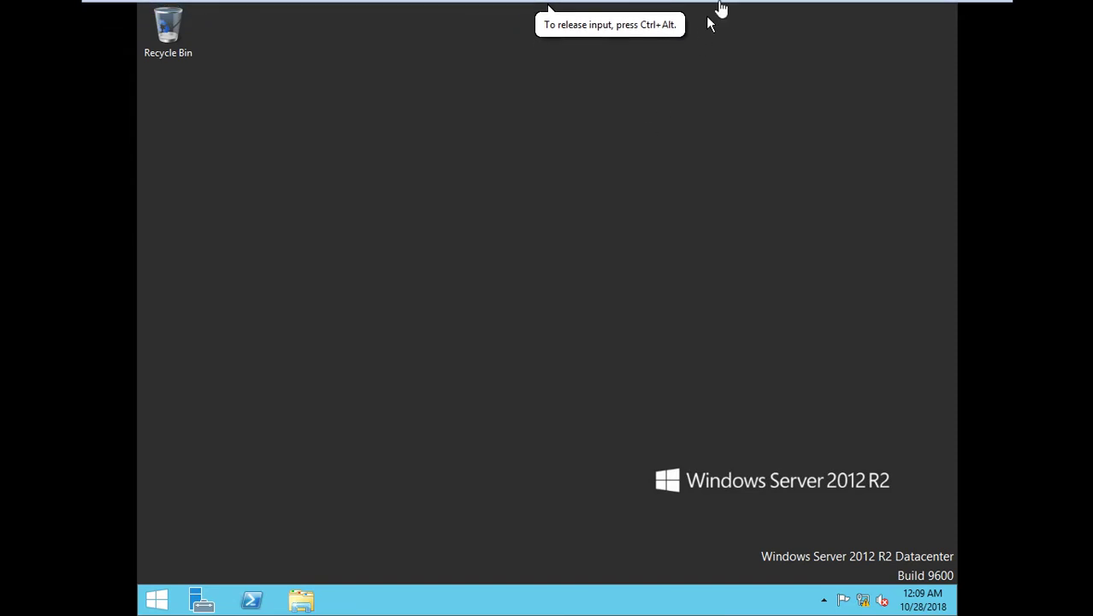
pyautogui.click(199, 595)
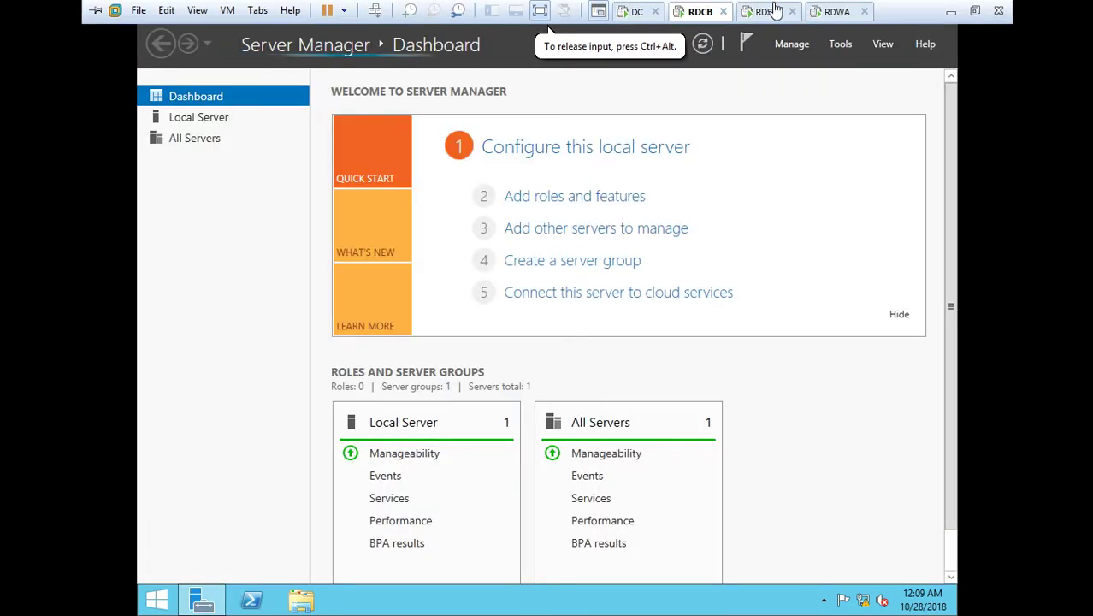
# Sign in to RDSH as the abc domain administrator with the account password.
pyautogui.click(769, 11)
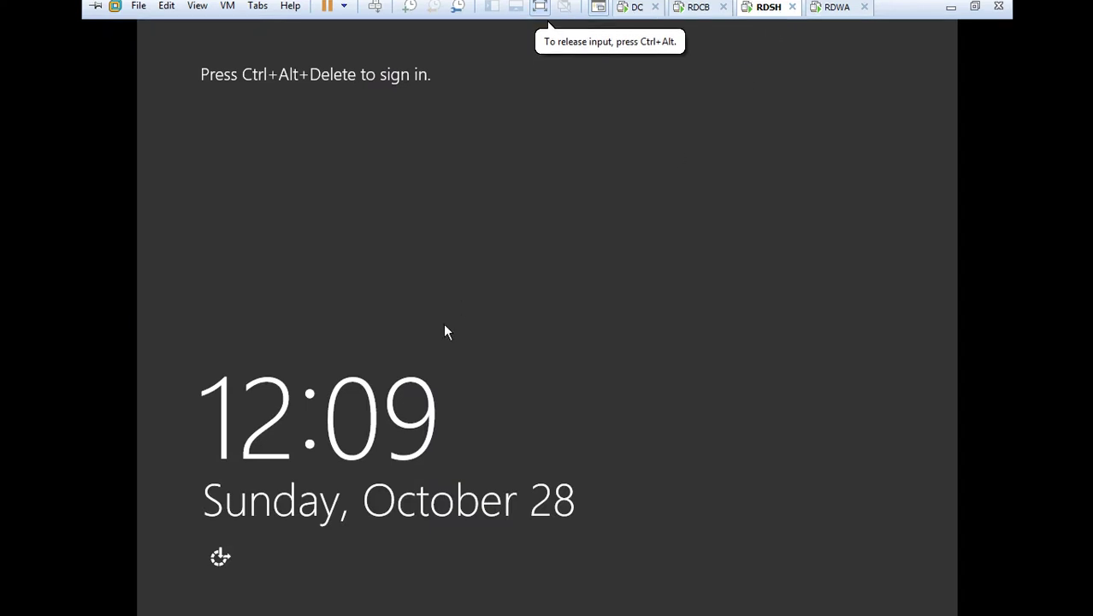
pyautogui.press('ctrl+alt+Insert')
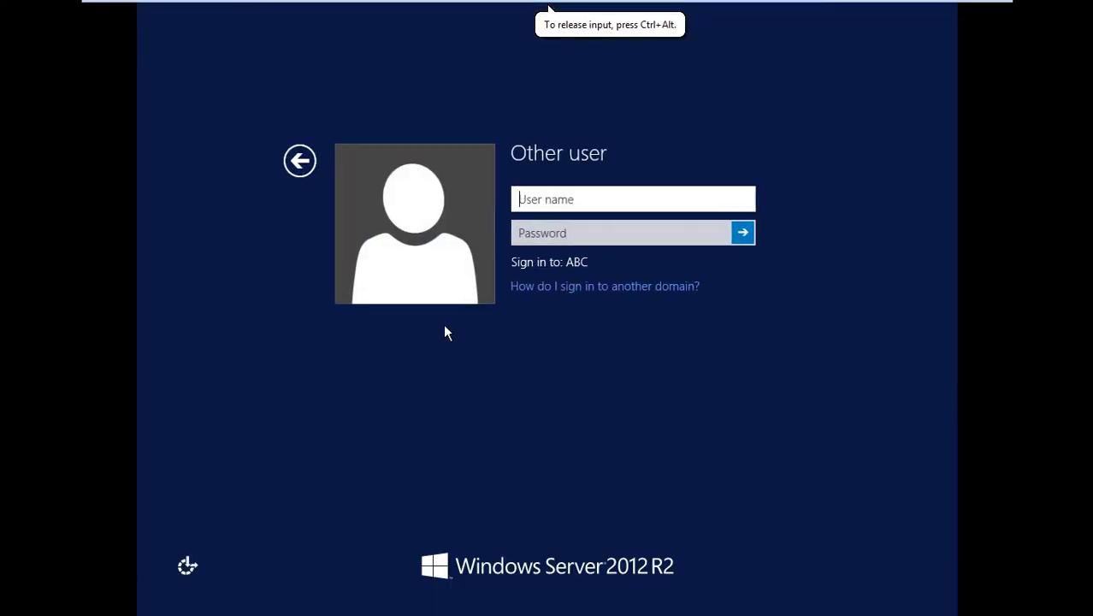
pyautogui.write('abc\\admini')
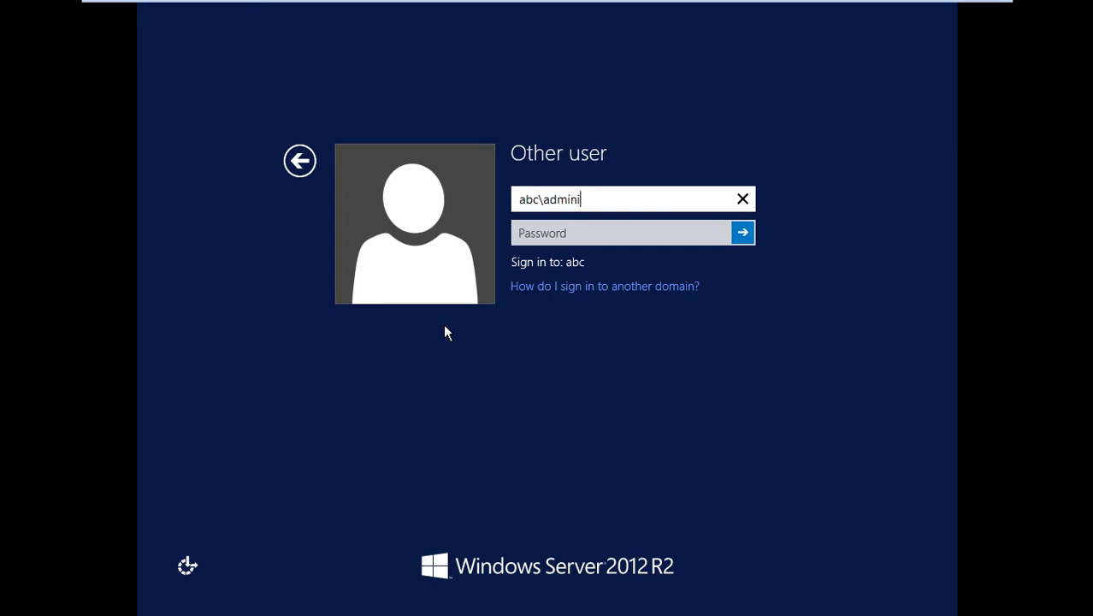
pyautogui.write('sstrator')
pyautogui.press('Tab')
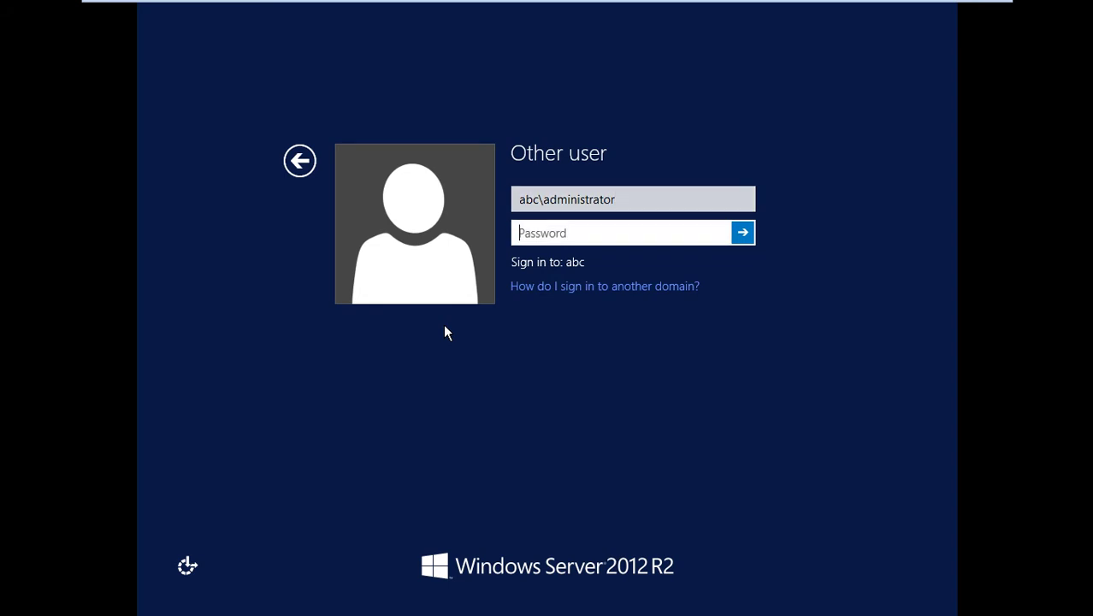
pyautogui.write('********')
pyautogui.press('Return')
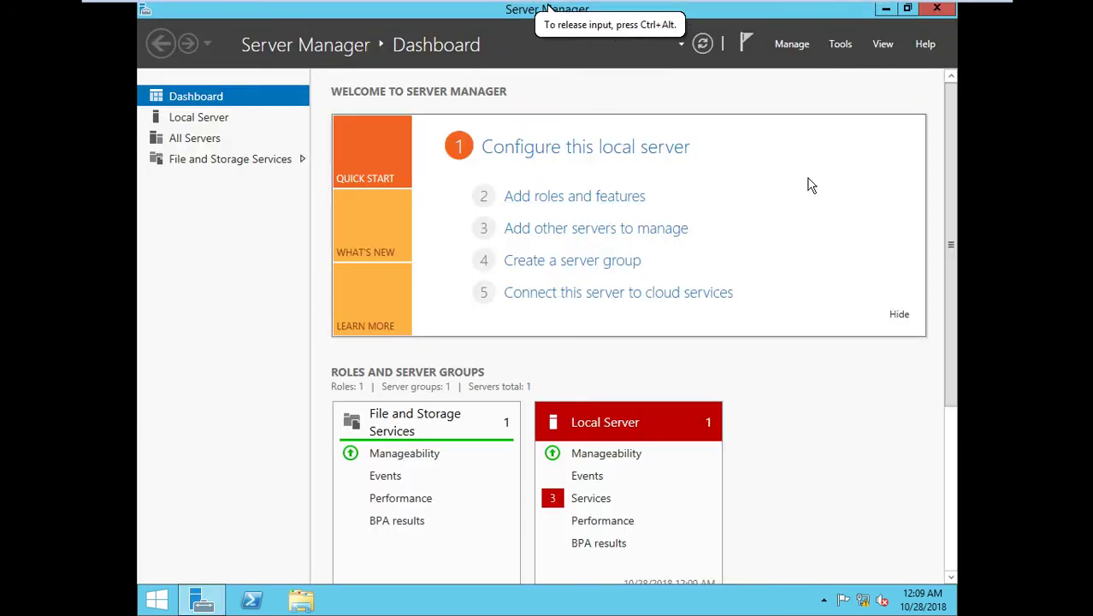
# Run whoami in a Command Prompt on RDSH to verify the signed-in account.
pyautogui.press('super+r')
pyautogui.write('cmd')
pyautogui.press('Return')
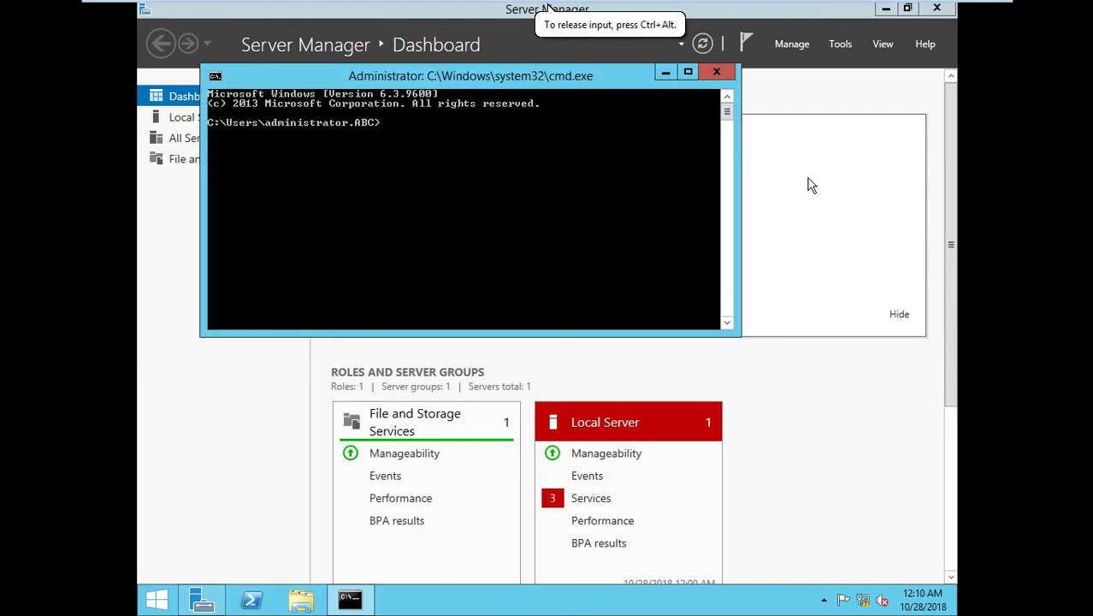
pyautogui.write('whoa')
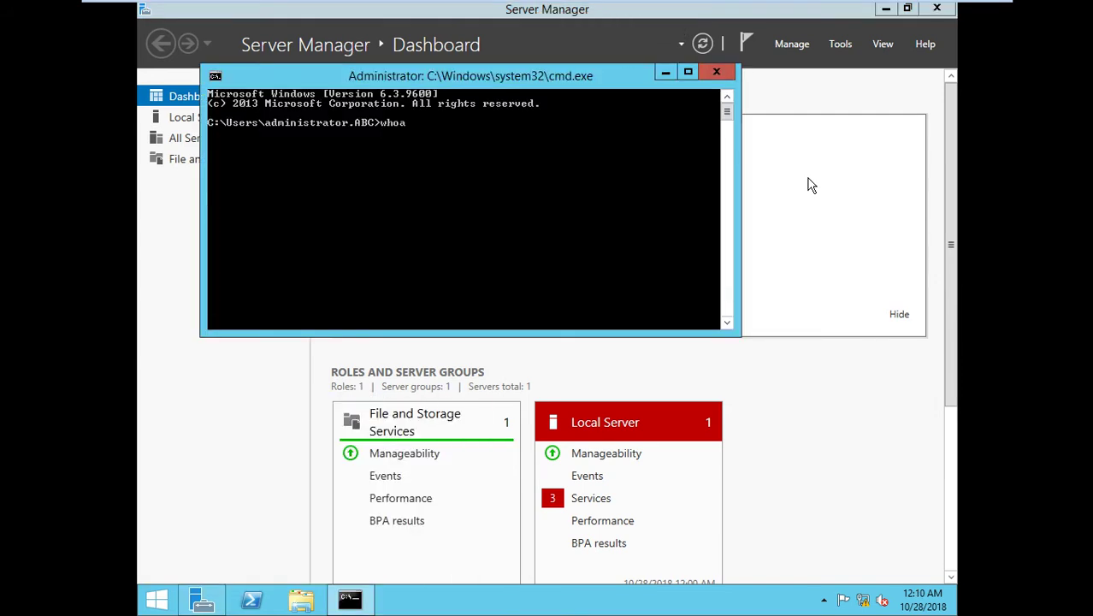
pyautogui.write('mi')
pyautogui.press('Return')
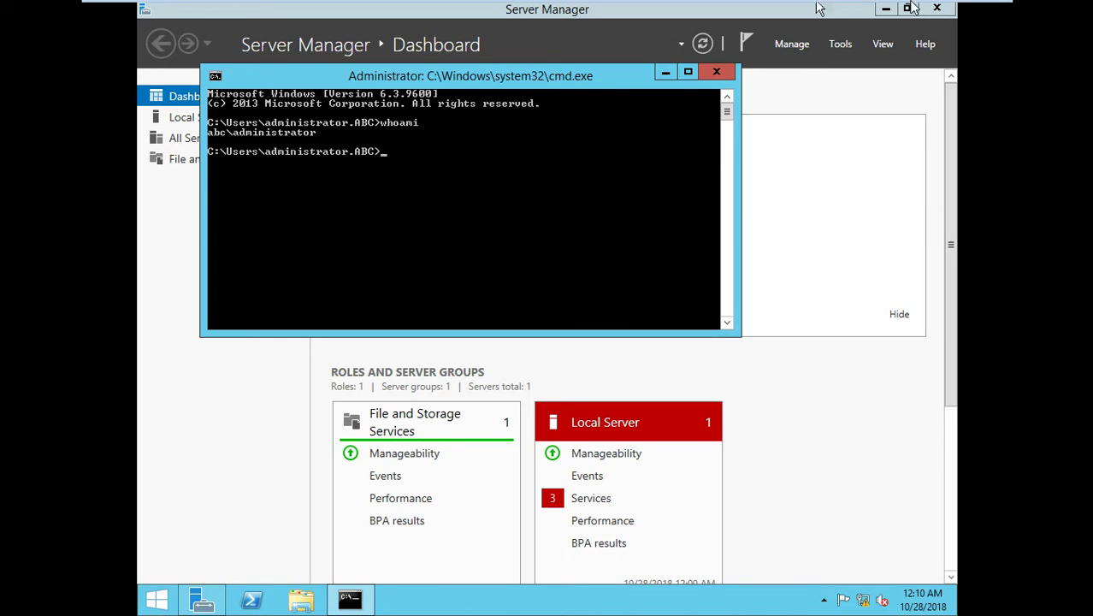
# Run whoami in a Command Prompt on RDCB, then return to the DC VM.
pyautogui.click(753, 10)
pyautogui.click(718, 284)
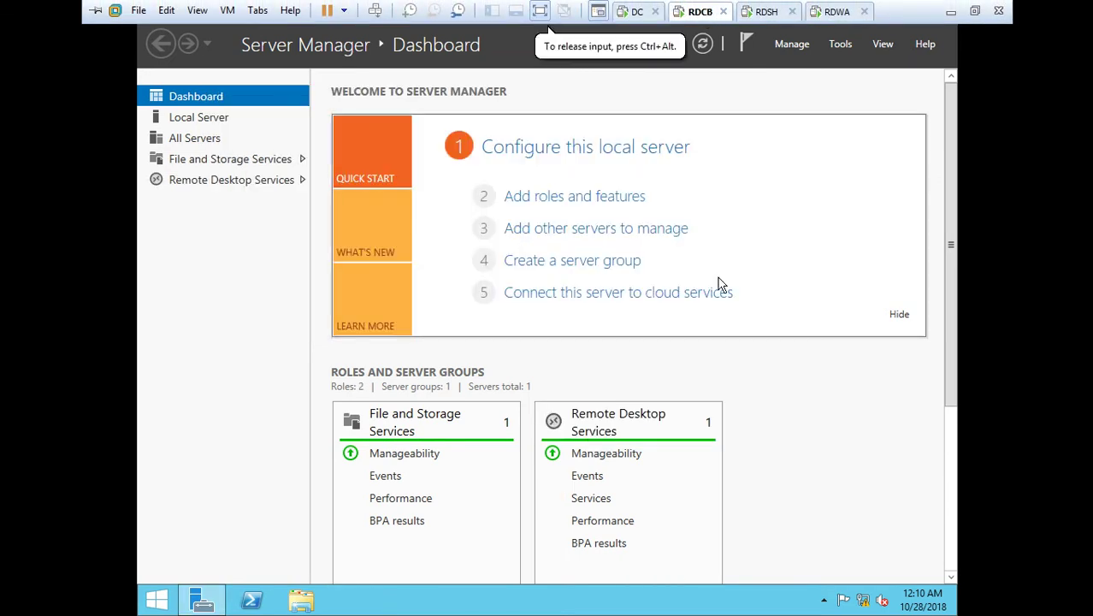
pyautogui.press('super+r')
pyautogui.write('cmd')
pyautogui.press('Return')
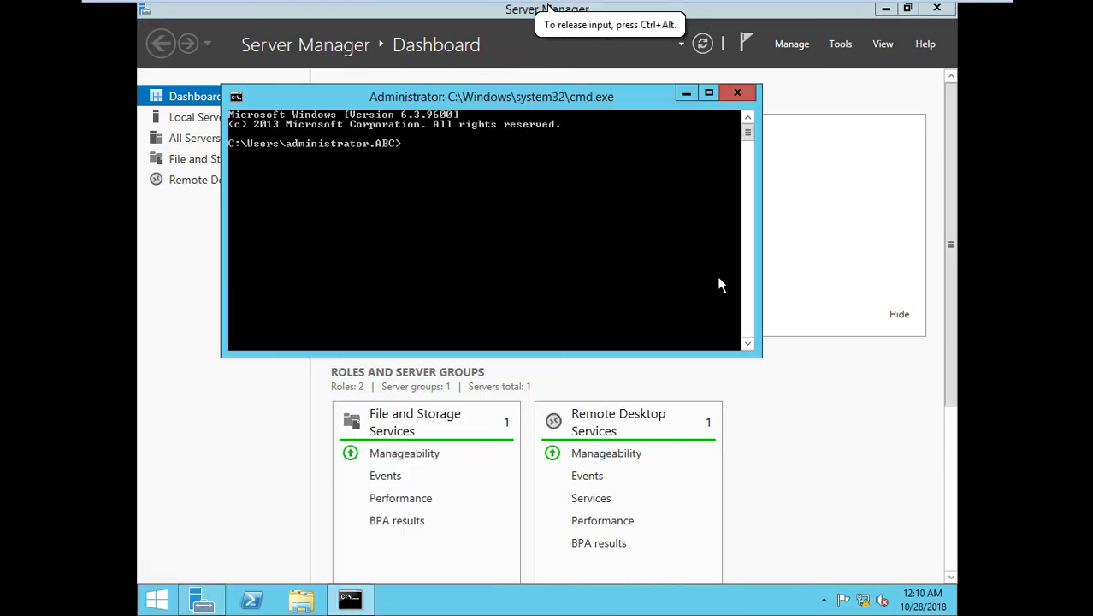
pyautogui.write('whoami')
pyautogui.press('Return')
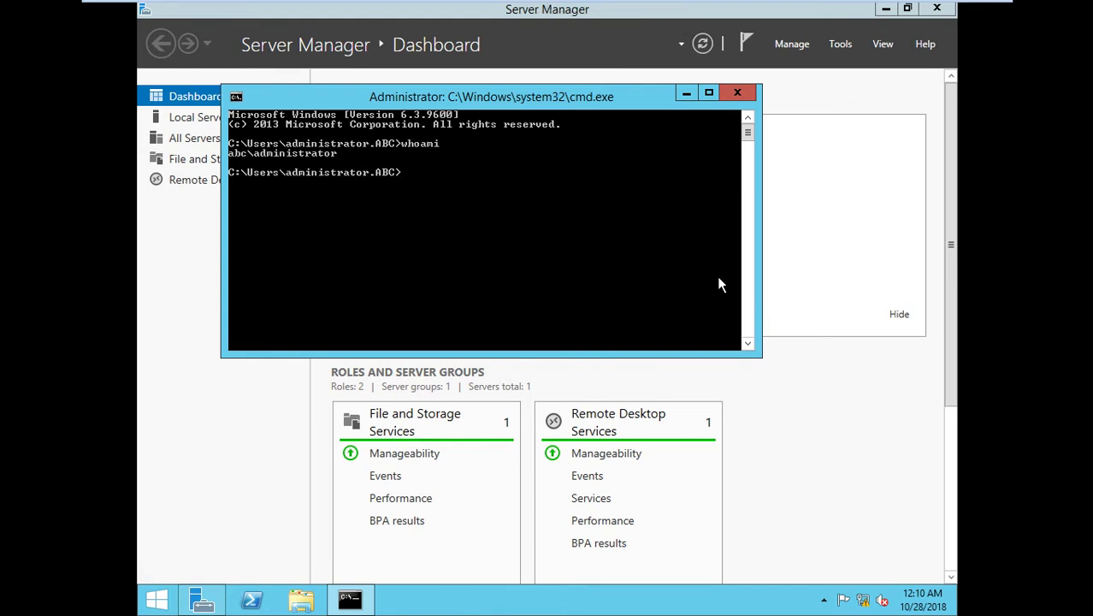
pyautogui.click(638, 12)
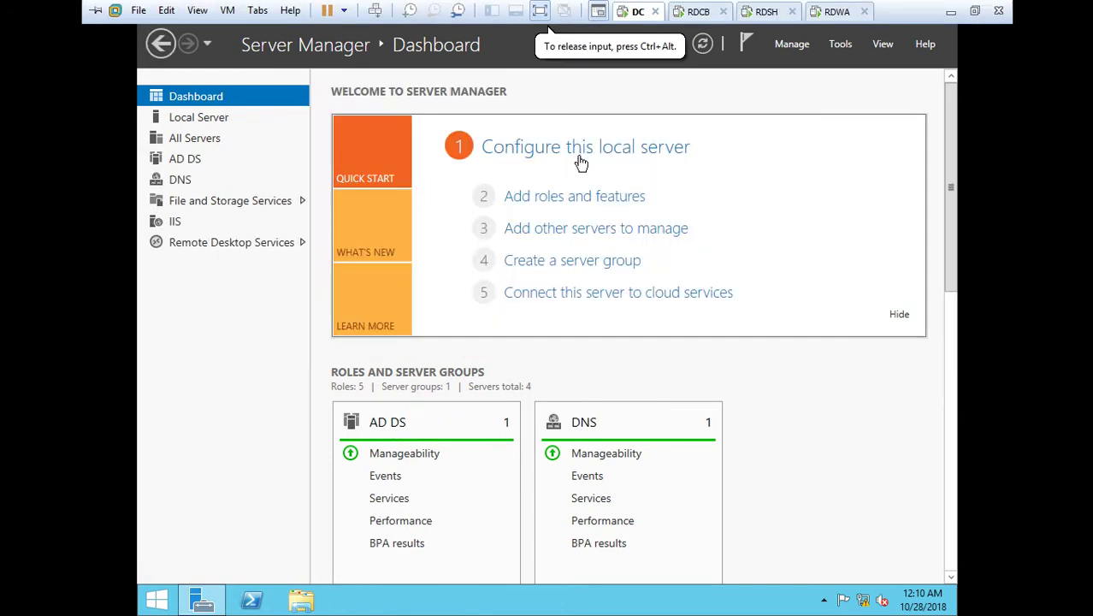
# From the Remote Desktop Services overview, launch Create Session Collection on the RD Session Host tile.
pyautogui.click(210, 246)
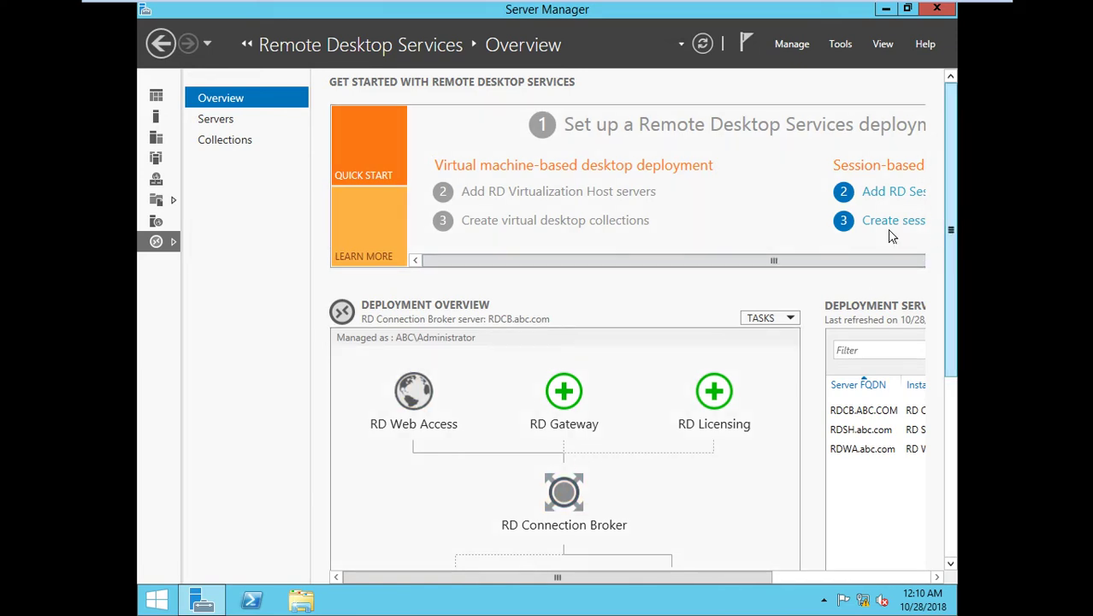
pyautogui.moveTo(658, 264); pyautogui.dragTo(802, 265)
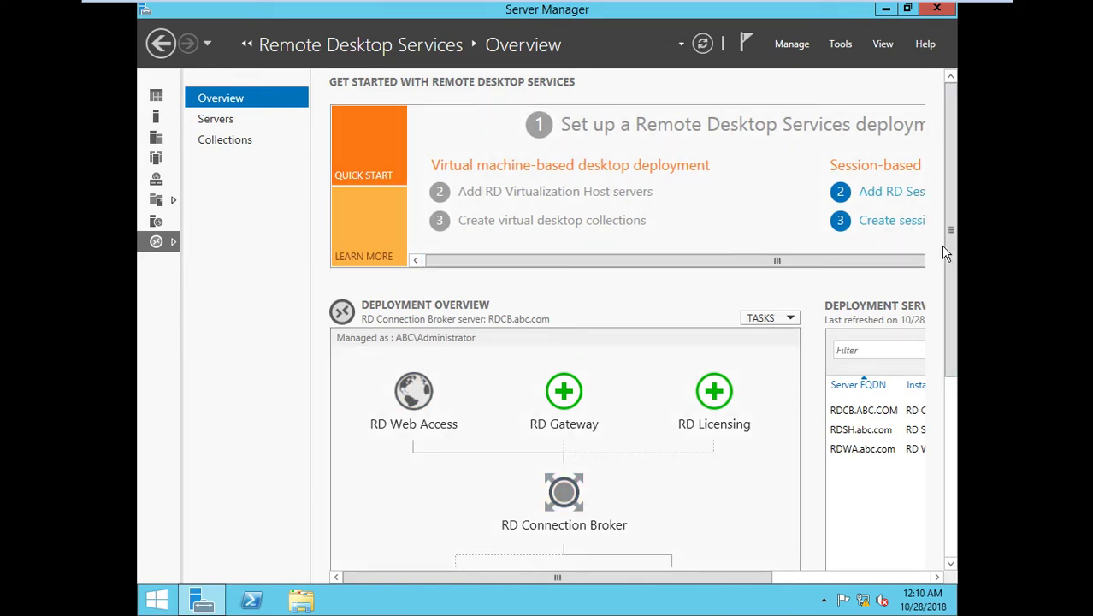
pyautogui.moveTo(949, 167); pyautogui.dragTo(950, 336)
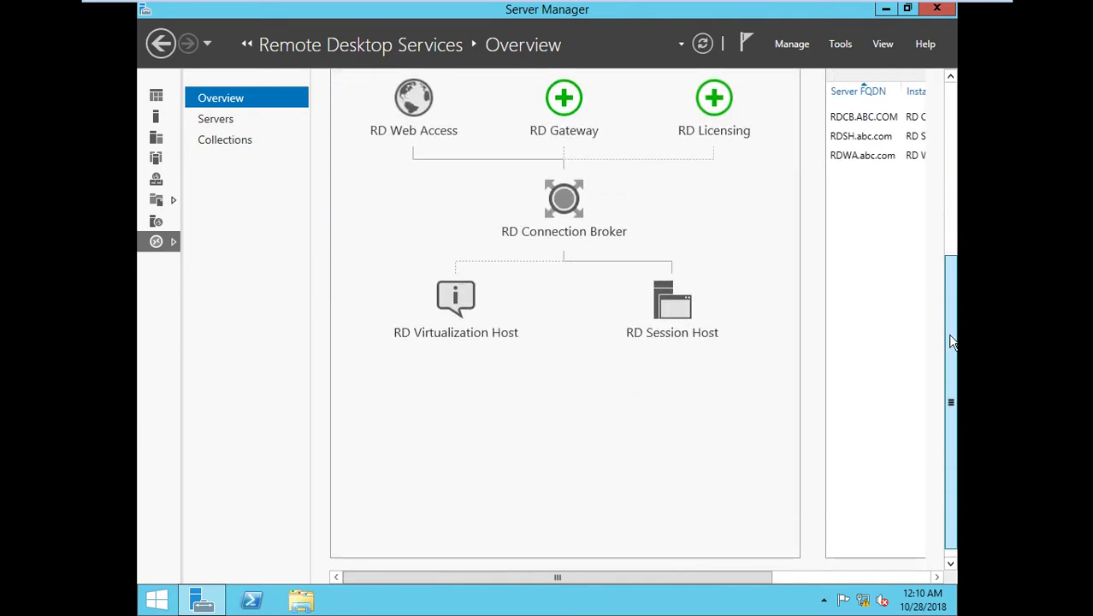
pyautogui.click(669, 326)
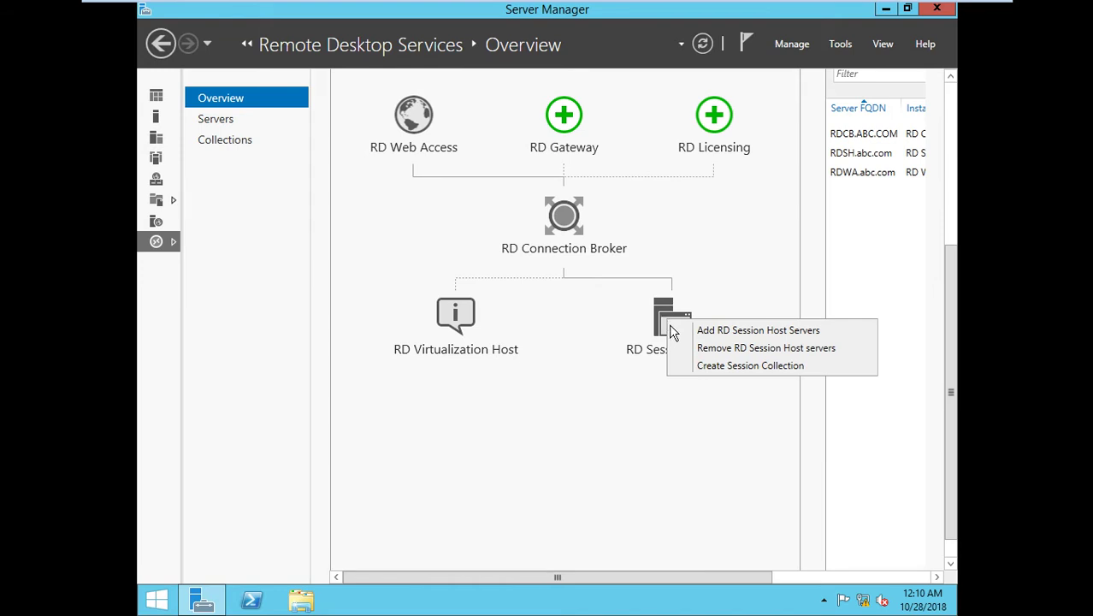
pyautogui.click(689, 371)
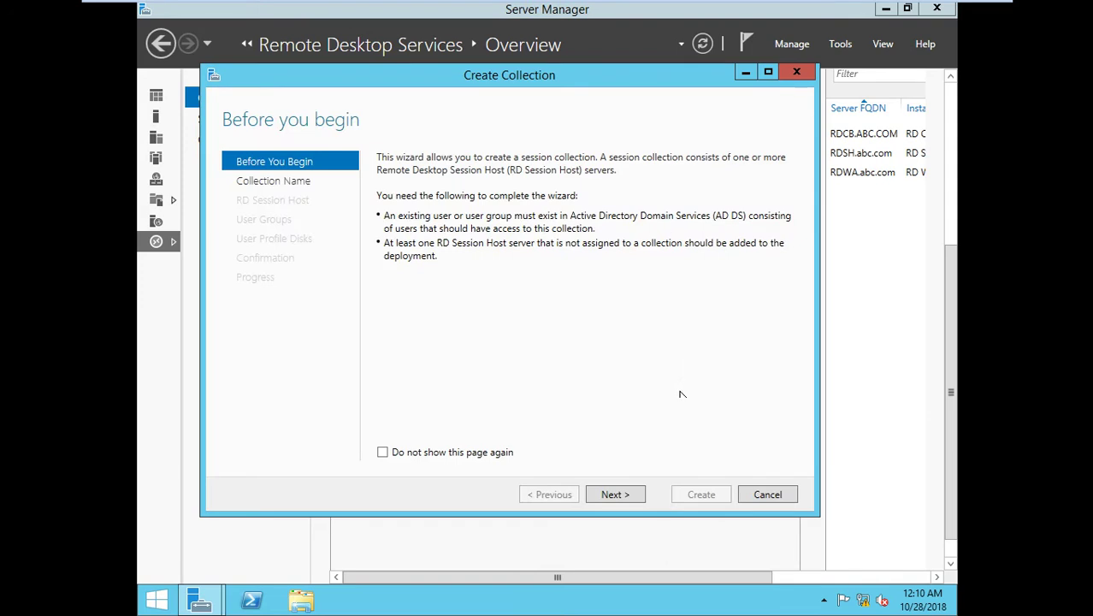
# Name the new session collection APP-POOL and add RDSH.abc.com as its session host.
pyautogui.click(613, 496)
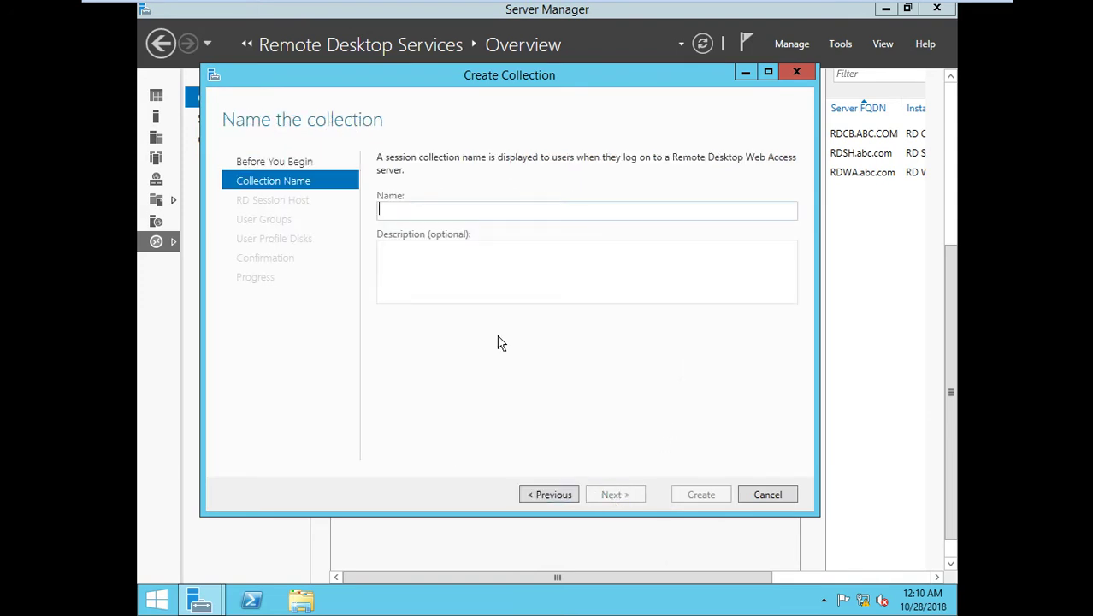
pyautogui.write('APP-')
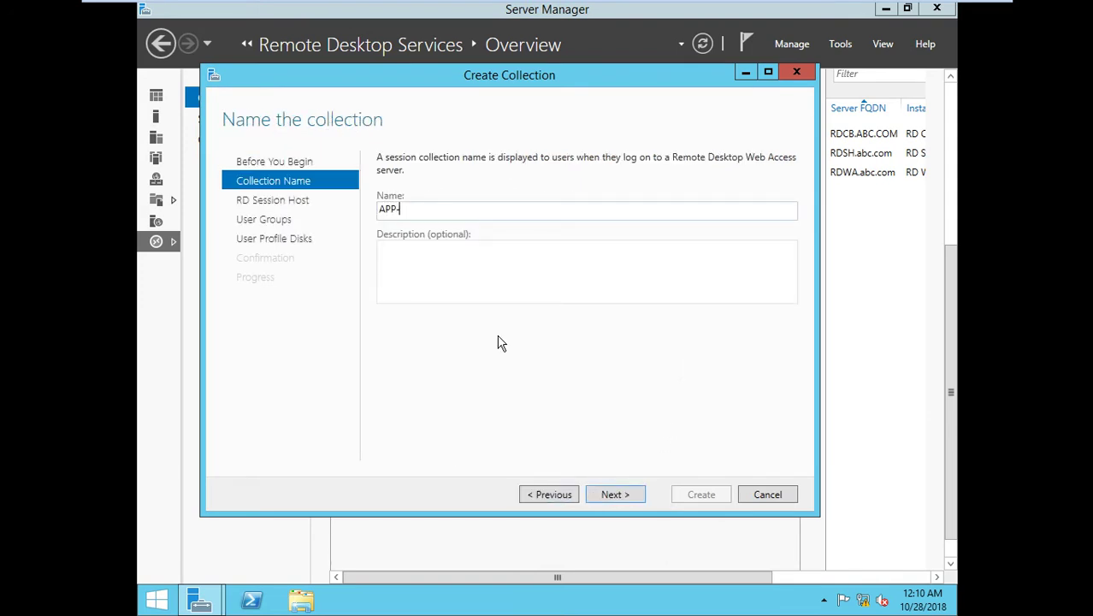
pyautogui.write('POOL')
pyautogui.click(602, 495)
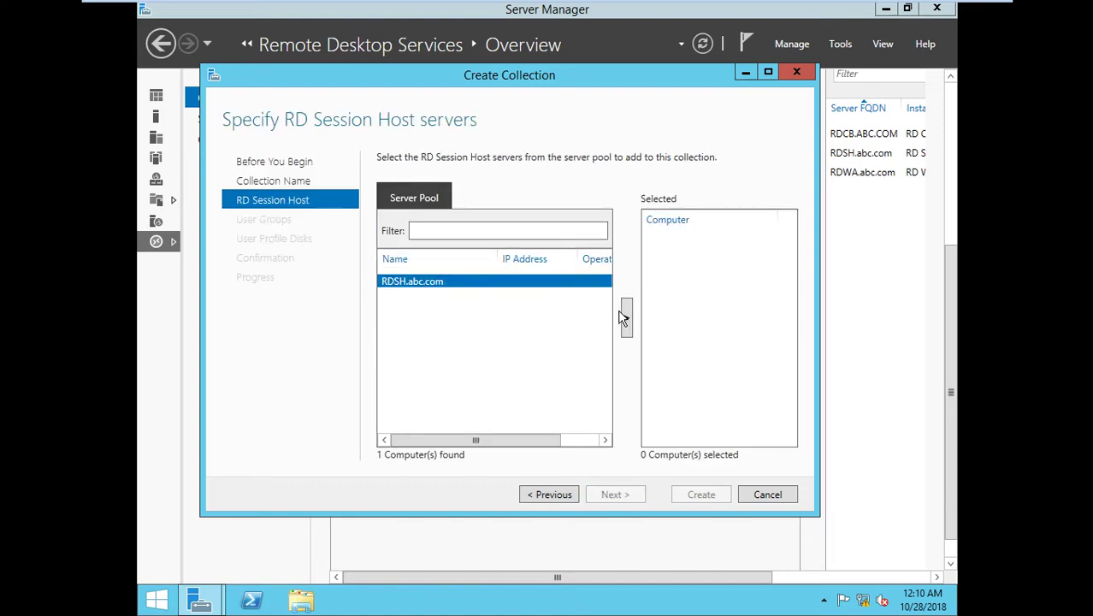
pyautogui.click(625, 318)
pyautogui.click(621, 495)
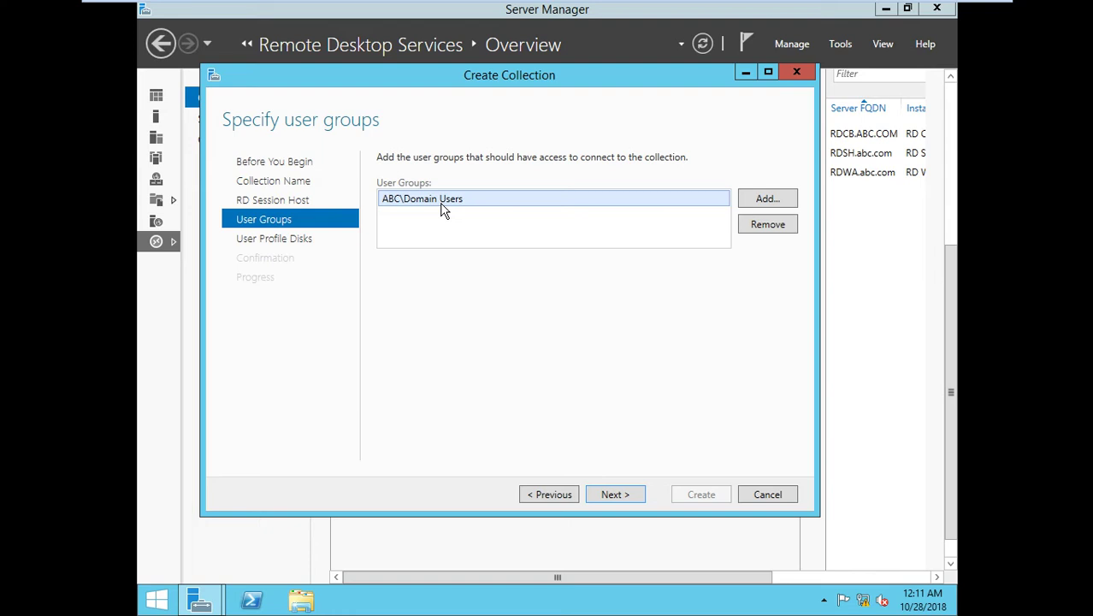
# Keep ABC\Domain Users, turn off user profile disks, and create the collection.
pyautogui.click(602, 496)
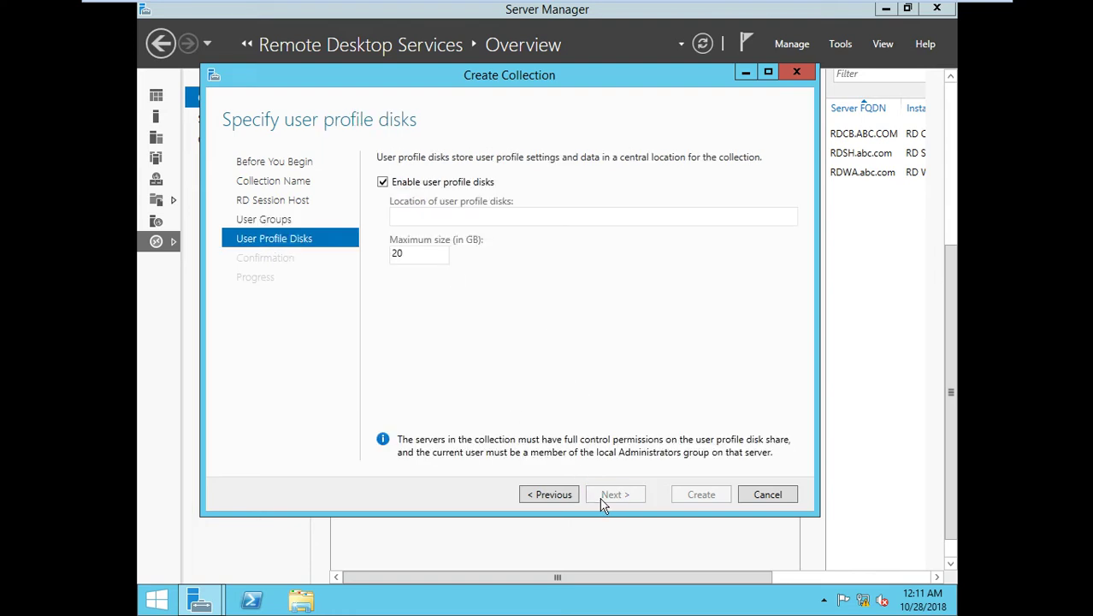
pyautogui.click(424, 187)
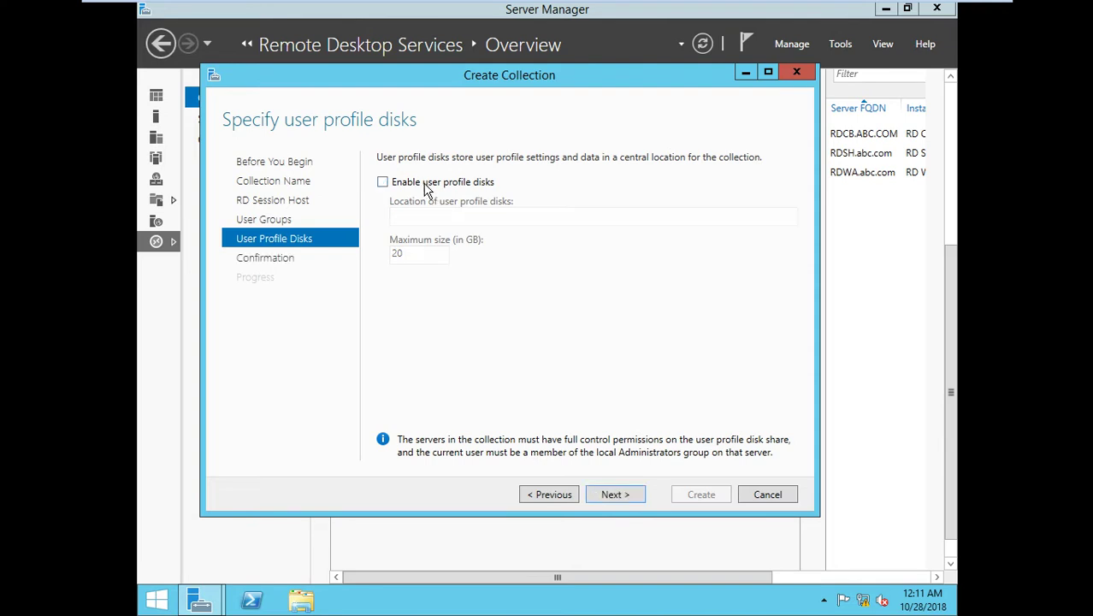
pyautogui.click(609, 495)
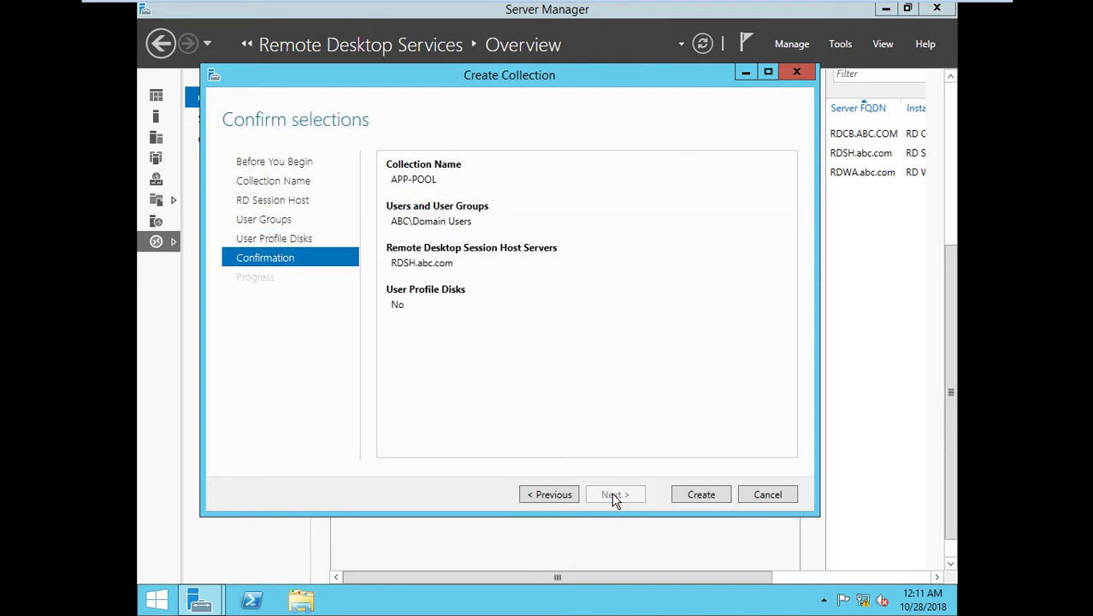
pyautogui.click(700, 496)
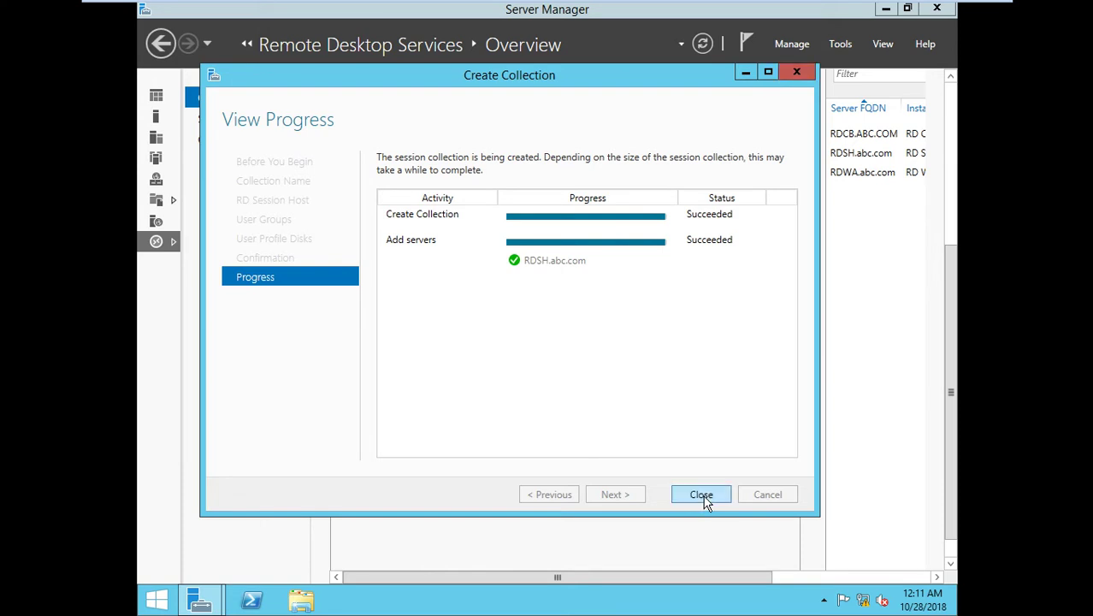
pyautogui.click(701, 496)
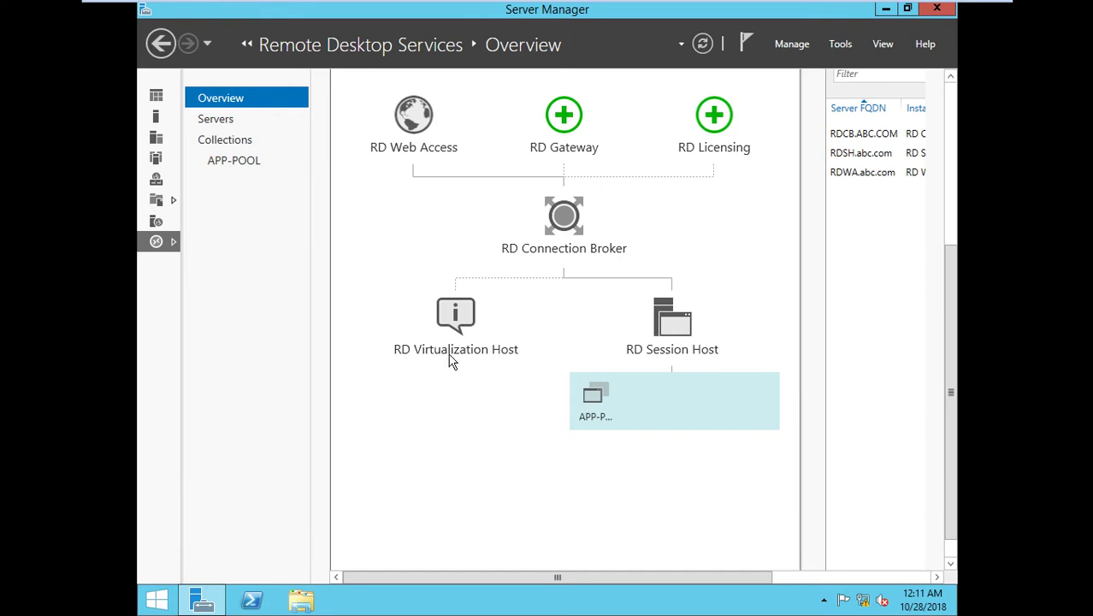
# In APP-POOL, select Calculator, Paint, WordPad and Windows PowerShell as RemoteApp programs.
pyautogui.click(239, 169)
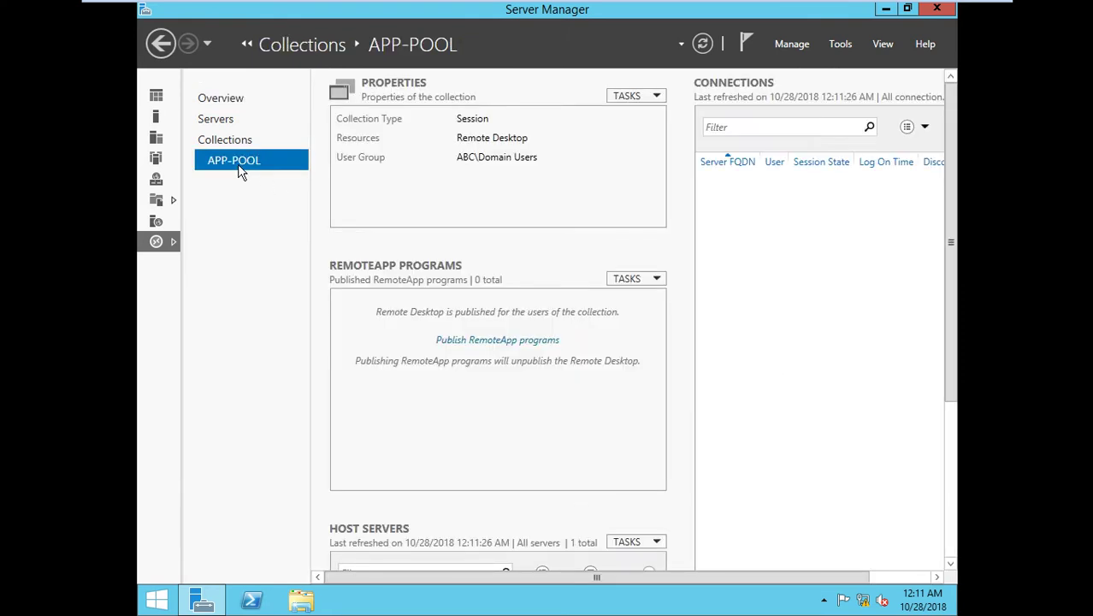
pyautogui.click(489, 340)
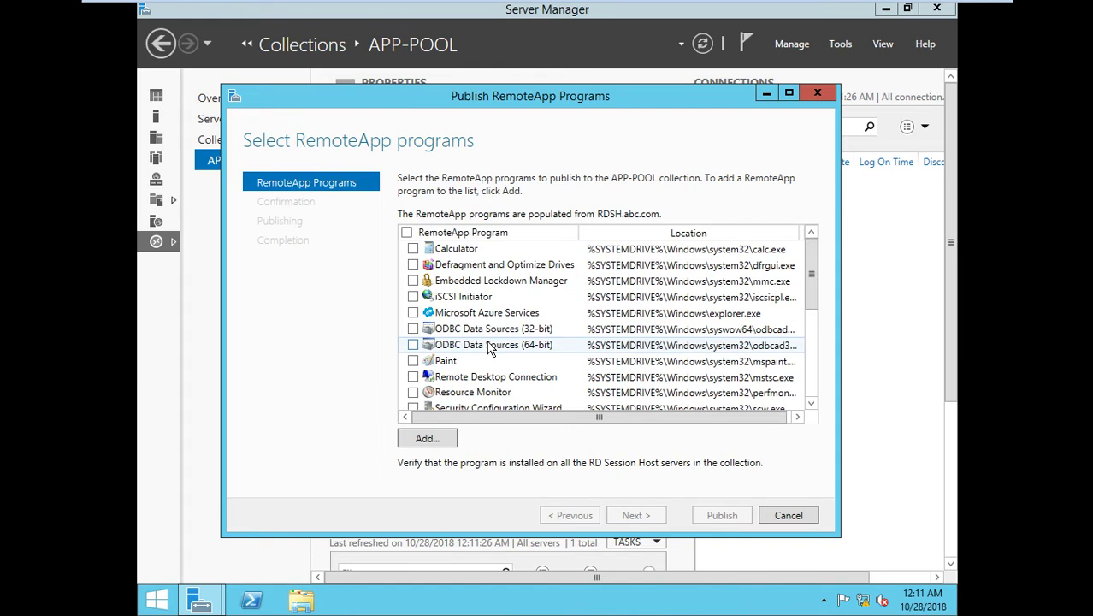
pyautogui.click(413, 249)
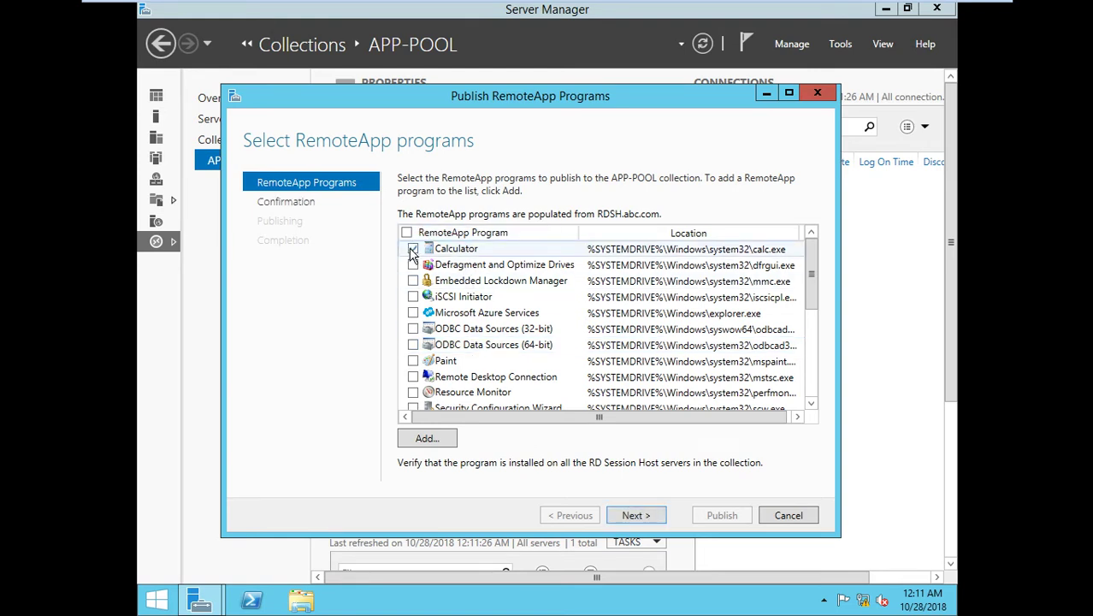
pyautogui.click(413, 361)
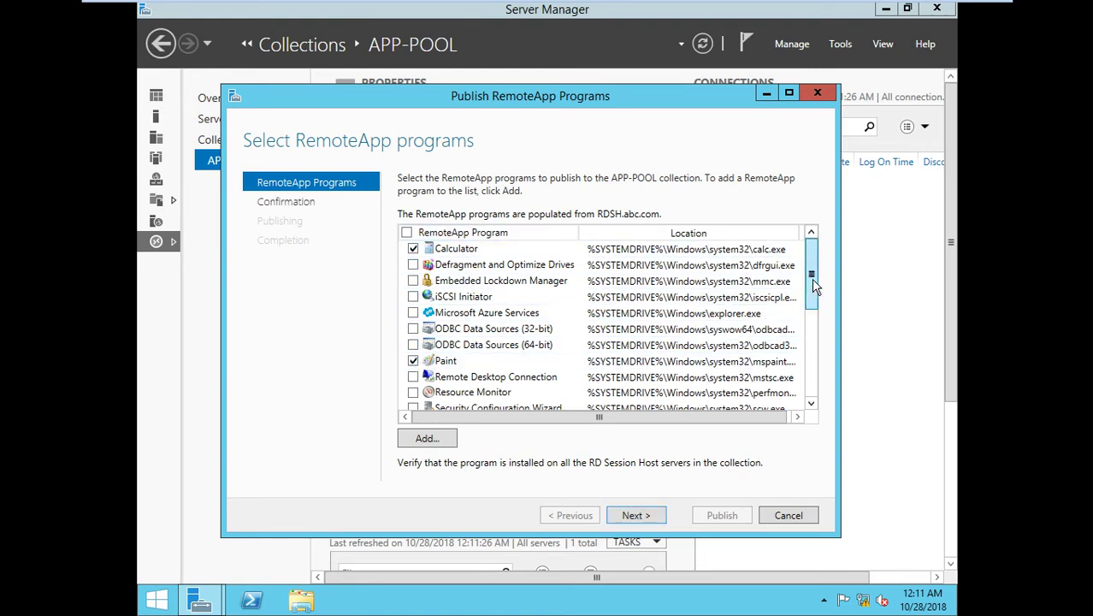
pyautogui.moveTo(811, 278); pyautogui.dragTo(804, 372)
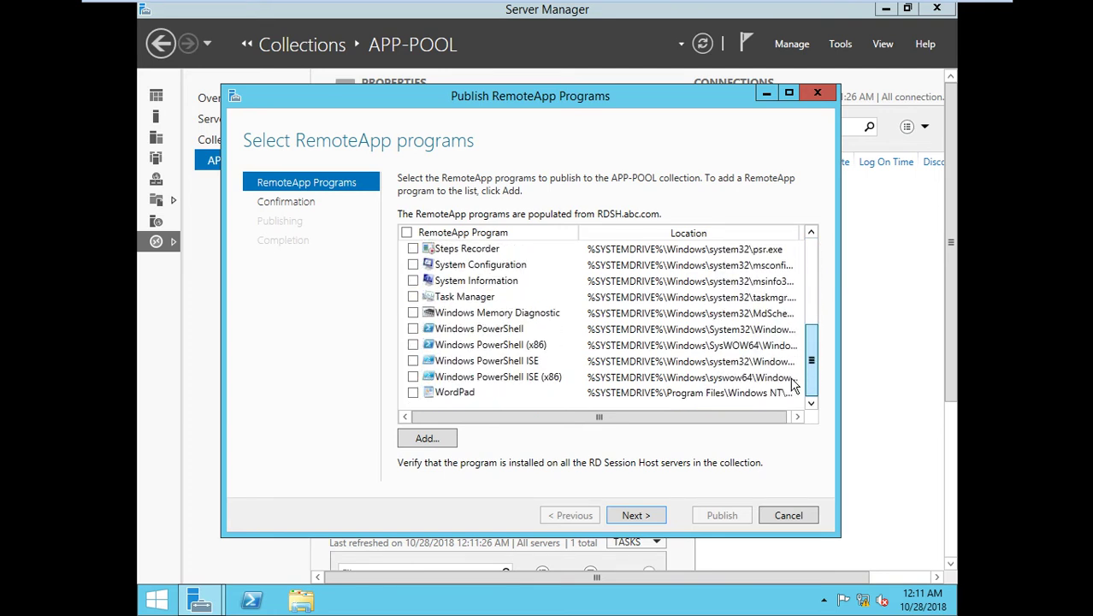
pyautogui.click(413, 393)
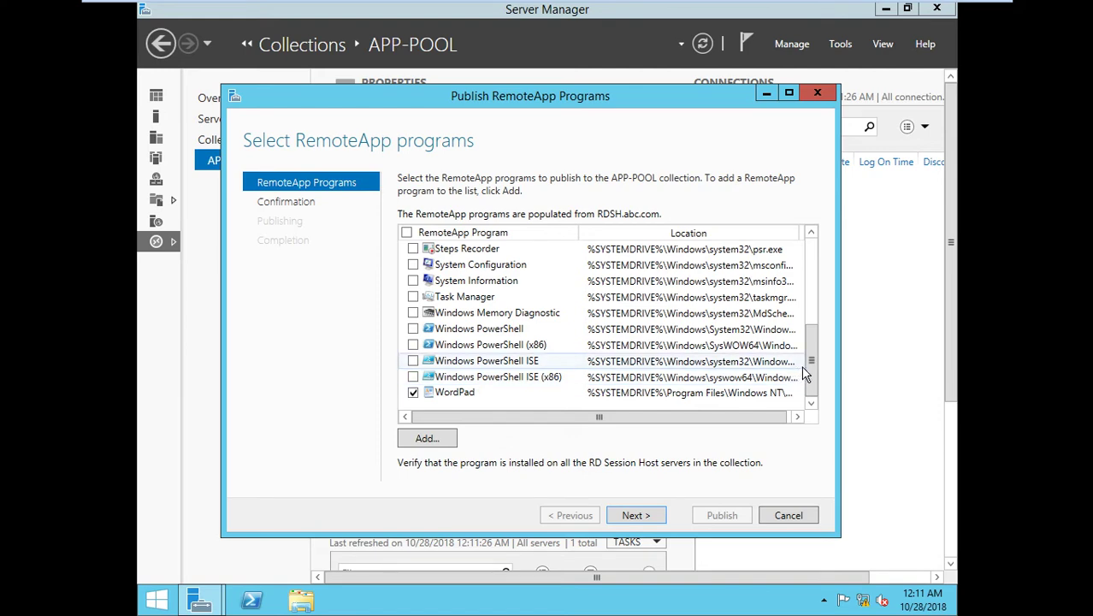
pyautogui.moveTo(812, 362); pyautogui.dragTo(793, 386)
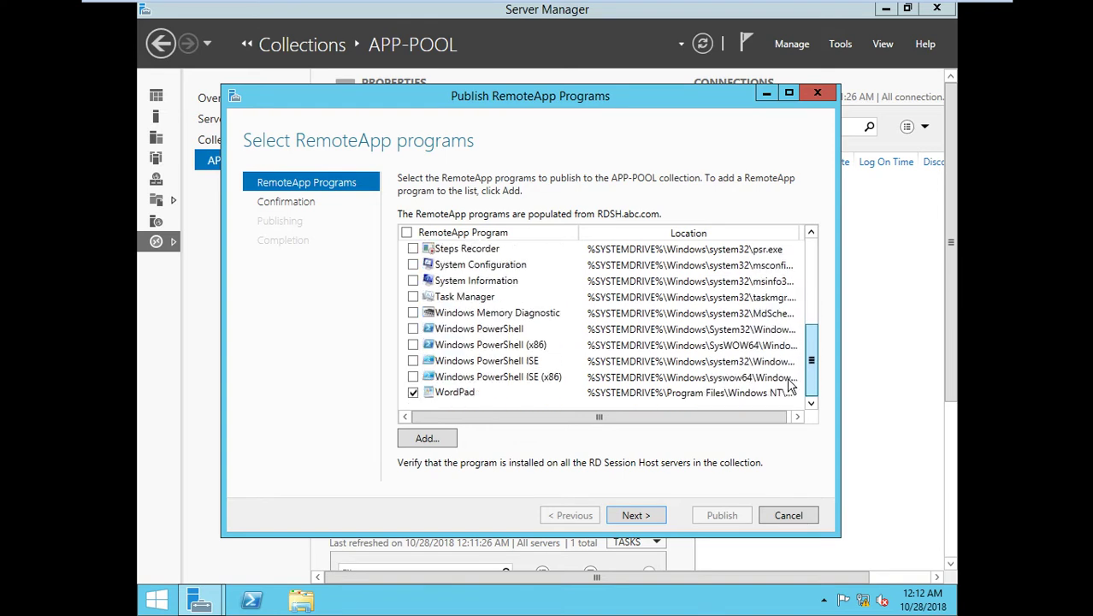
pyautogui.click(414, 331)
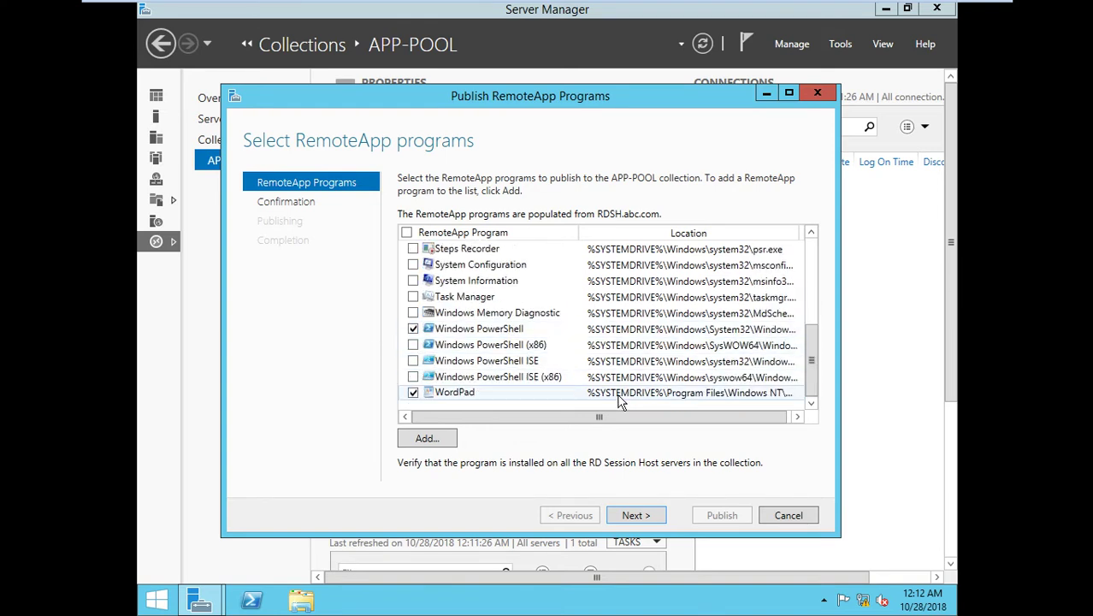
# Confirm and publish the four selected RemoteApp programs.
pyautogui.click(634, 513)
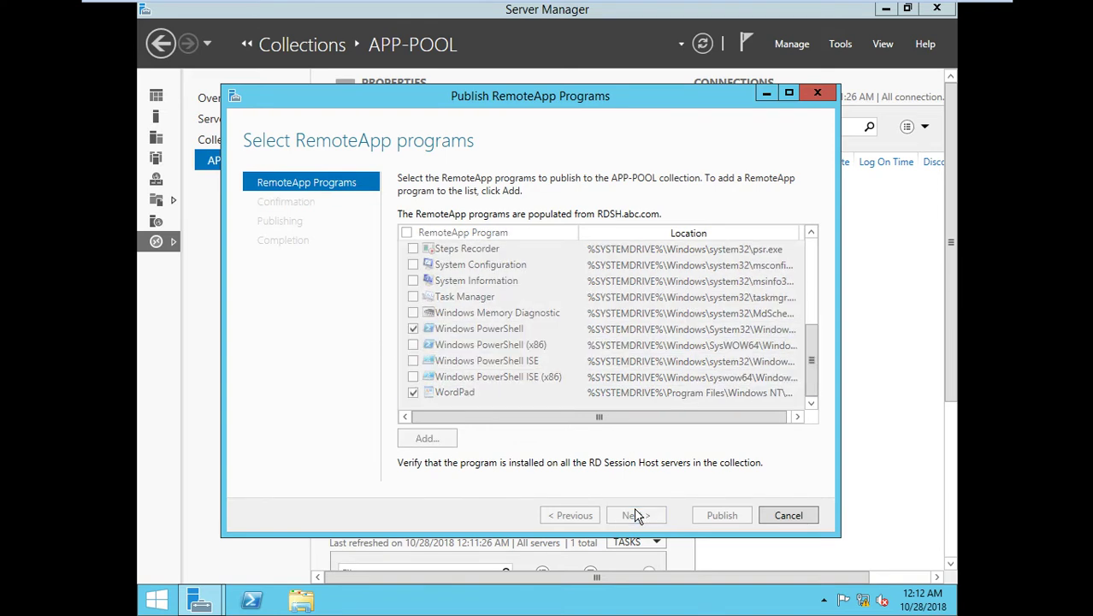
pyautogui.click(721, 516)
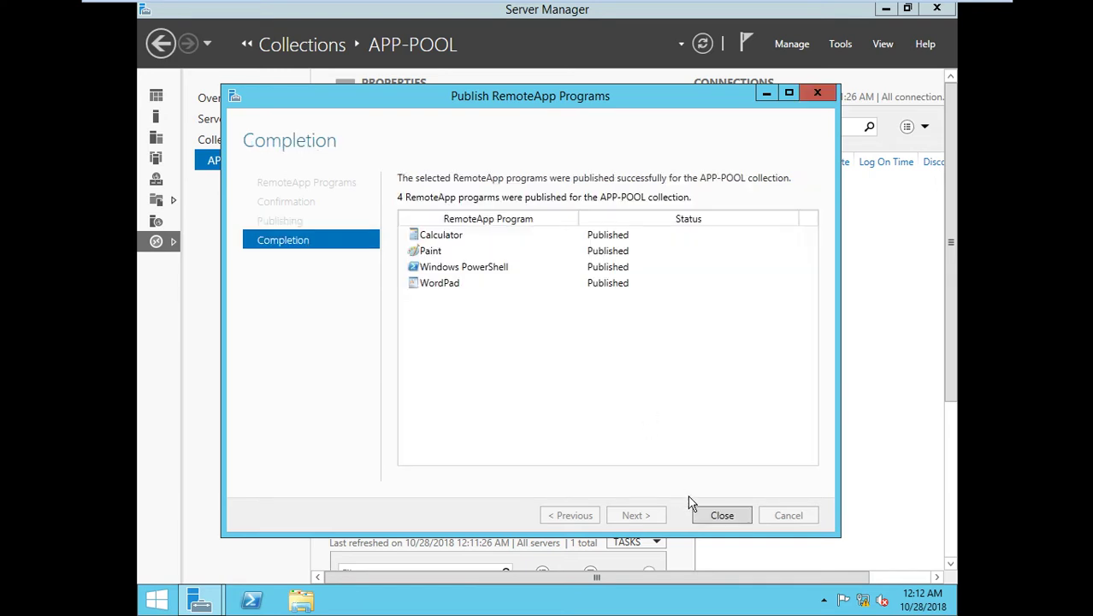
pyautogui.click(703, 518)
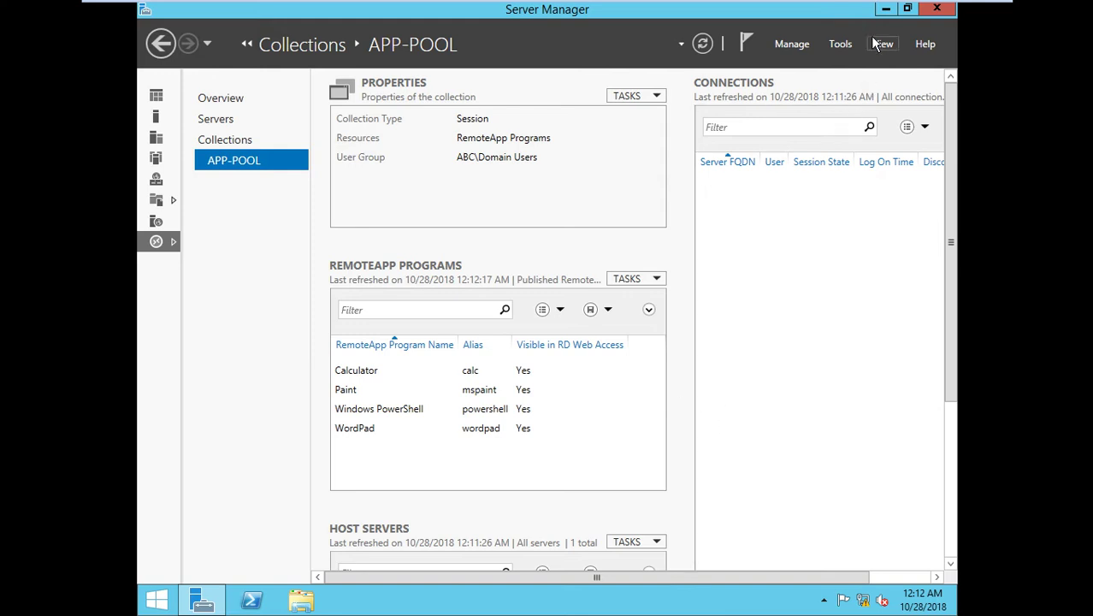
pyautogui.click(885, 9)
pyautogui.rightClick(648, 167)
pyautogui.rightClick(674, 205)
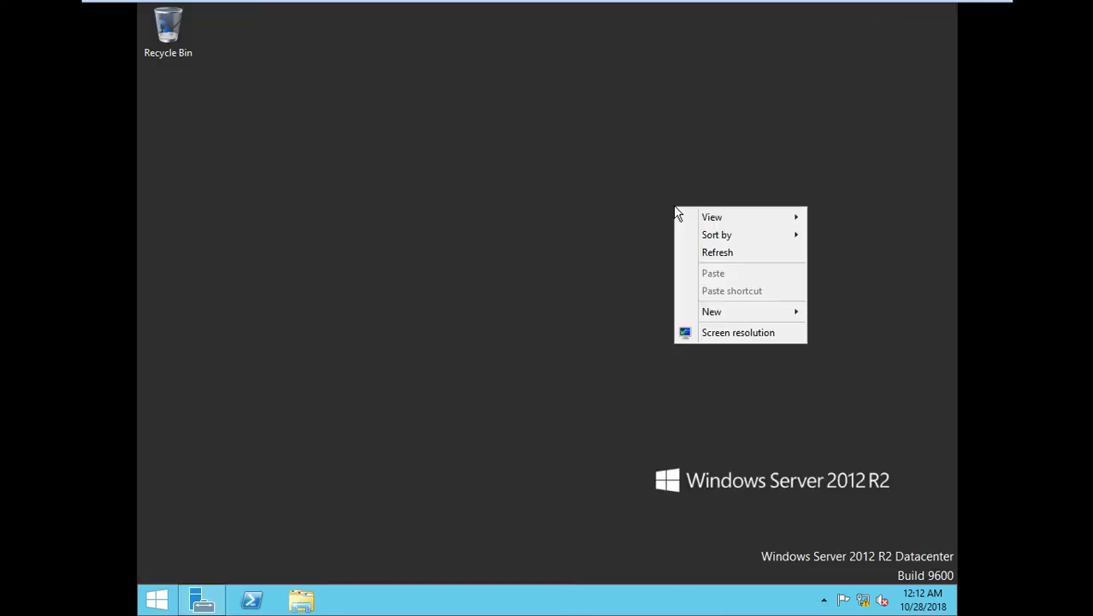
pyautogui.rightClick(696, 254)
pyautogui.click(721, 304)
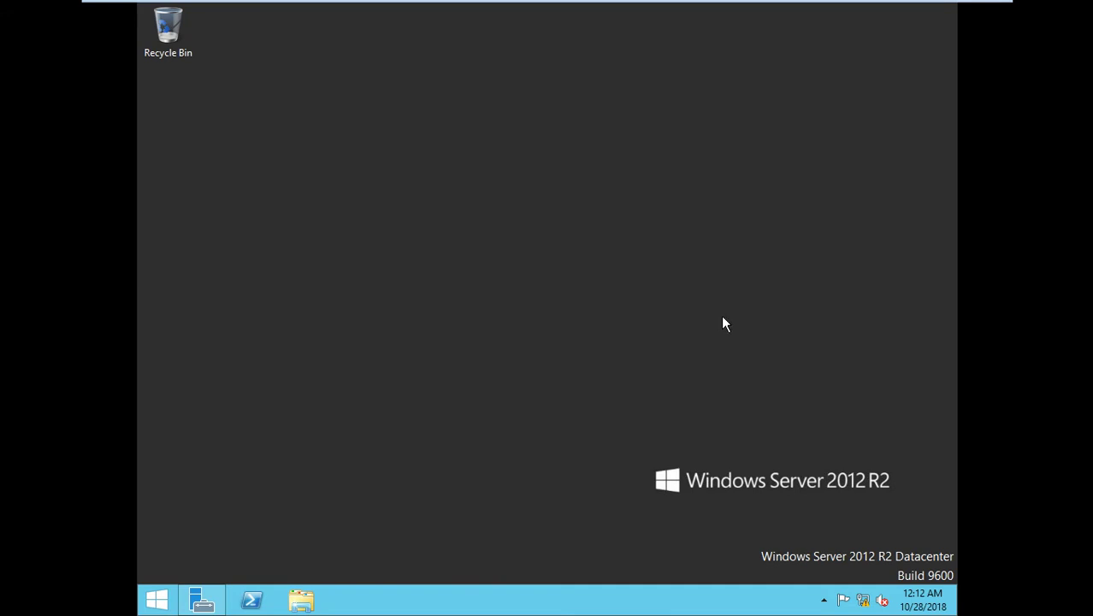
pyautogui.click(204, 599)
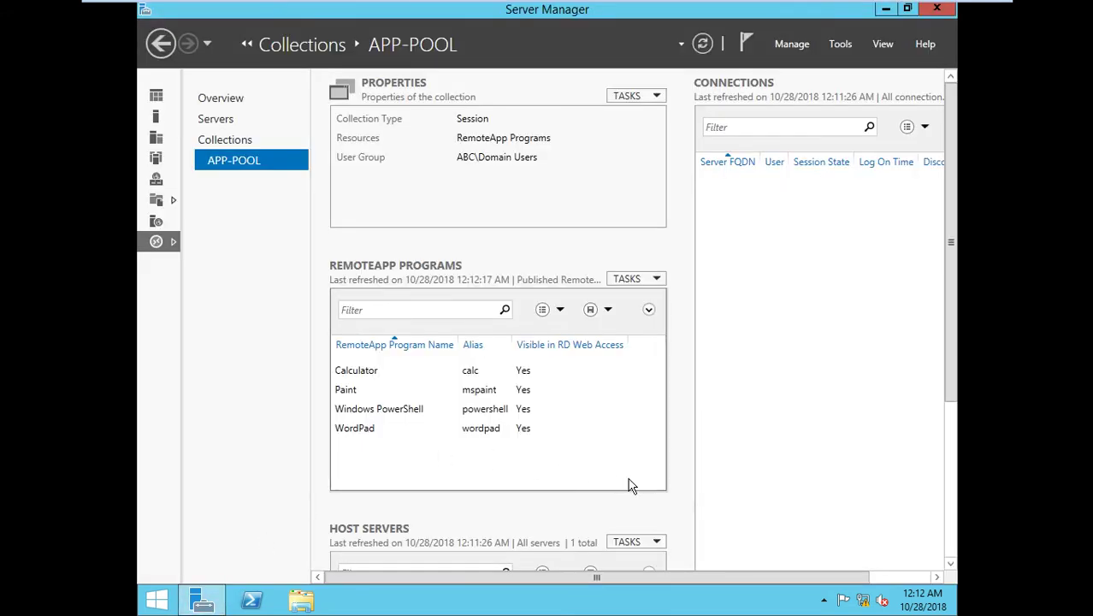
pyautogui.scroll(-3, 928, 436)
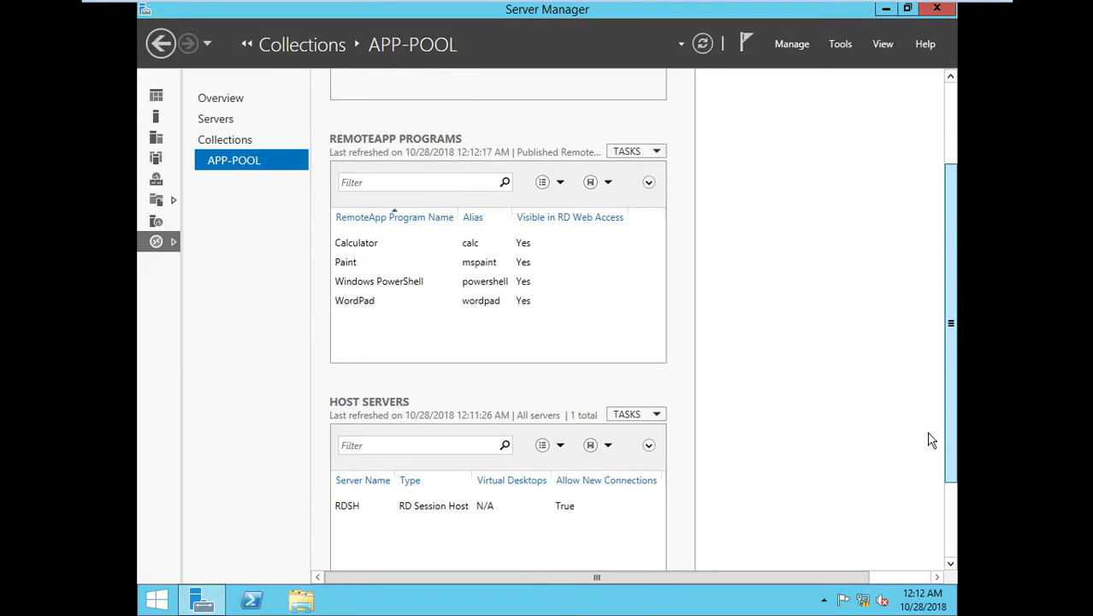
pyautogui.scroll(3, 921, 479)
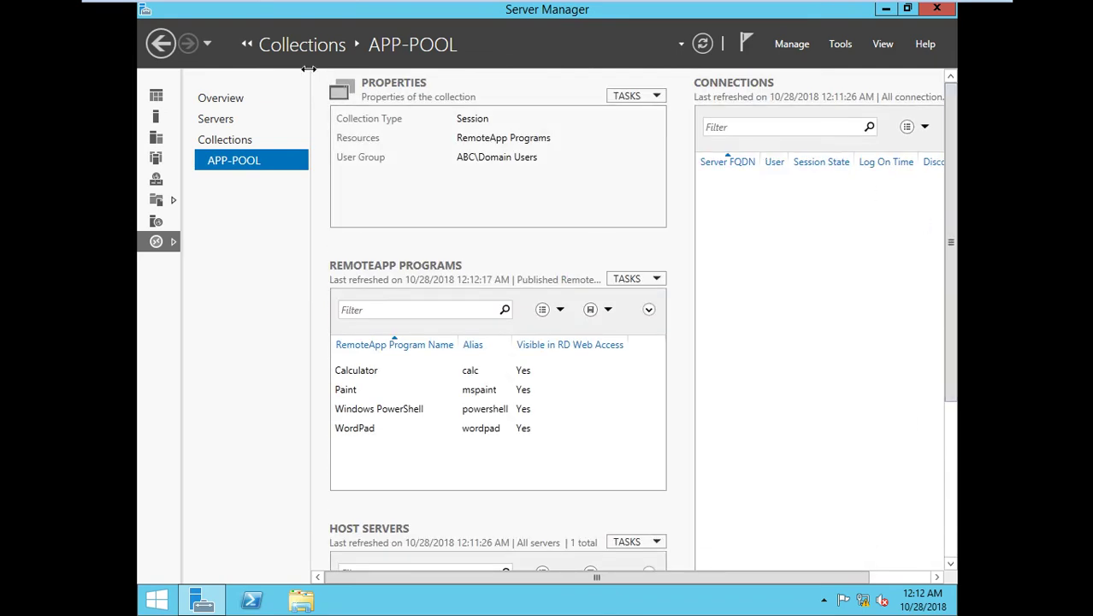
pyautogui.click(245, 140)
pyautogui.click(244, 158)
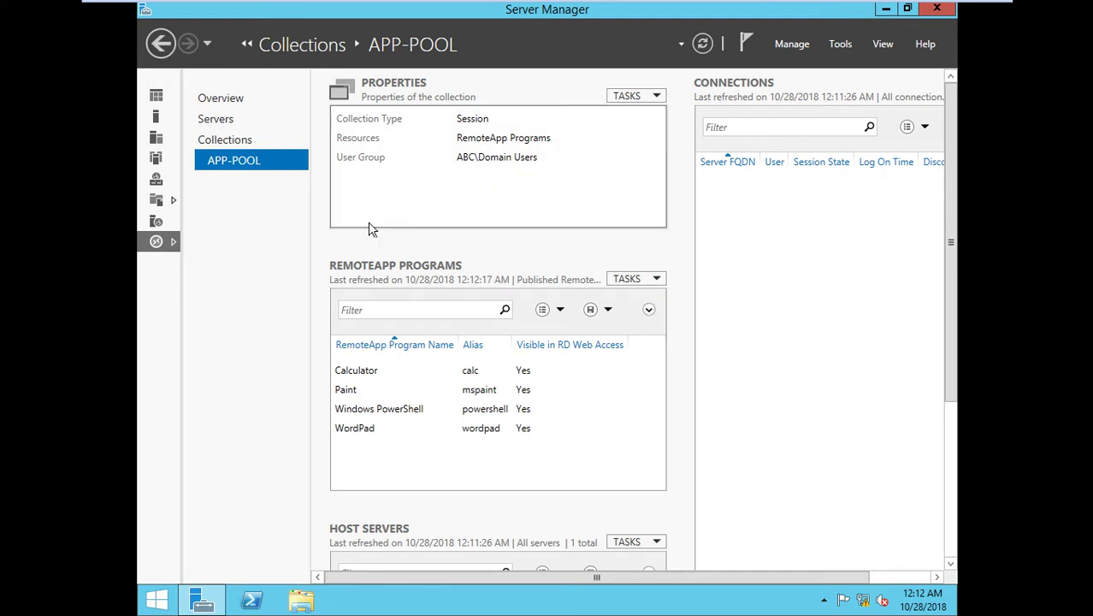
pyautogui.moveTo(846, 8)
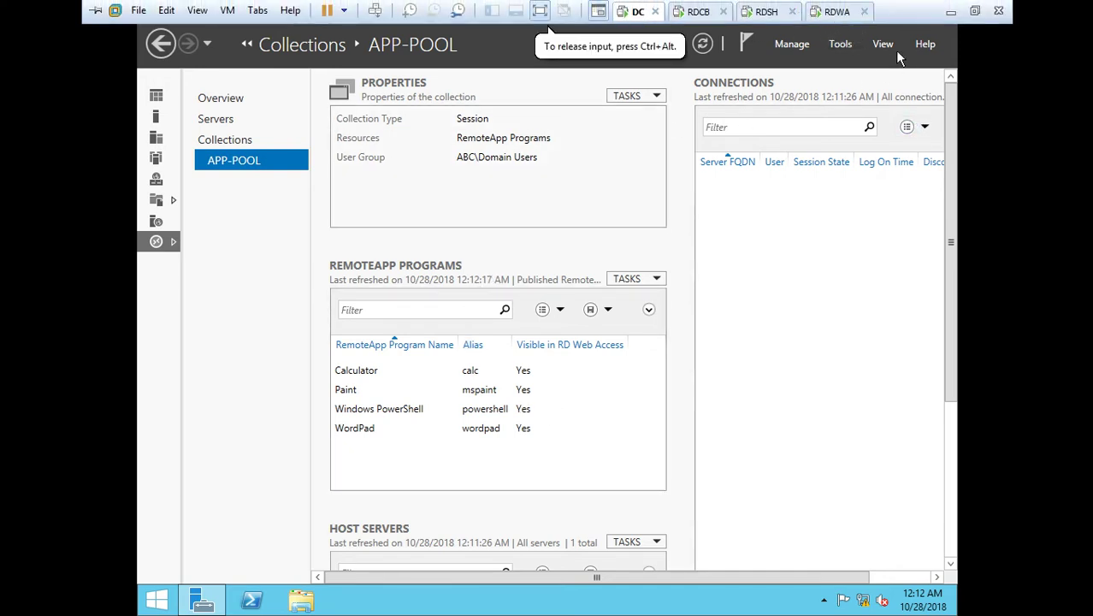
# Launch Internet Explorer with iexplore and postpone its first-run setup.
pyautogui.click(878, 18)
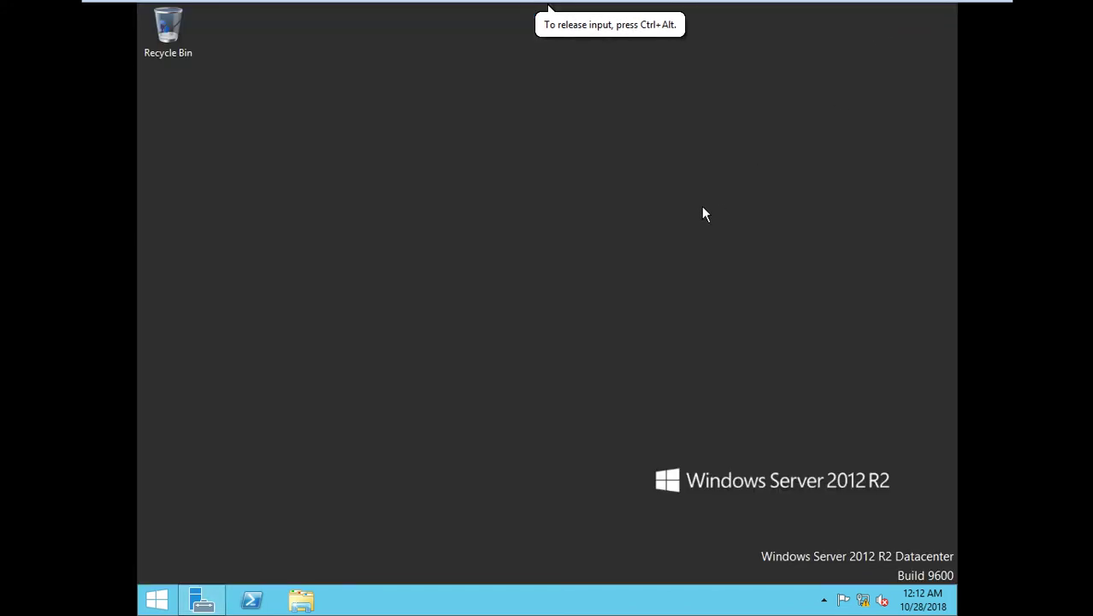
pyautogui.press('super+r')
pyautogui.write('iexp')
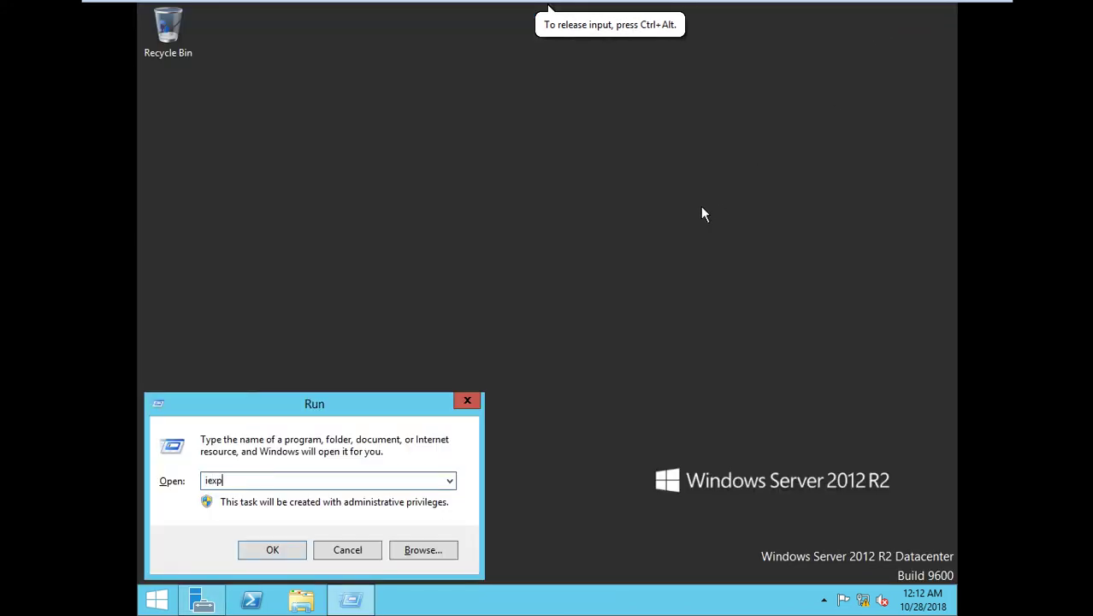
pyautogui.write('lore')
pyautogui.press('Return')
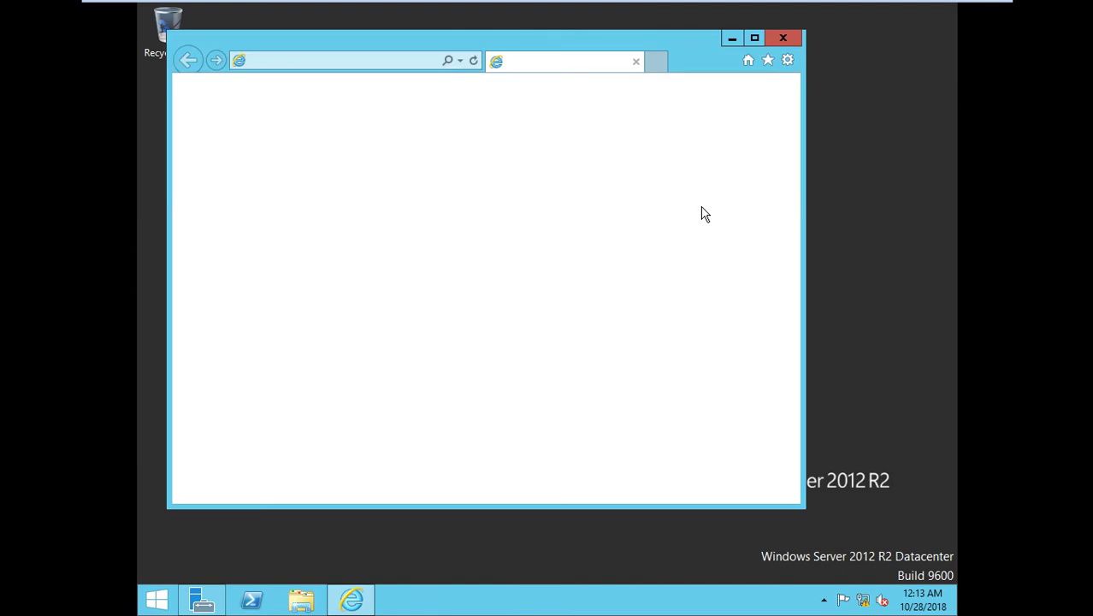
pyautogui.click(656, 389)
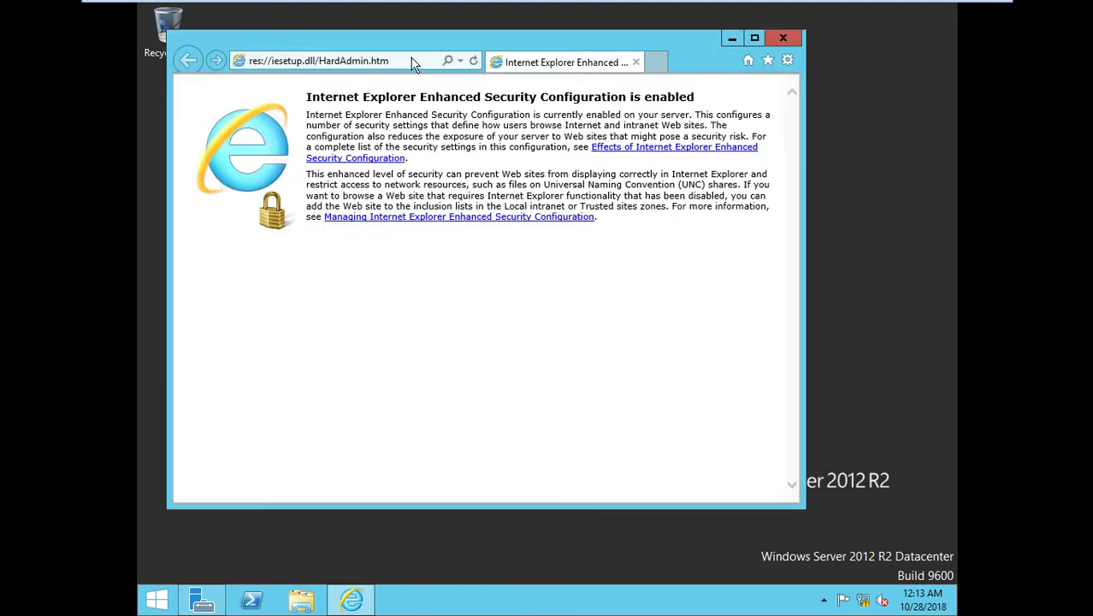
# Load rdwa.abc.com, showing the default IIS Windows Server welcome page.
pyautogui.moveTo(881, 7)
pyautogui.click(838, 5)
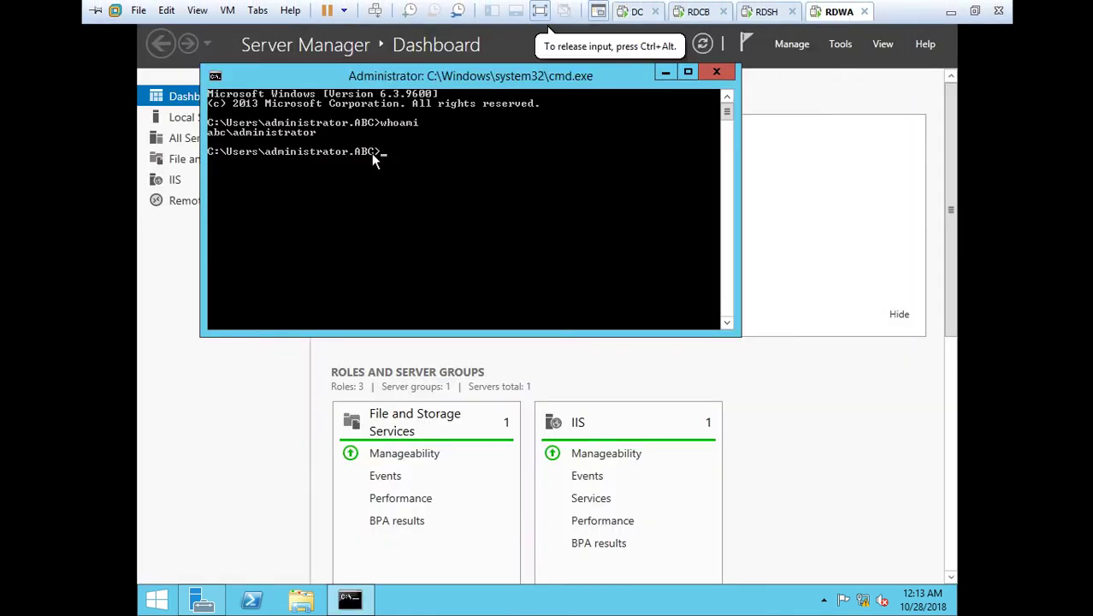
pyautogui.click(637, 10)
pyautogui.click(409, 62)
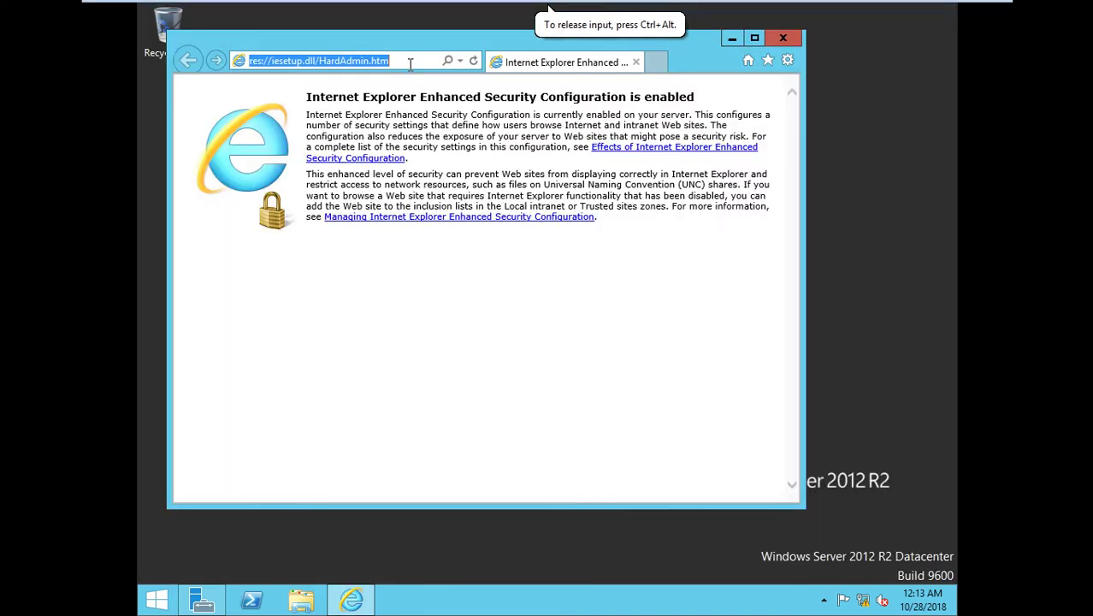
pyautogui.write('r')
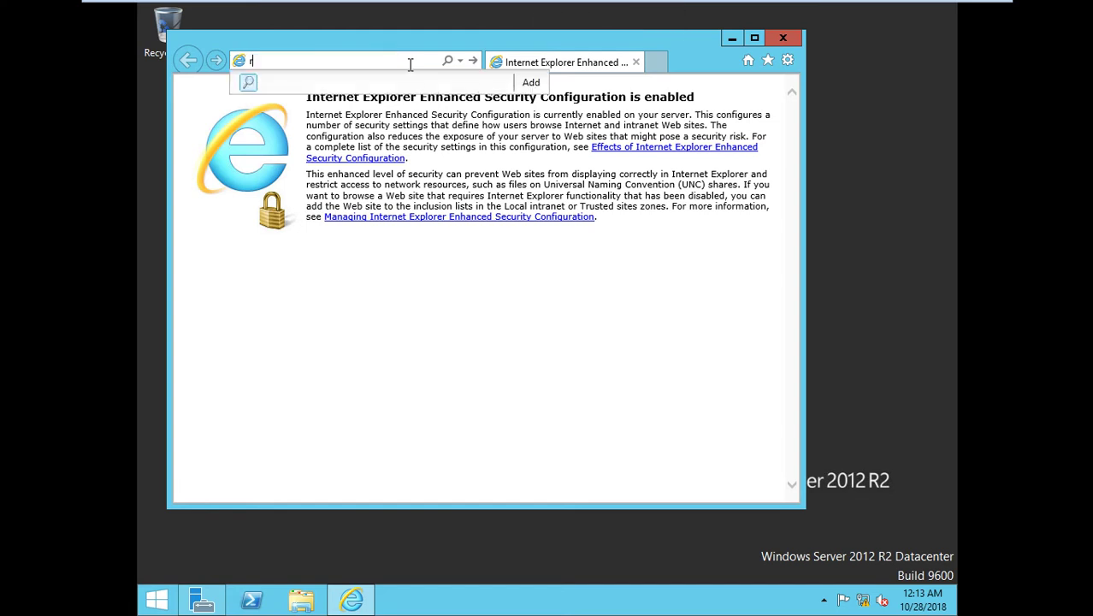
pyautogui.write('dwa.abc.com')
pyautogui.press('Return')
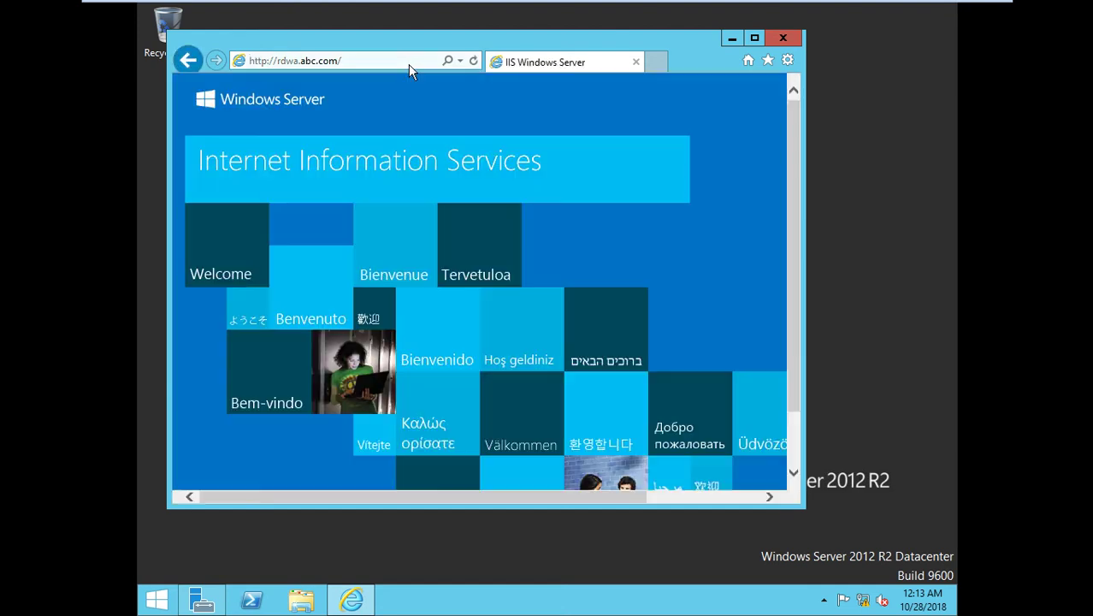
pyautogui.click(382, 66)
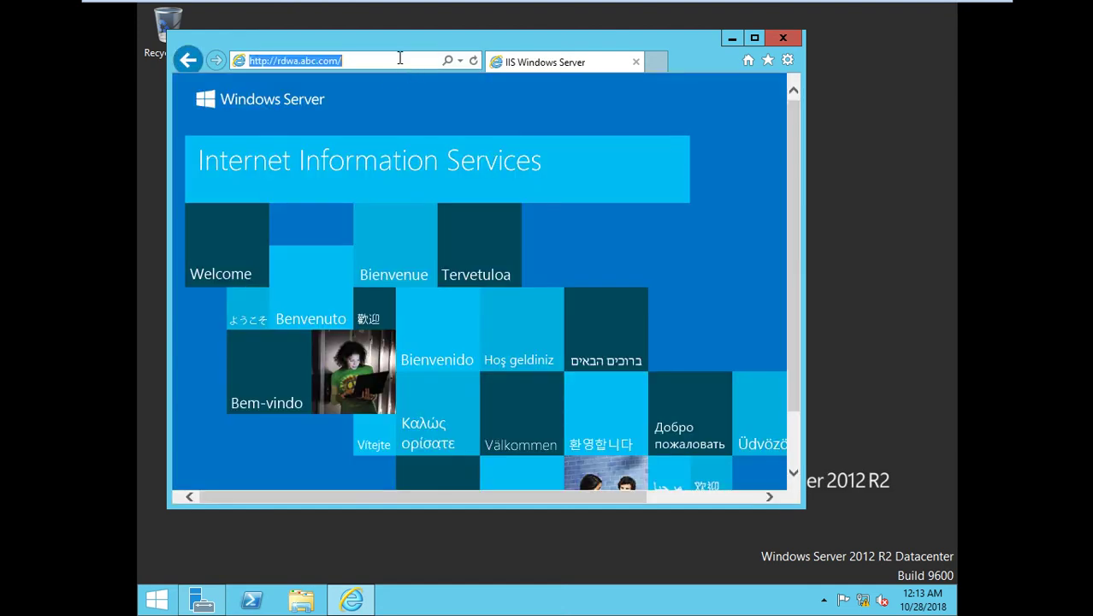
pyautogui.click(381, 66)
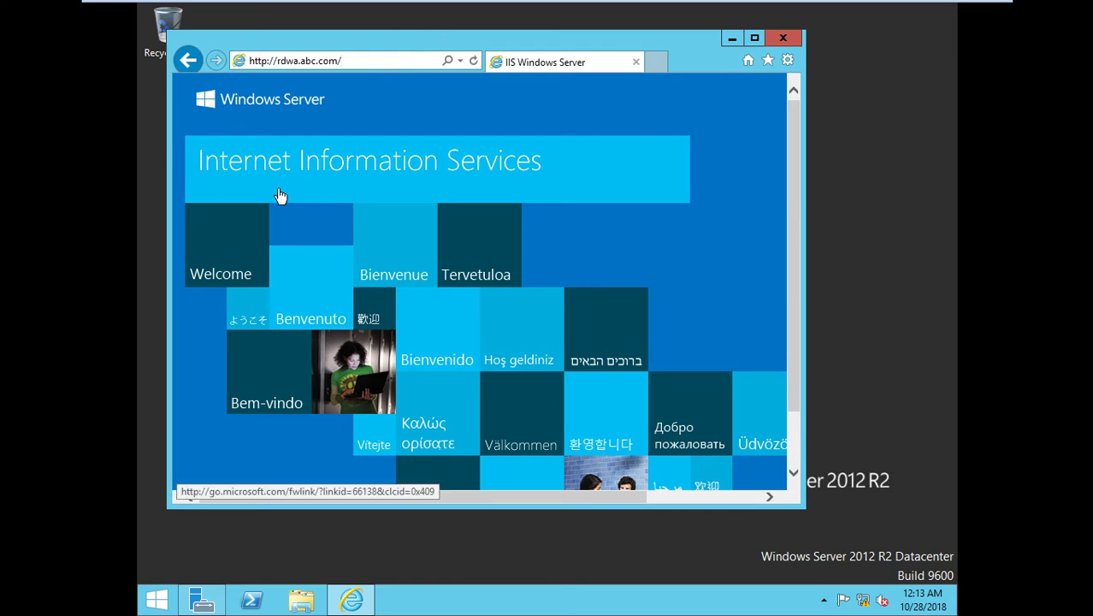
pyautogui.moveTo(726, 7)
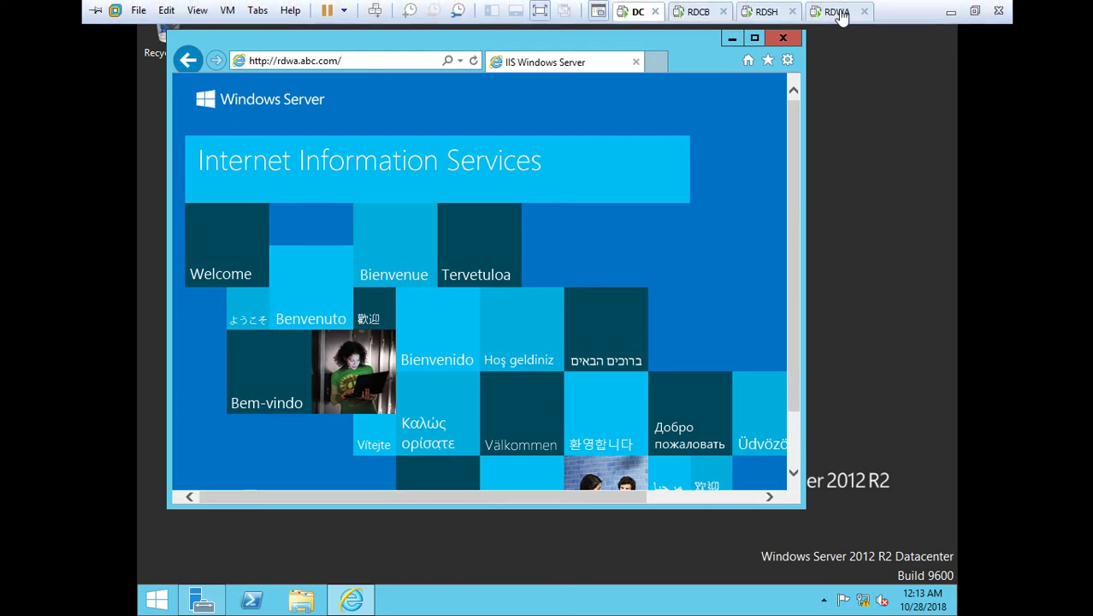
pyautogui.click(838, 4)
pyautogui.press('super+r')
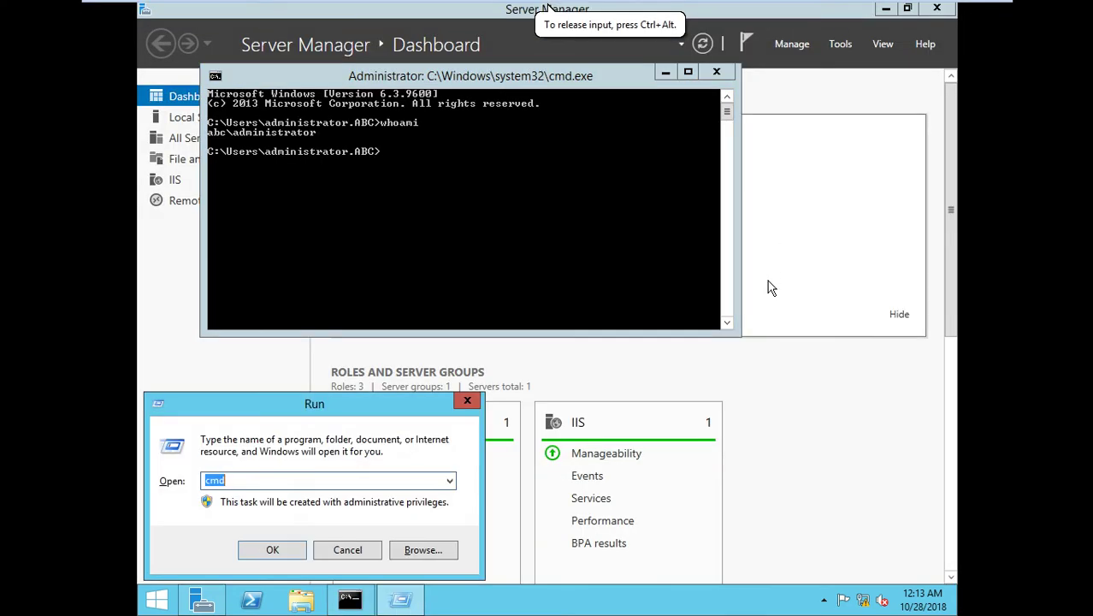
pyautogui.write('inetmgr')
pyautogui.press('Return')
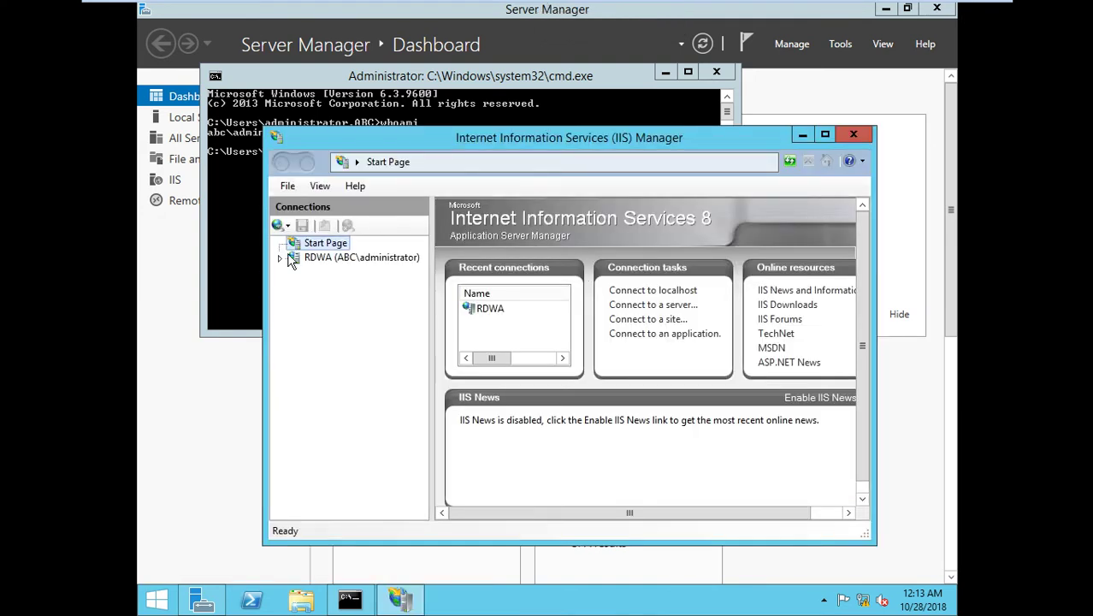
pyautogui.click(288, 258)
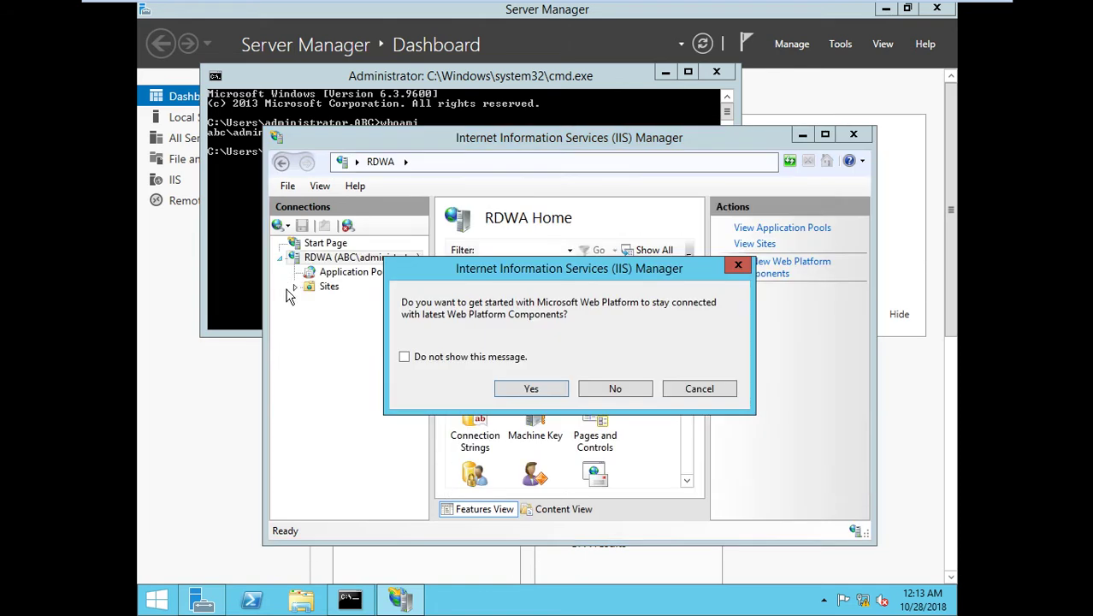
pyautogui.click(596, 385)
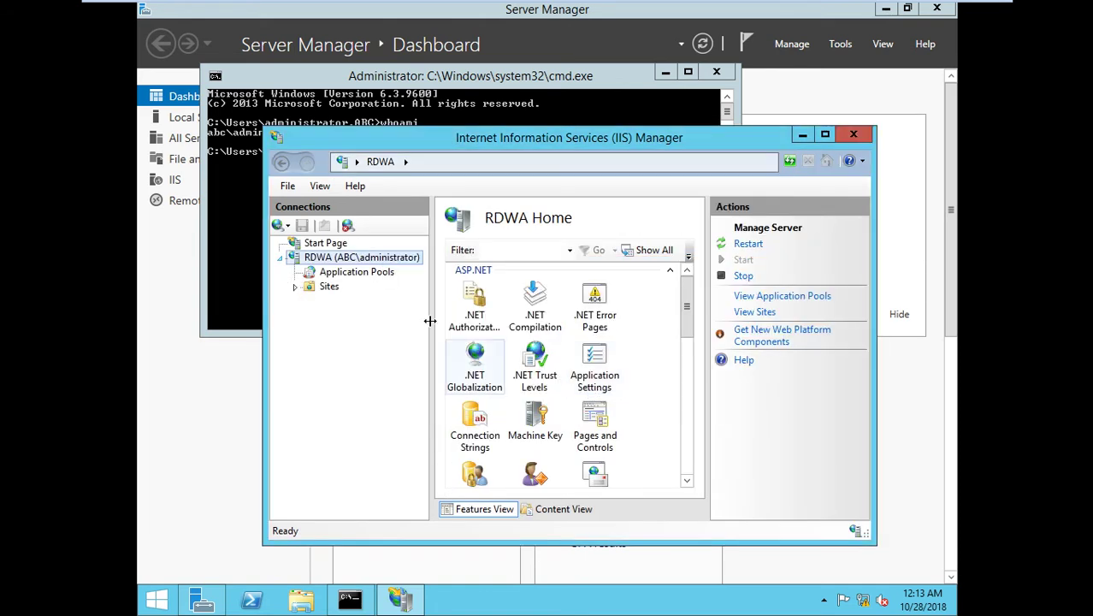
pyautogui.click(295, 286)
pyautogui.click(311, 301)
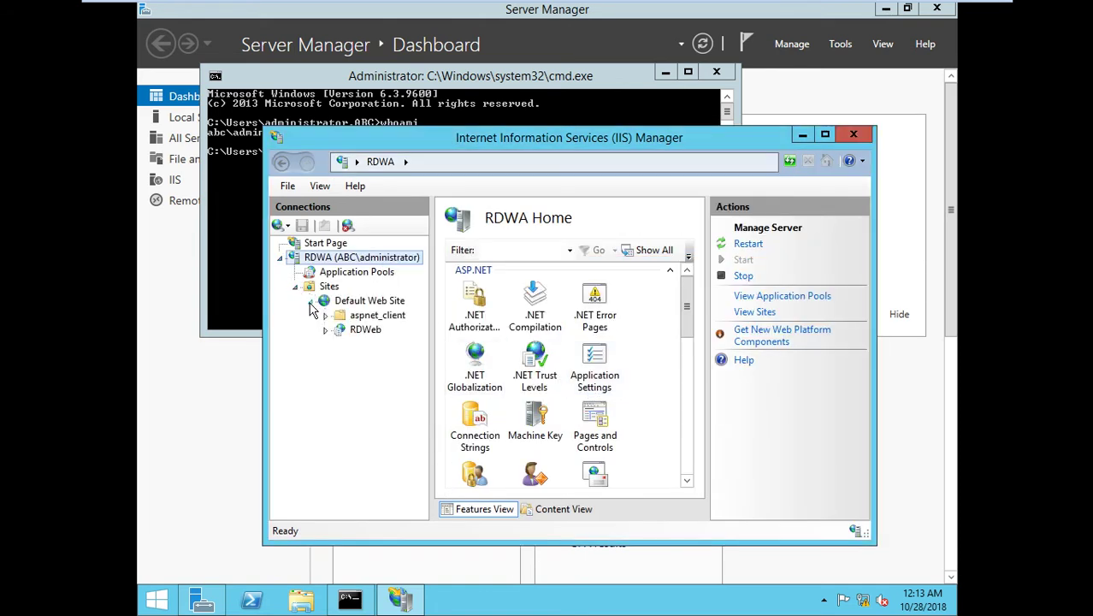
pyautogui.click(366, 331)
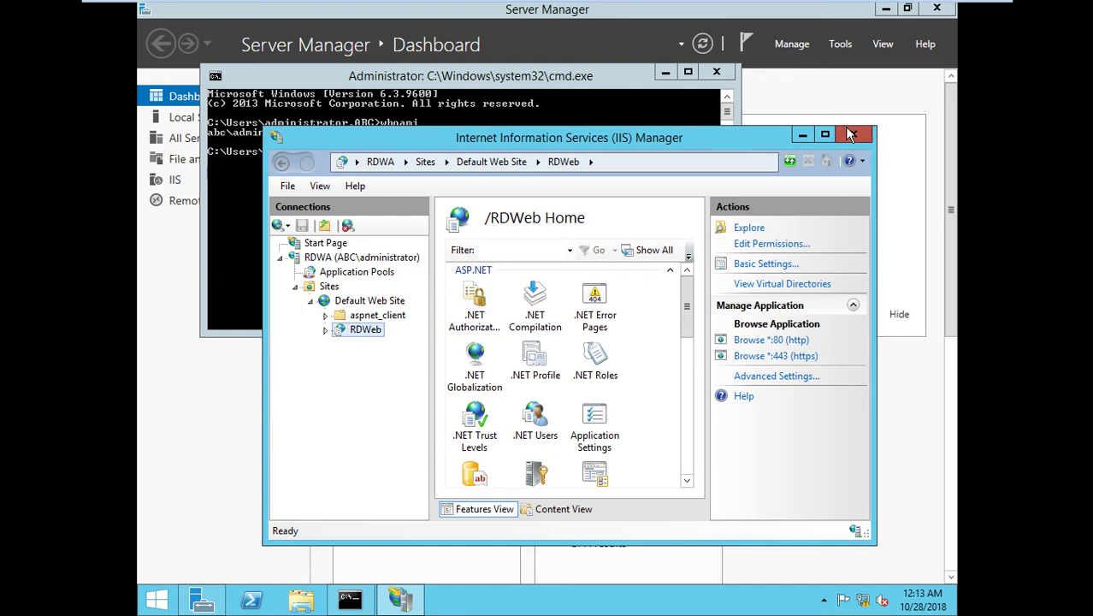
pyautogui.click(852, 135)
pyautogui.click(637, 11)
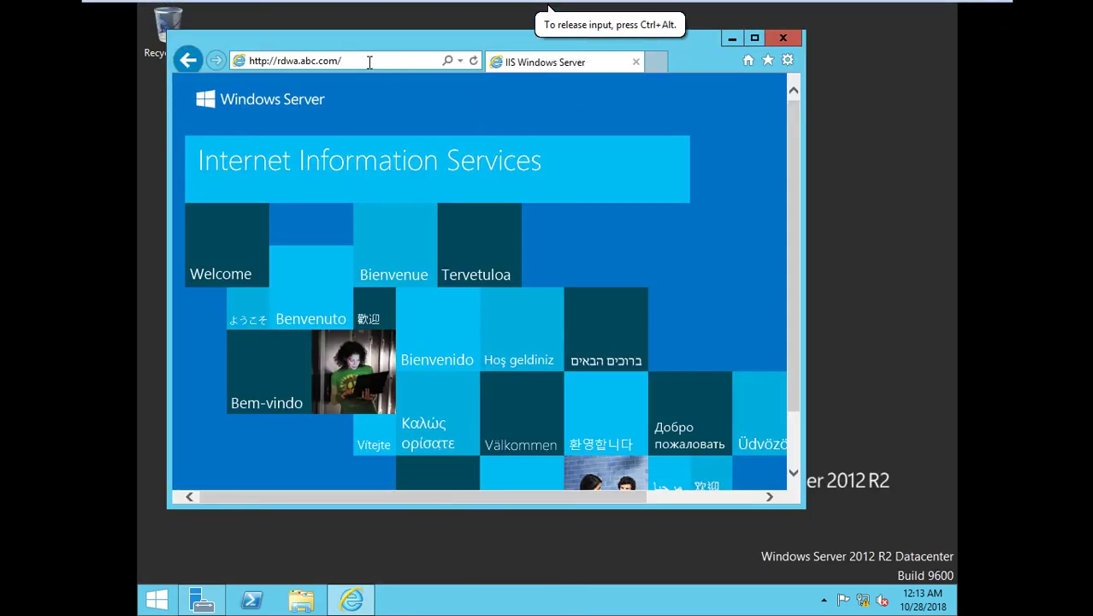
# Open rdwa.abc.com/rdweb, continuing past the security and certificate warnings.
pyautogui.write('rd')
pyautogui.write('web')
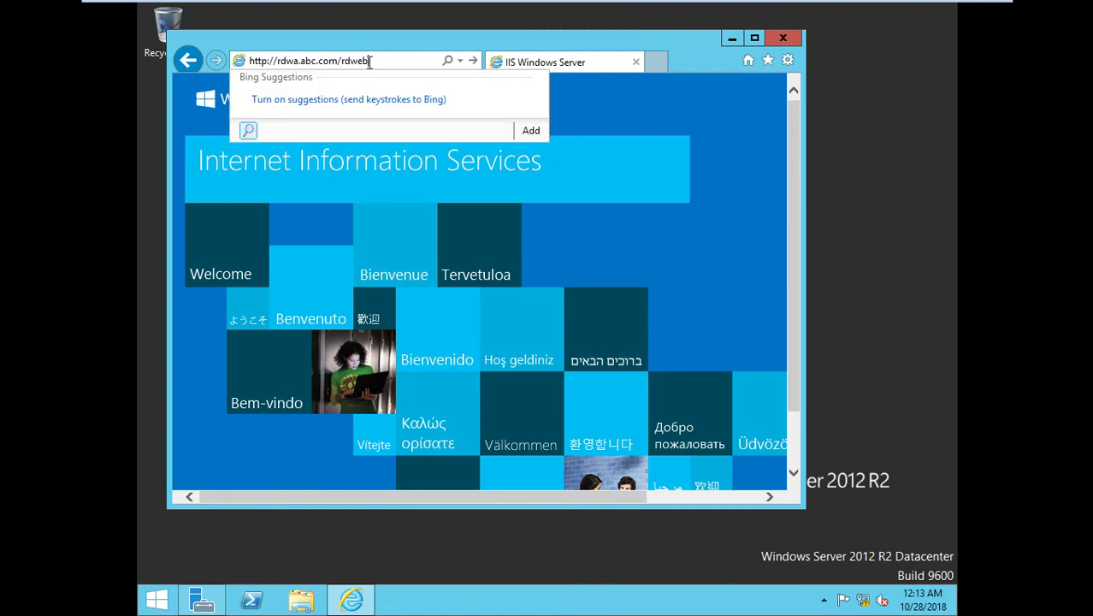
pyautogui.press('Return')
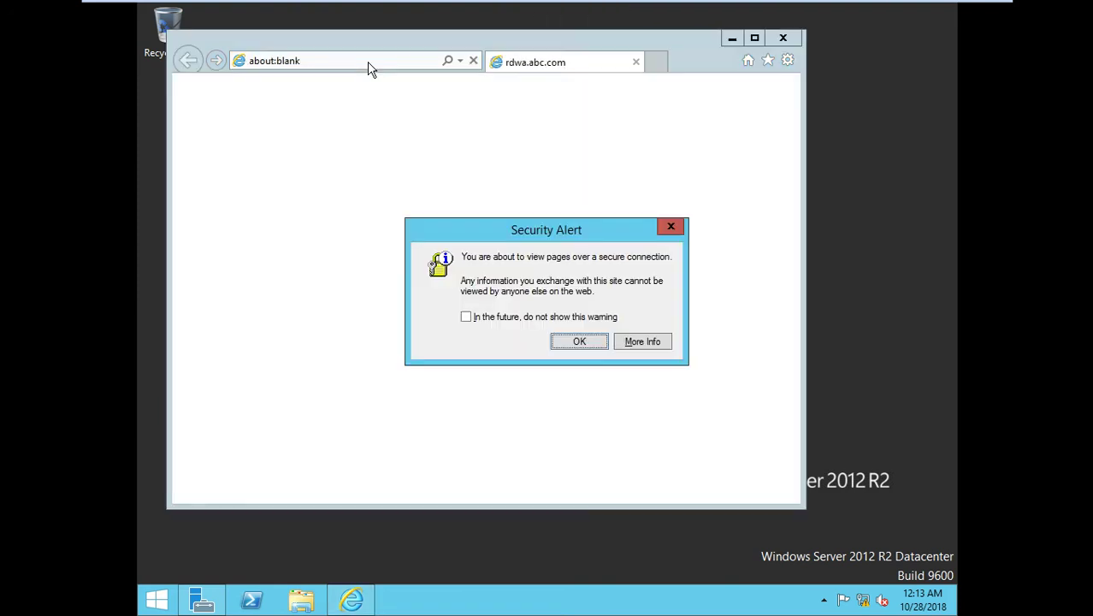
pyautogui.click(557, 340)
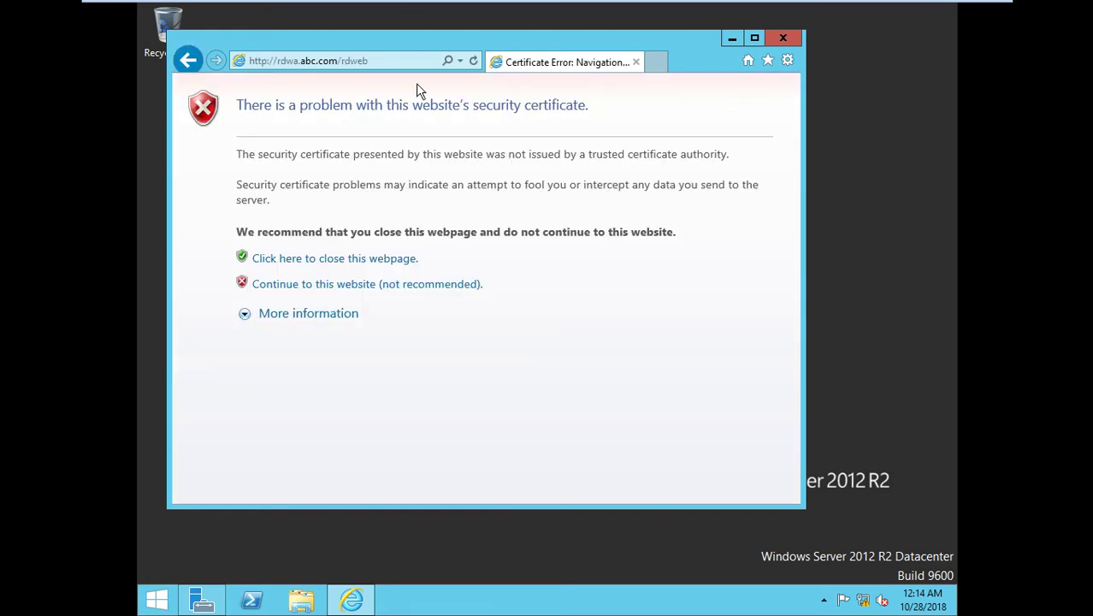
pyautogui.click(369, 286)
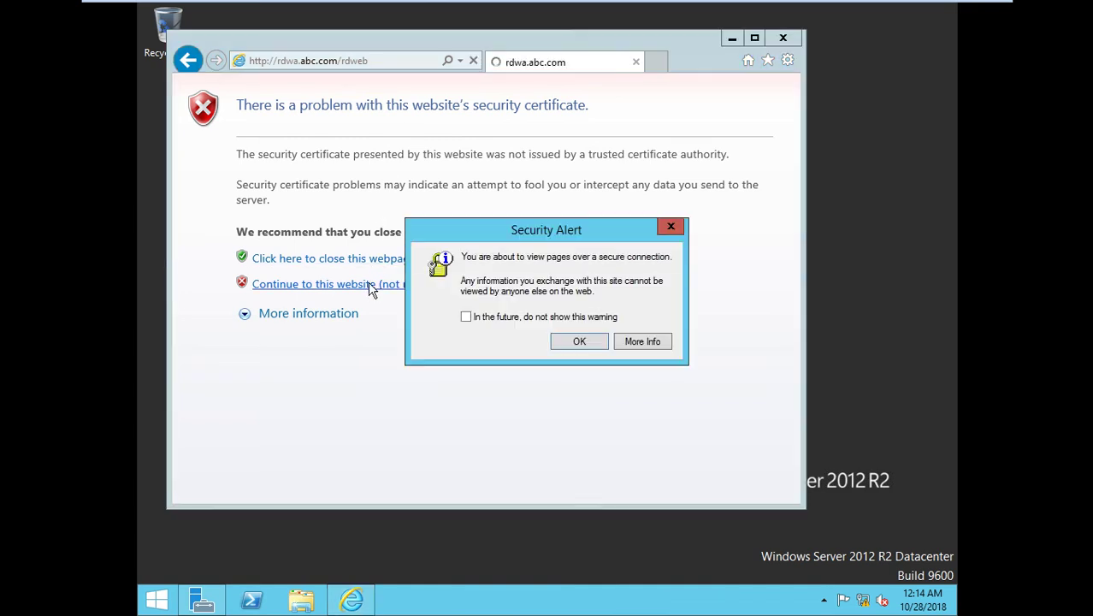
pyautogui.click(582, 340)
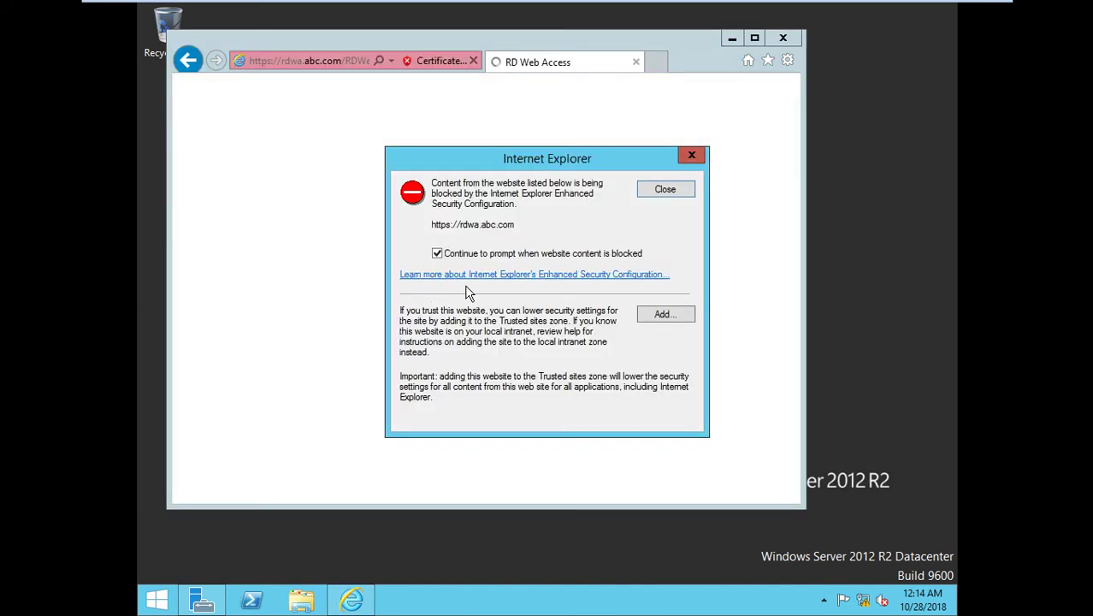
# Add rdwa.abc.com to Internet Explorer's trusted sites.
pyautogui.click(650, 316)
pyautogui.click(659, 278)
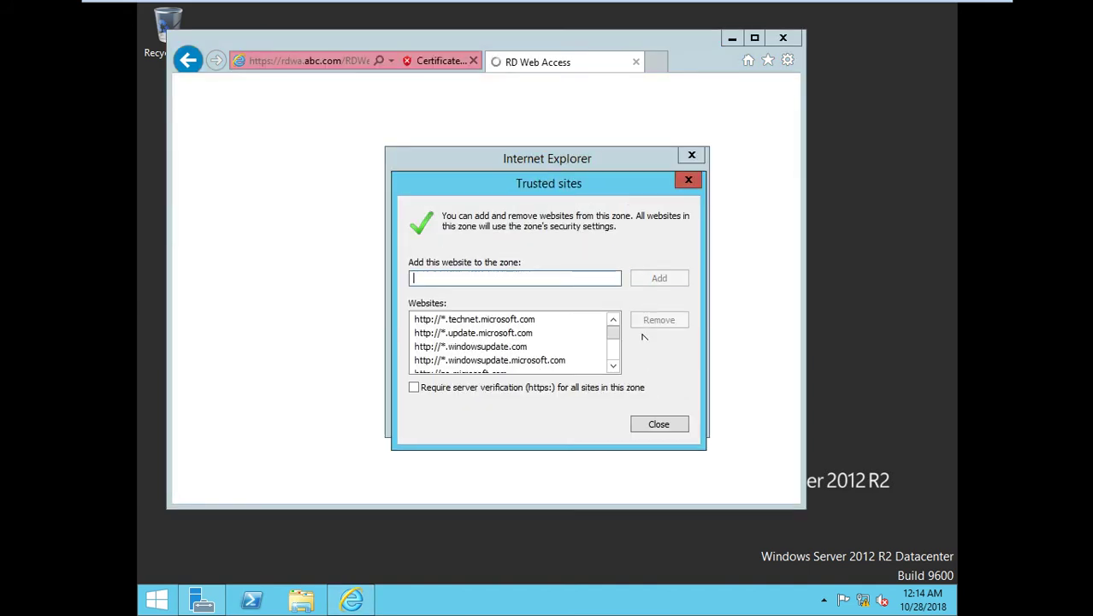
pyautogui.click(658, 425)
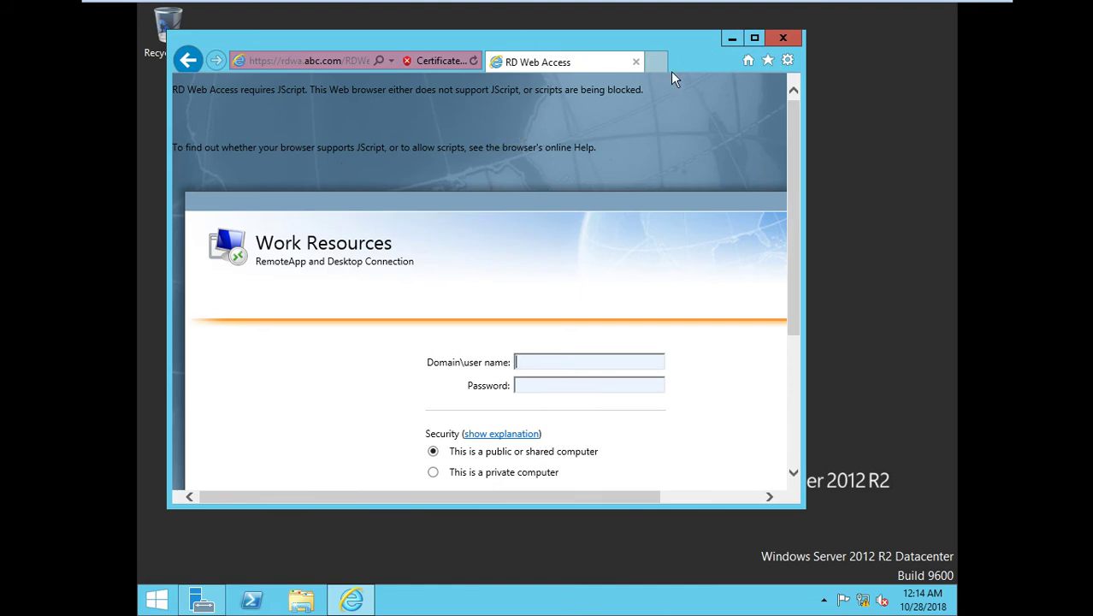
# Maximize the browser and sign into RD Web Access as the domain administrator.
pyautogui.click(754, 38)
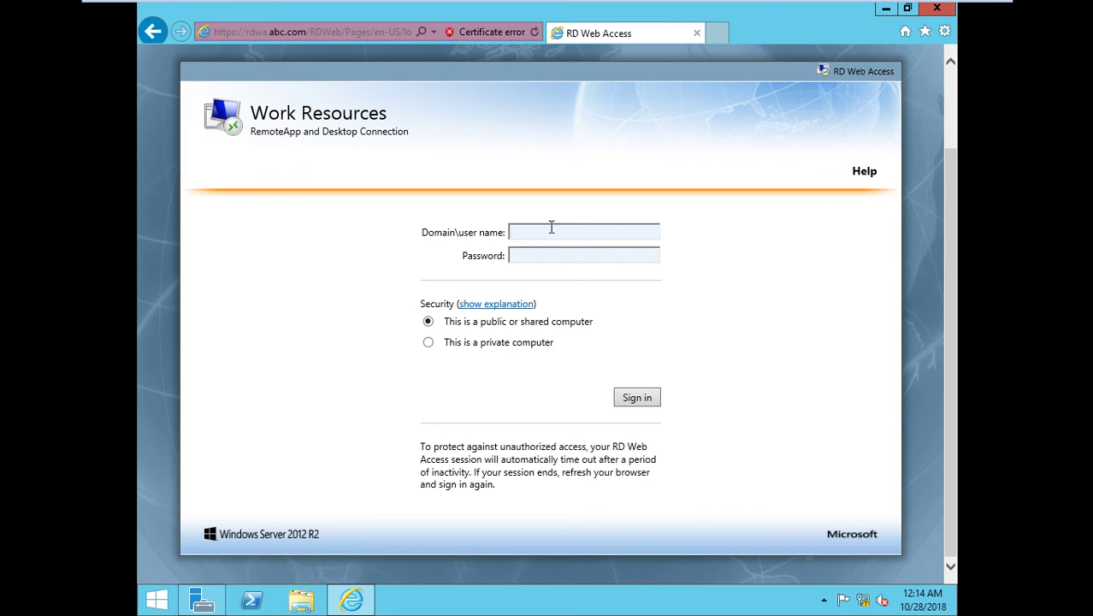
pyautogui.write('abc\\administrator')
pyautogui.press('Tab')
pyautogui.write('********')
pyautogui.press('Return')
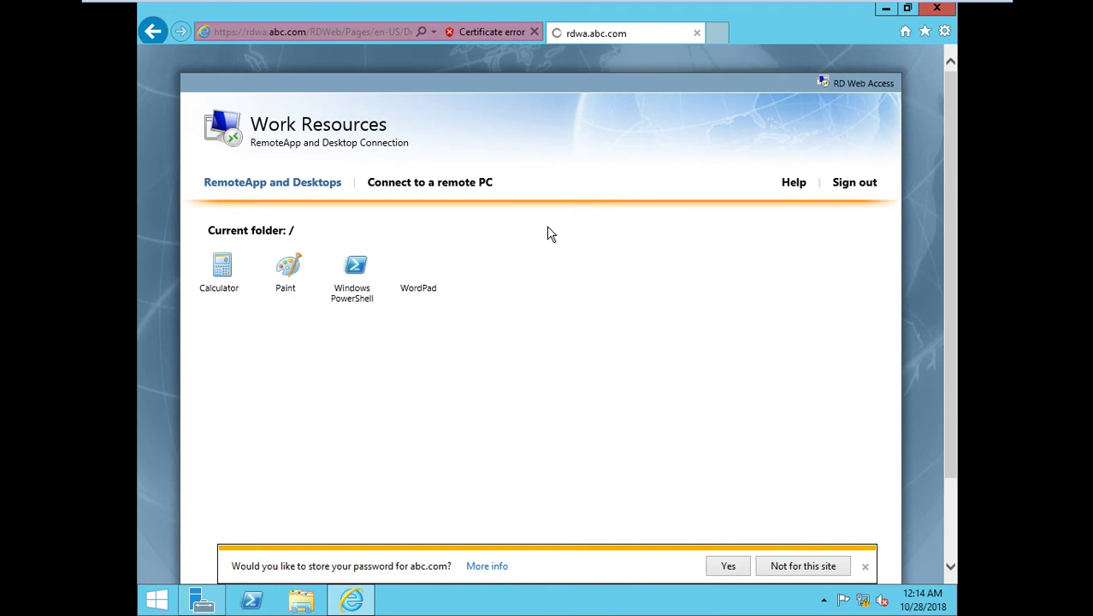
# Launch the WordPad RemoteApp, connect with the administrator credentials, and decline saving the password.
pyautogui.click(417, 275)
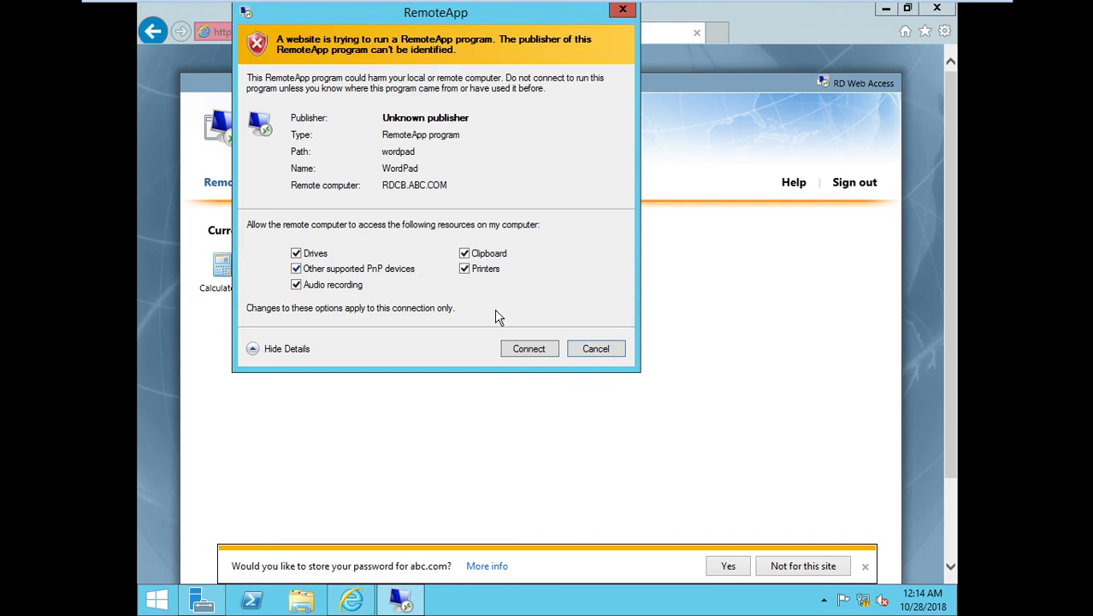
pyautogui.click(515, 351)
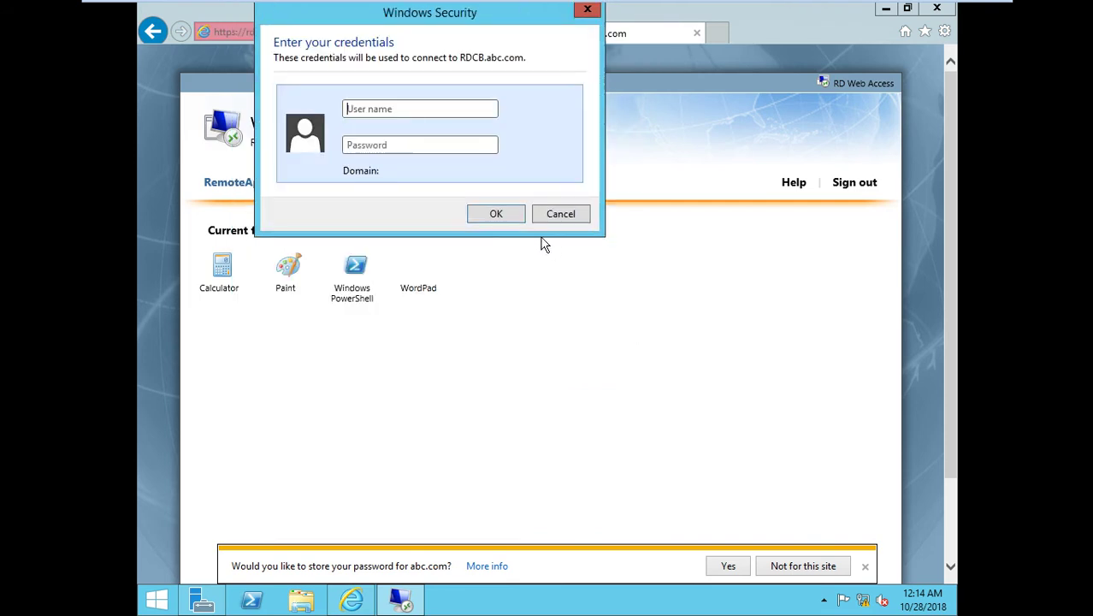
pyautogui.write('abc@admini')
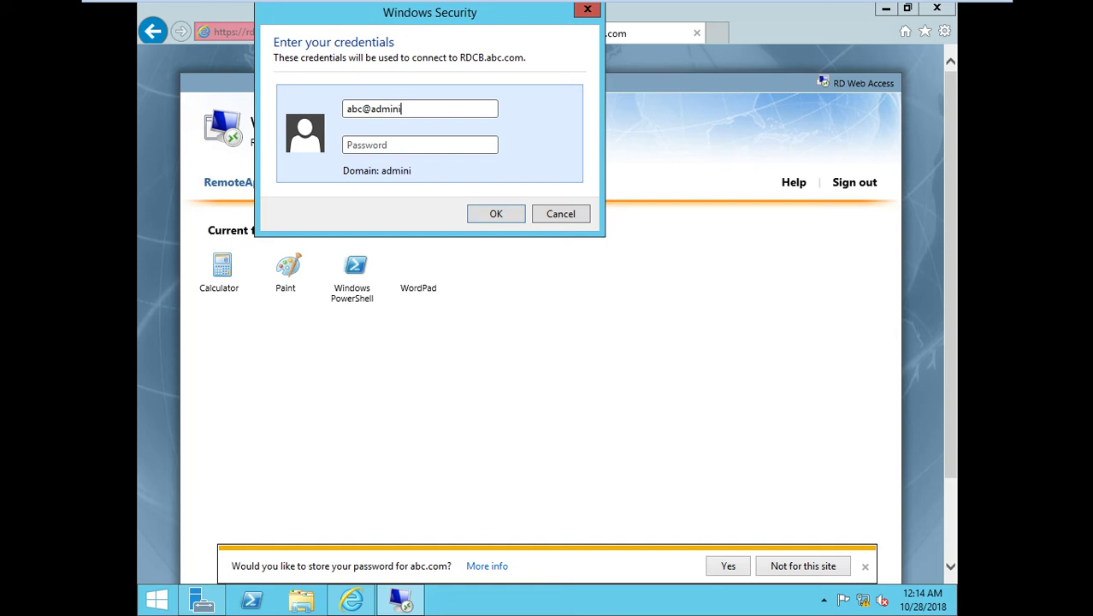
pyautogui.press('BackSpace')
pyautogui.press('BackSpace')
pyautogui.press('BackSpace')
pyautogui.press('BackSpace')
pyautogui.press('BackSpace')
pyautogui.press('BackSpace')
pyautogui.press('BackSpace')
pyautogui.press('BackSpace')
pyautogui.press('BackSpace')
pyautogui.press('BackSpace')
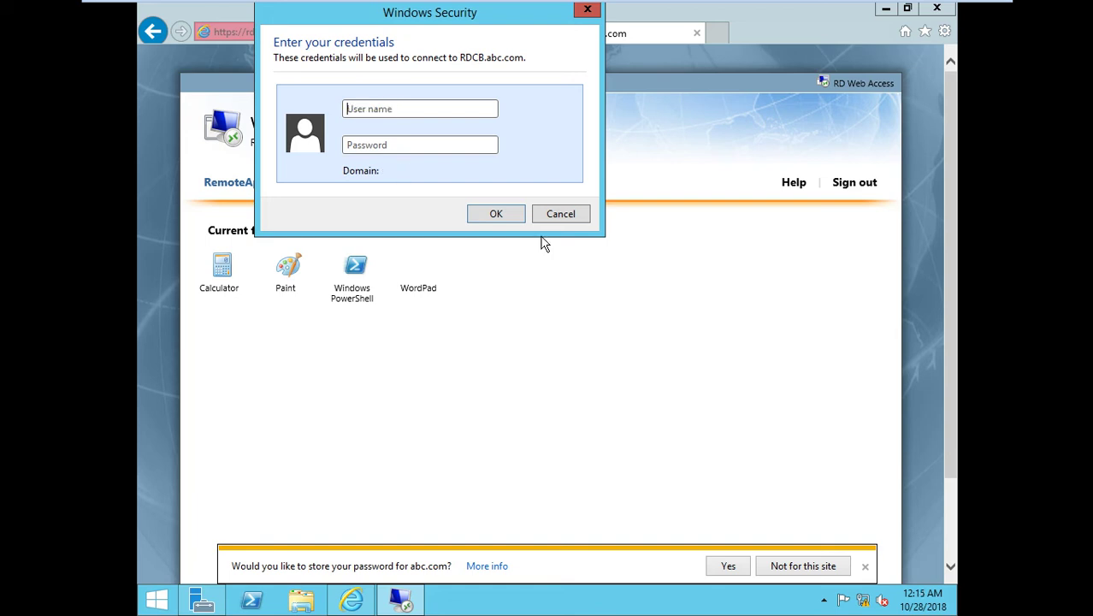
pyautogui.write('abc\\administrator')
pyautogui.press('Tab')
pyautogui.write('******')
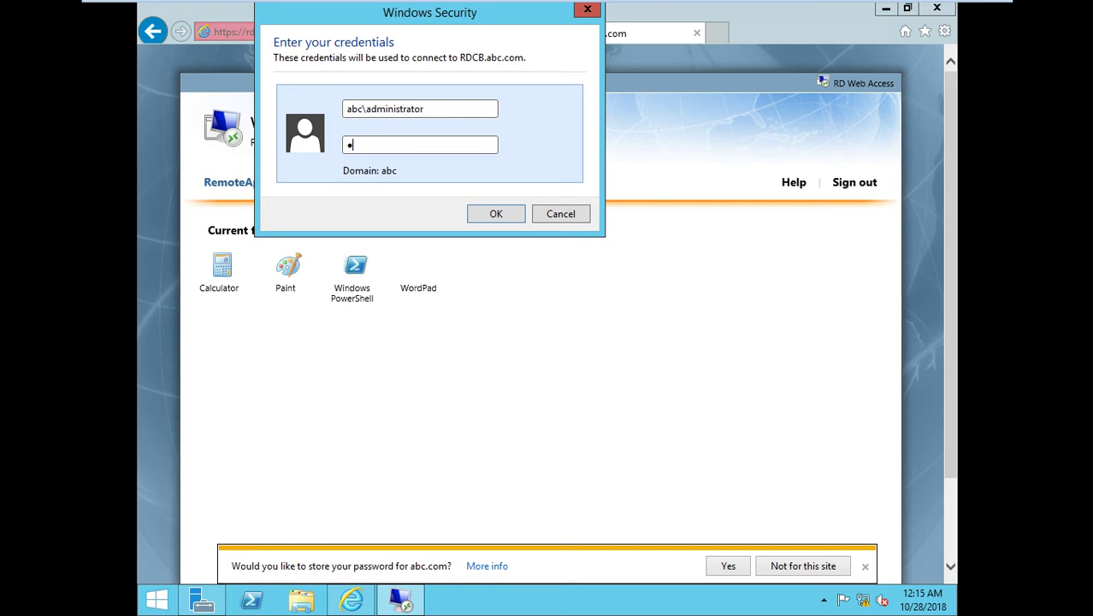
pyautogui.write('**')
pyautogui.press('Return')
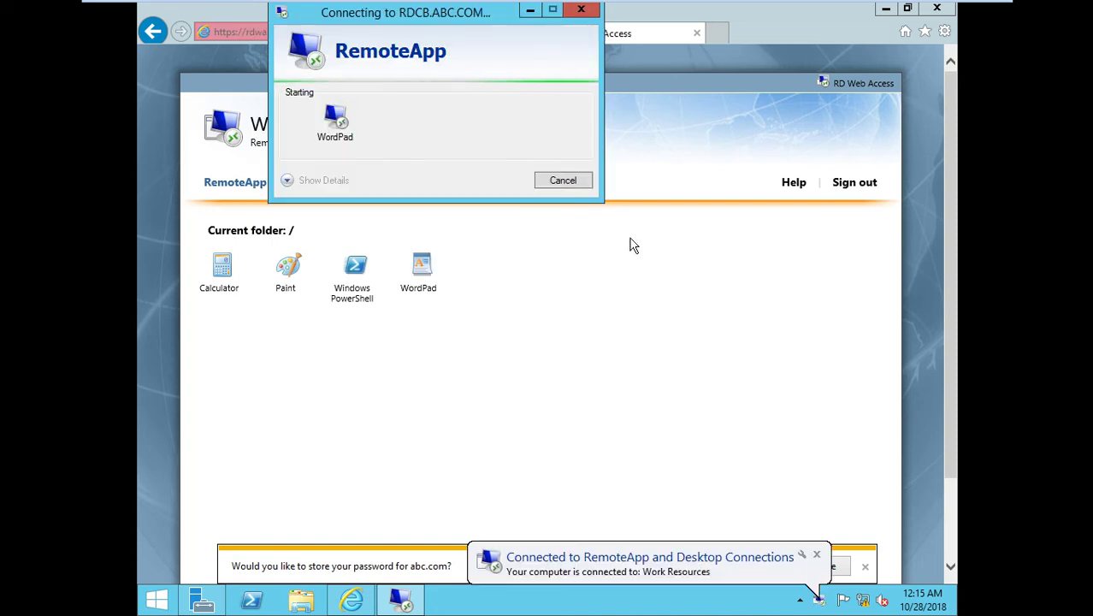
pyautogui.click(864, 568)
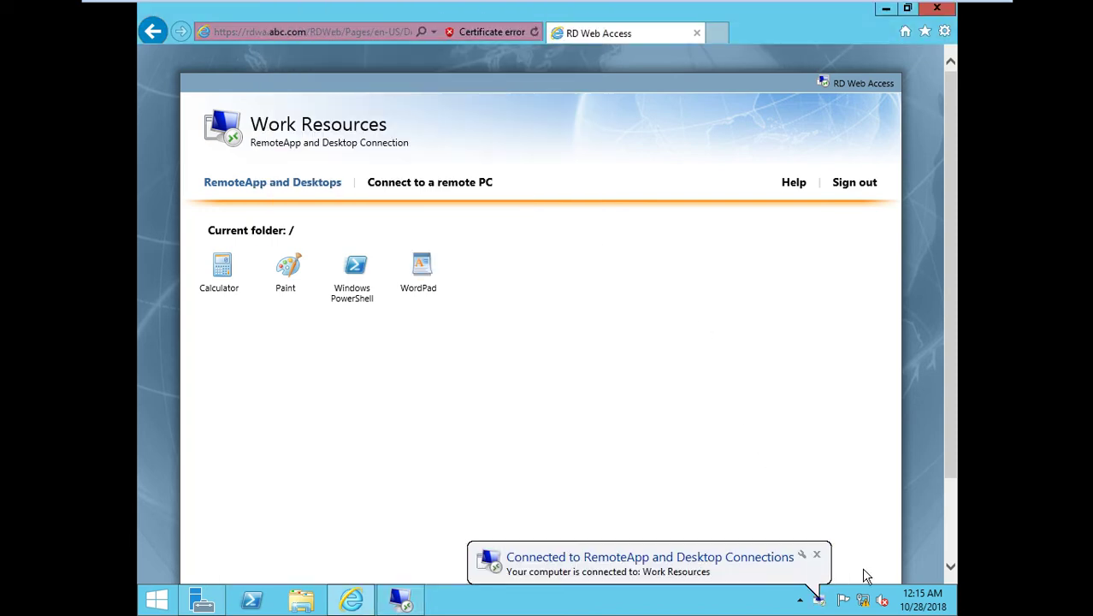
# Bring the WordPad RemoteApp window with its blank document to the front.
pyautogui.click(415, 601)
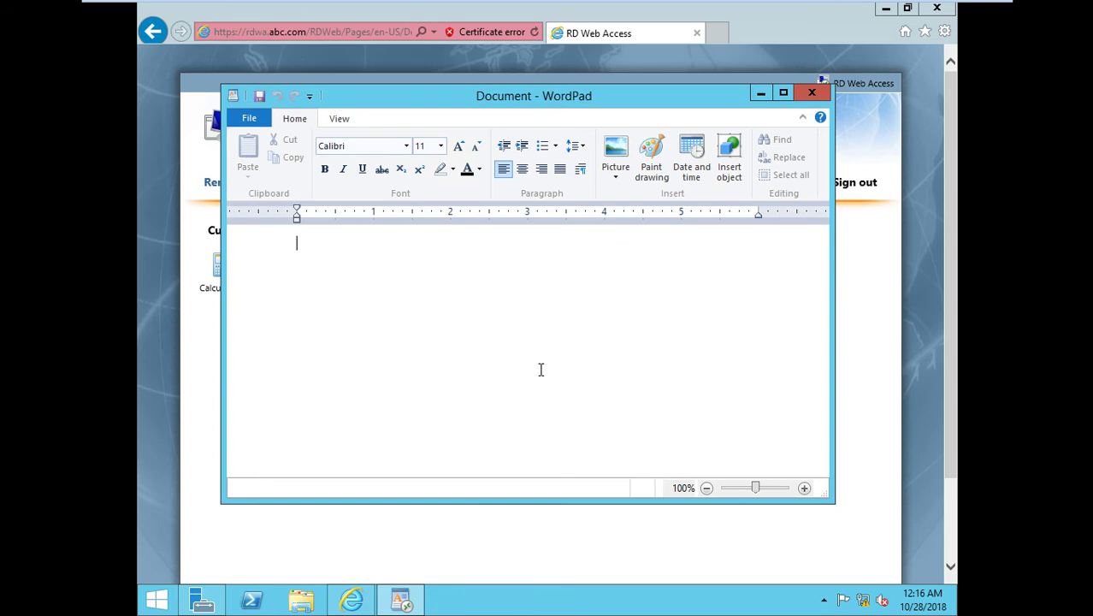
pyautogui.rightClick(665, 603)
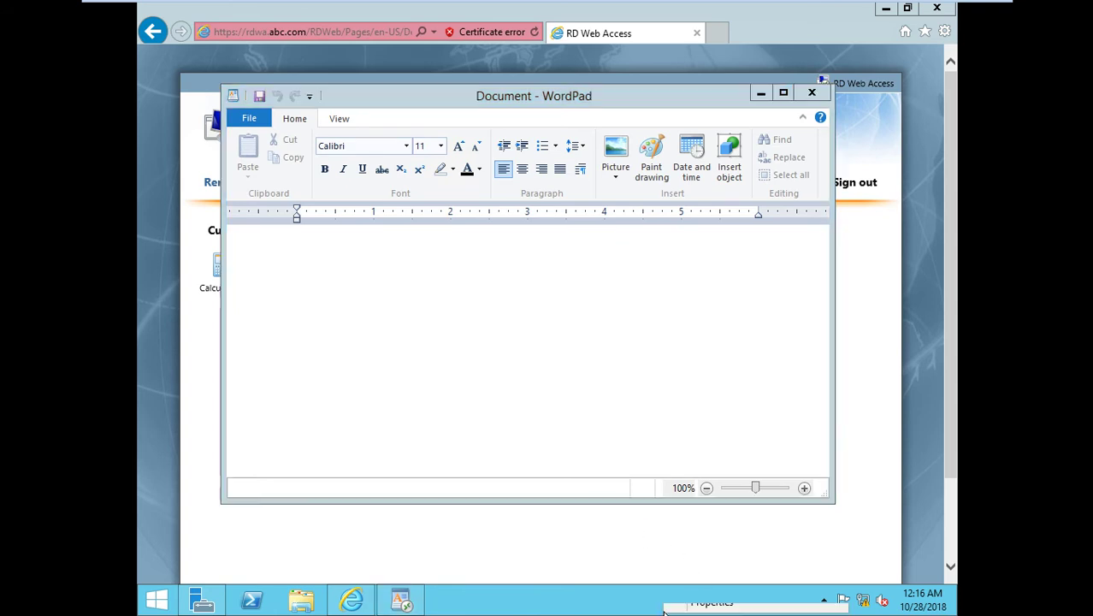
# Open Task Manager's Details tab and select the mstsc.exe Remote Desktop client process.
pyautogui.click(696, 563)
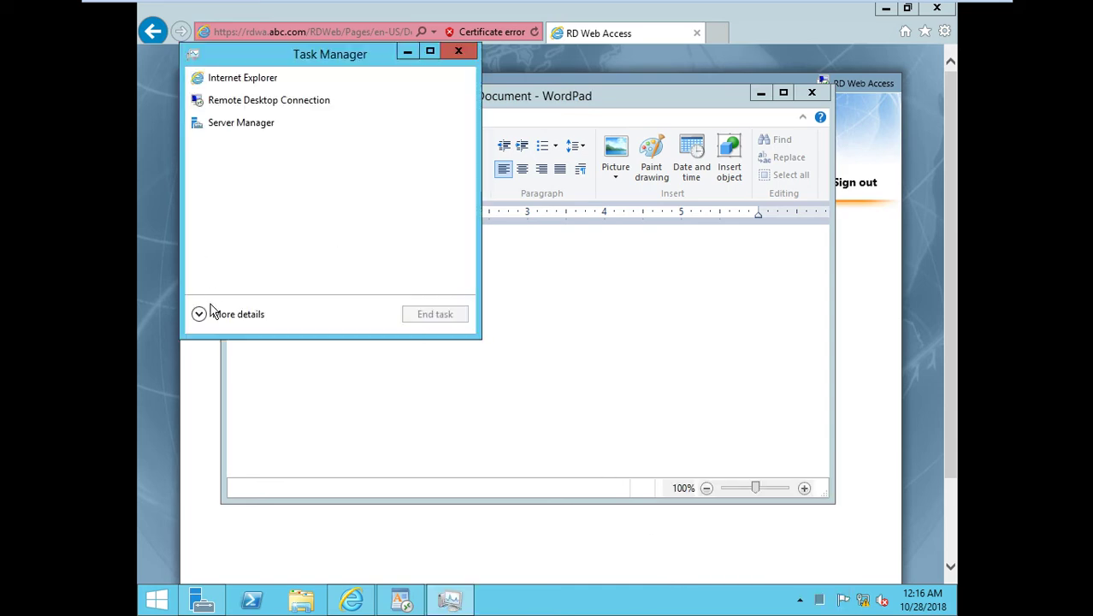
pyautogui.click(215, 314)
pyautogui.click(362, 100)
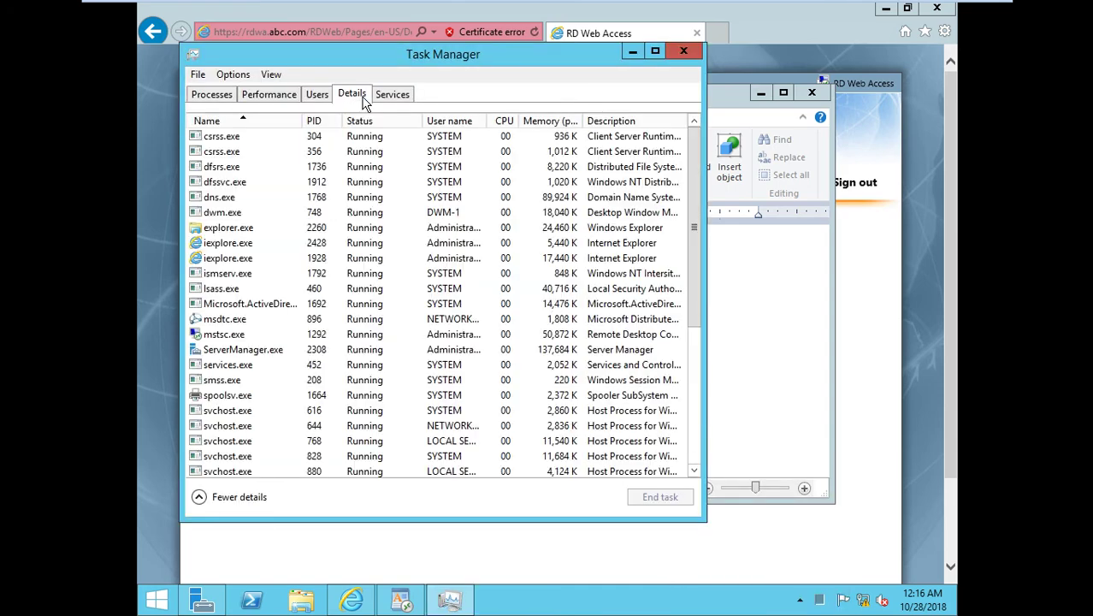
pyautogui.click(240, 319)
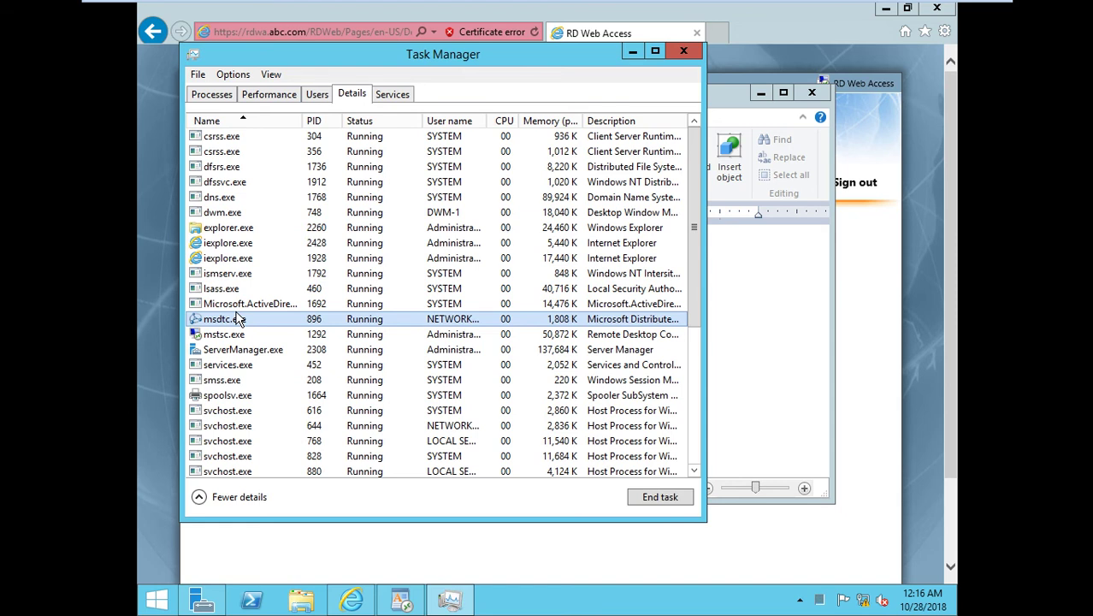
pyautogui.click(237, 335)
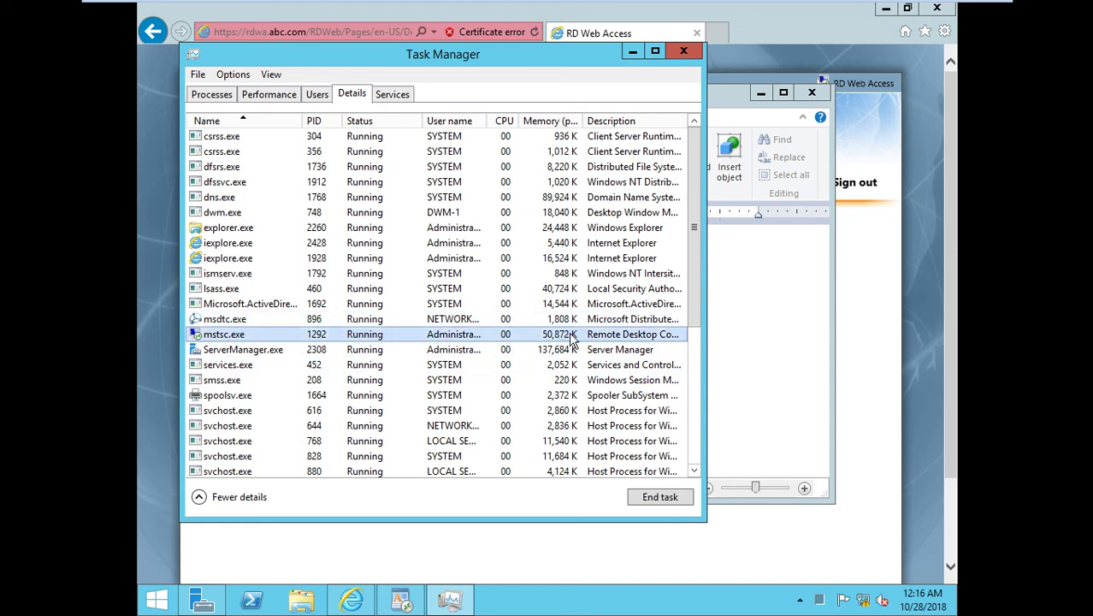
pyautogui.moveTo(683, 7)
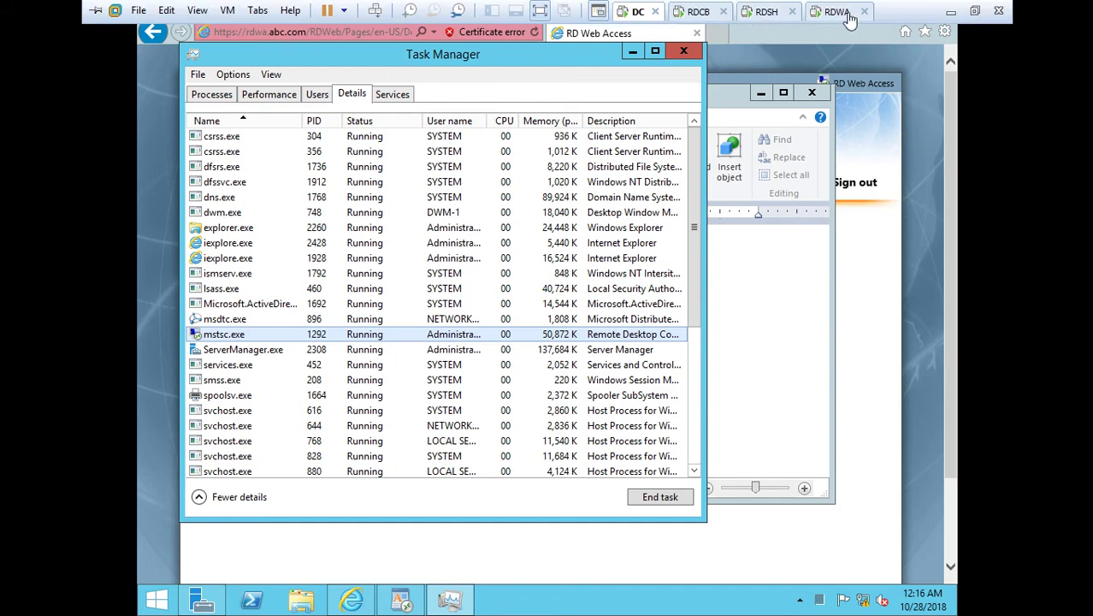
pyautogui.click(843, 12)
# On the RDSH server, open Task Manager with its full Details process list.
pyautogui.click(711, 14)
pyautogui.click(775, 14)
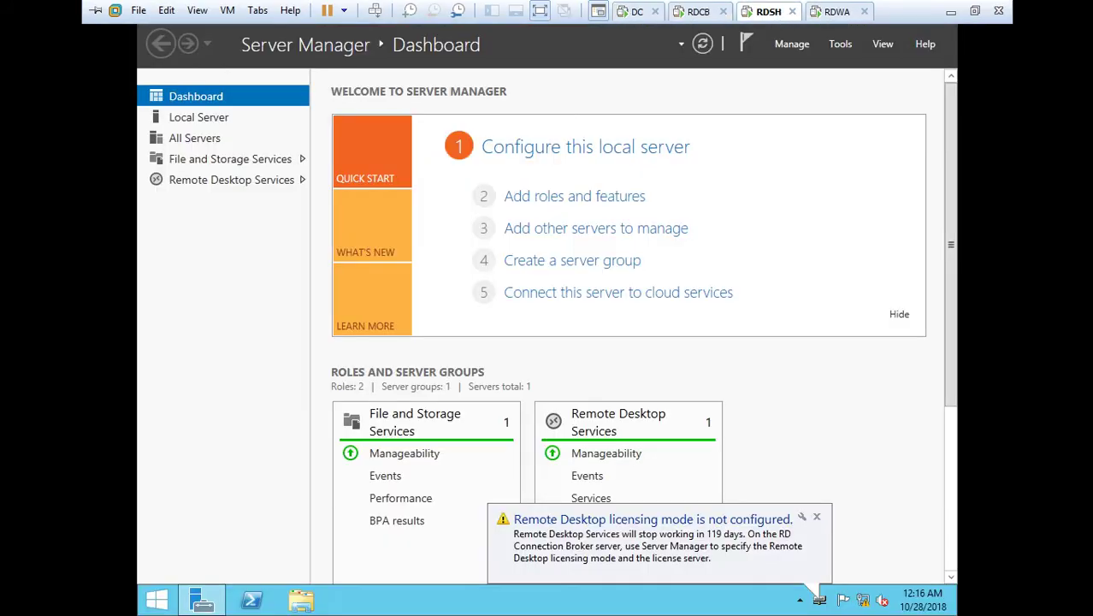
pyautogui.rightClick(653, 599)
pyautogui.click(680, 565)
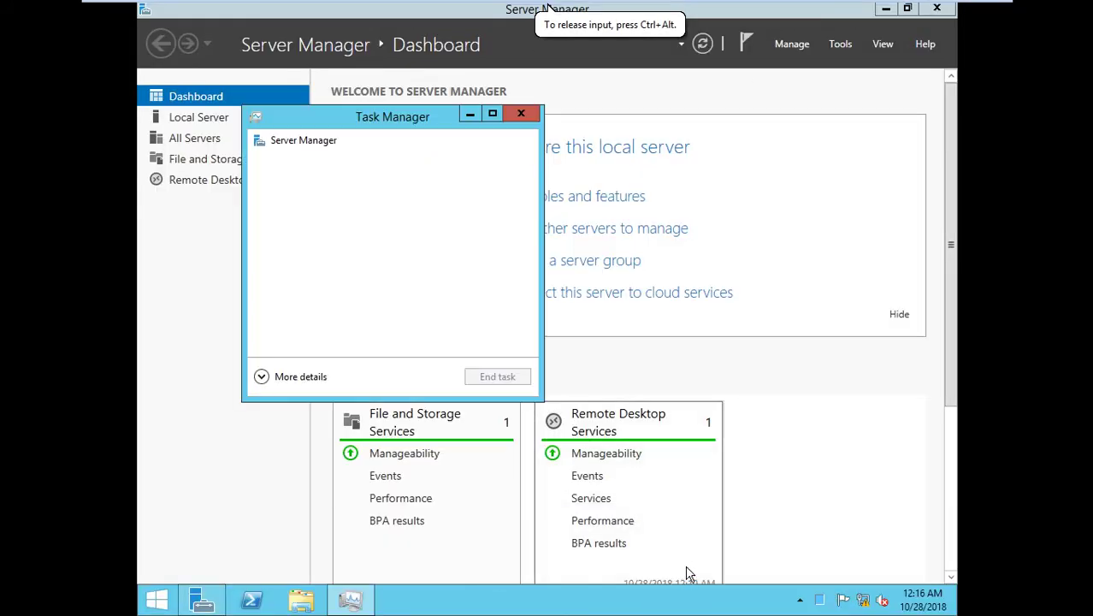
pyautogui.click(261, 376)
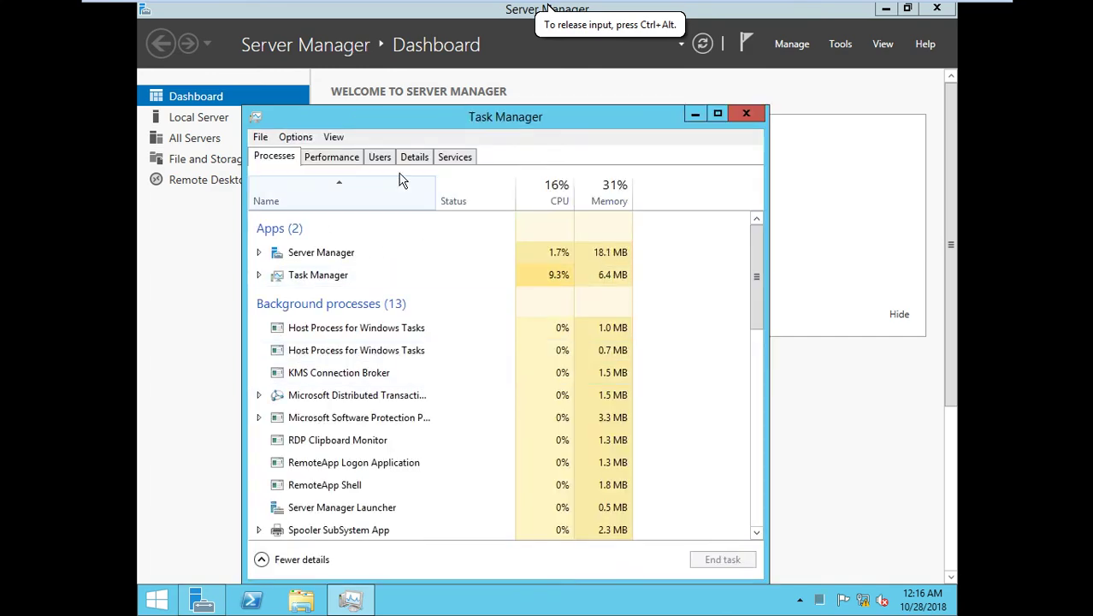
pyautogui.click(414, 157)
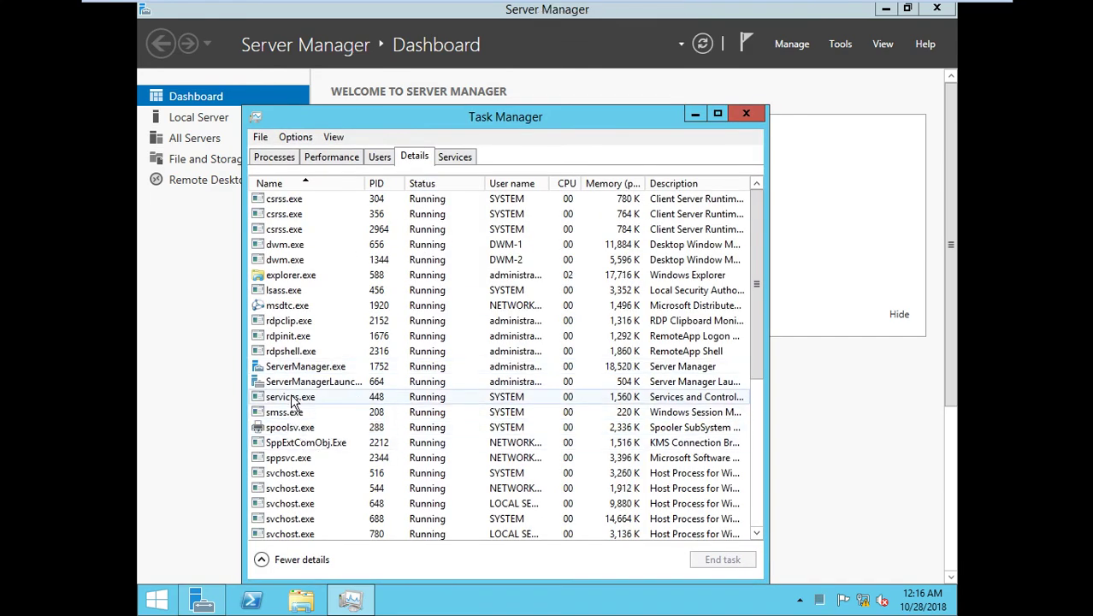
# Locate the WordPad process in the Administrator session via the Users and Details tabs.
pyautogui.click(298, 338)
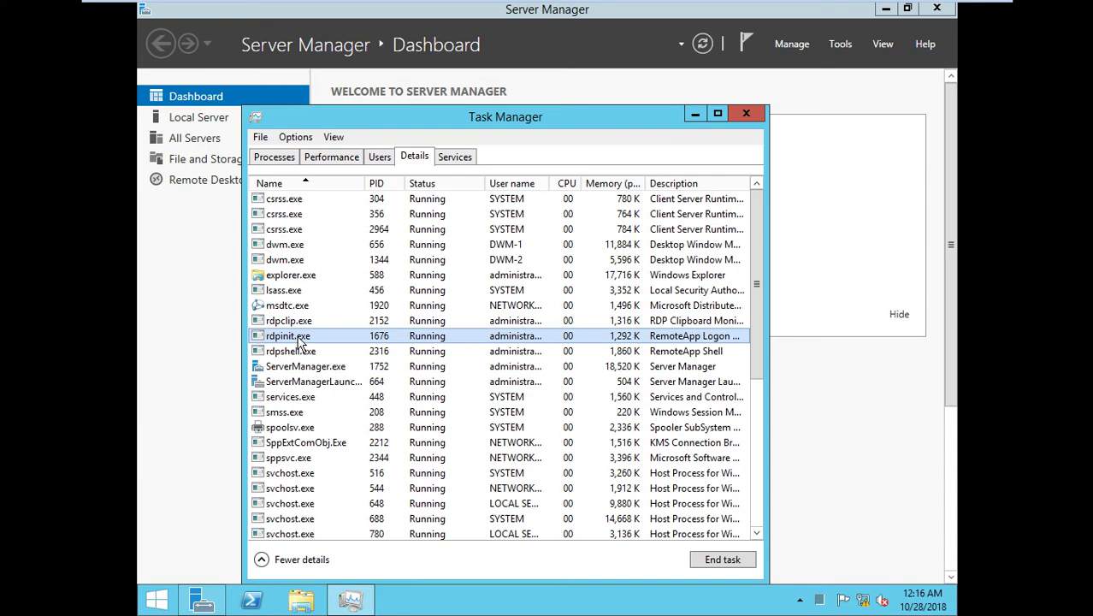
pyautogui.press('w')
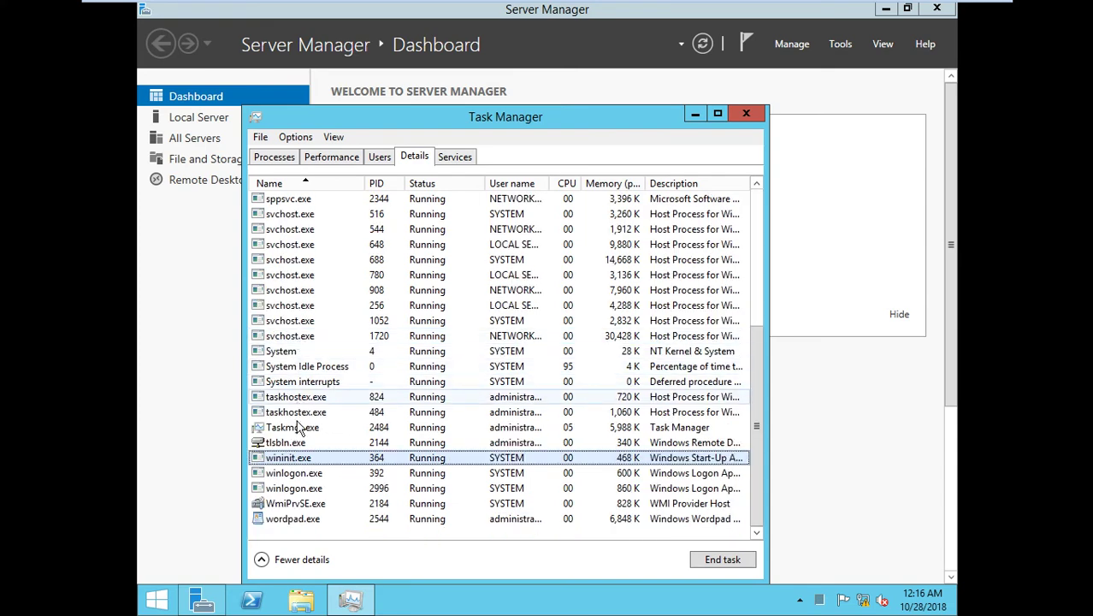
pyautogui.click(332, 475)
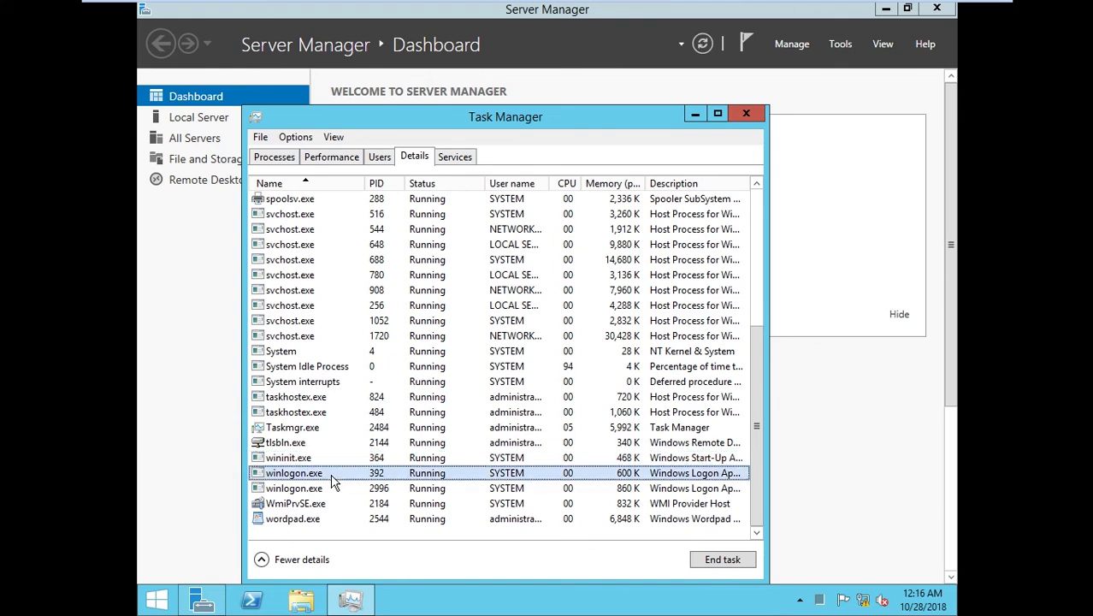
pyautogui.scroll(4, 338, 482)
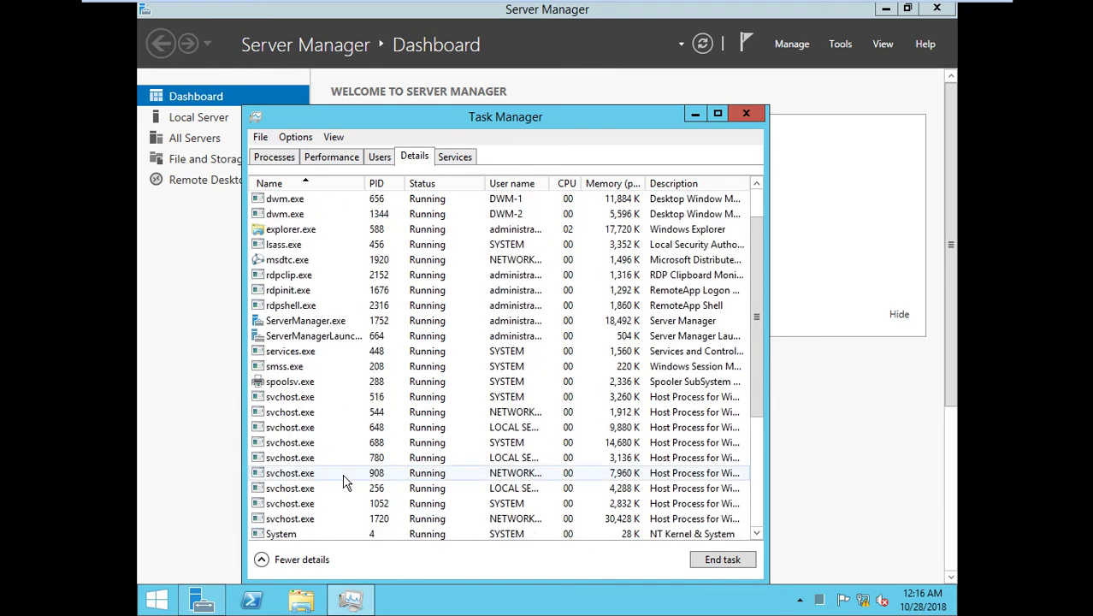
pyautogui.press('m')
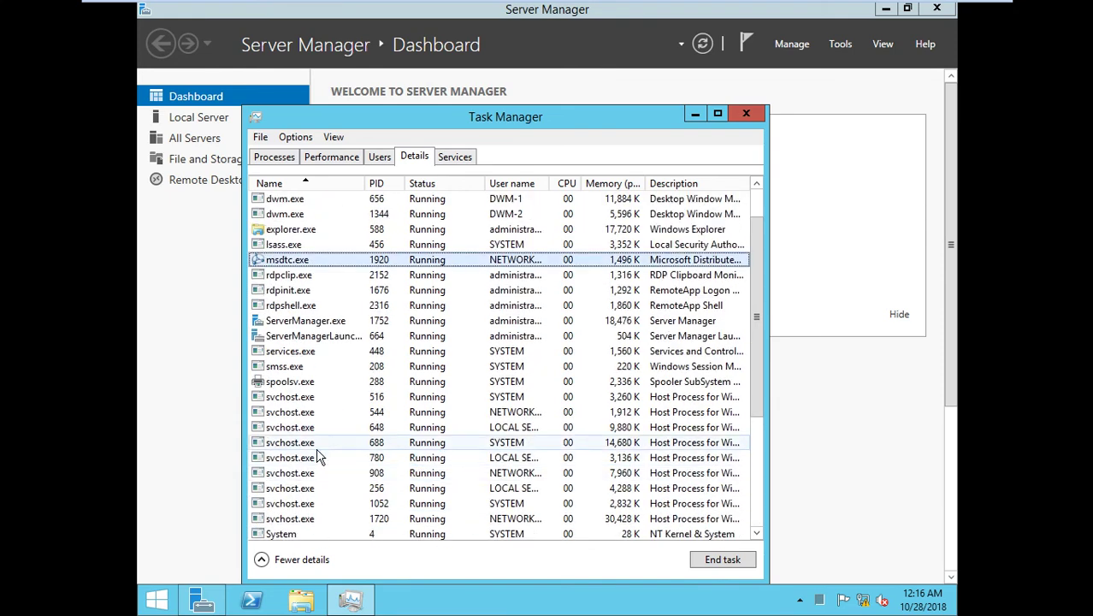
pyautogui.scroll(1, 369, 283)
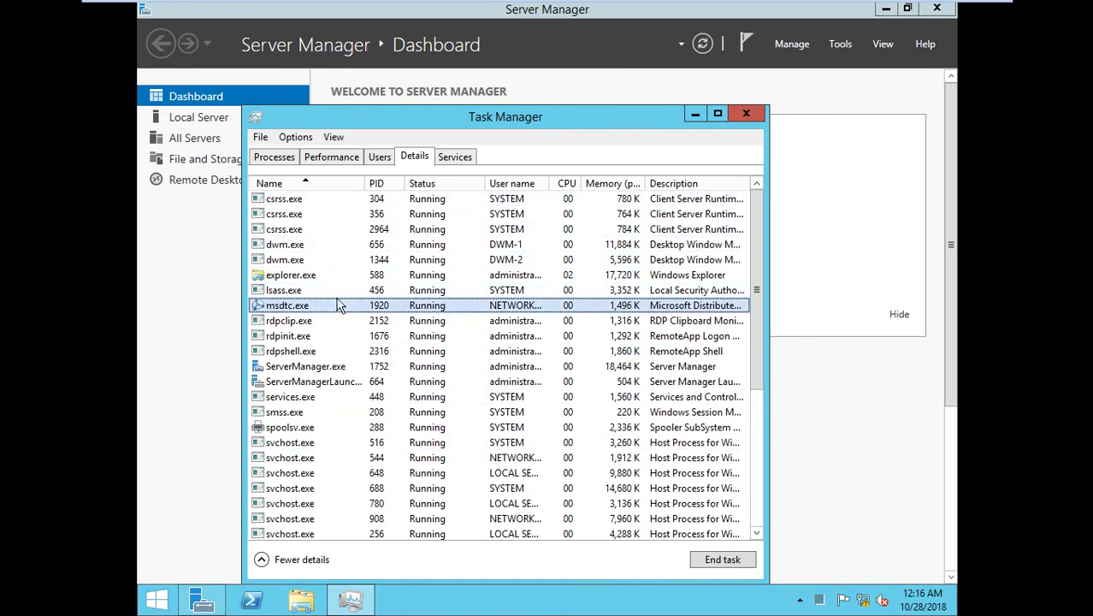
pyautogui.click(381, 162)
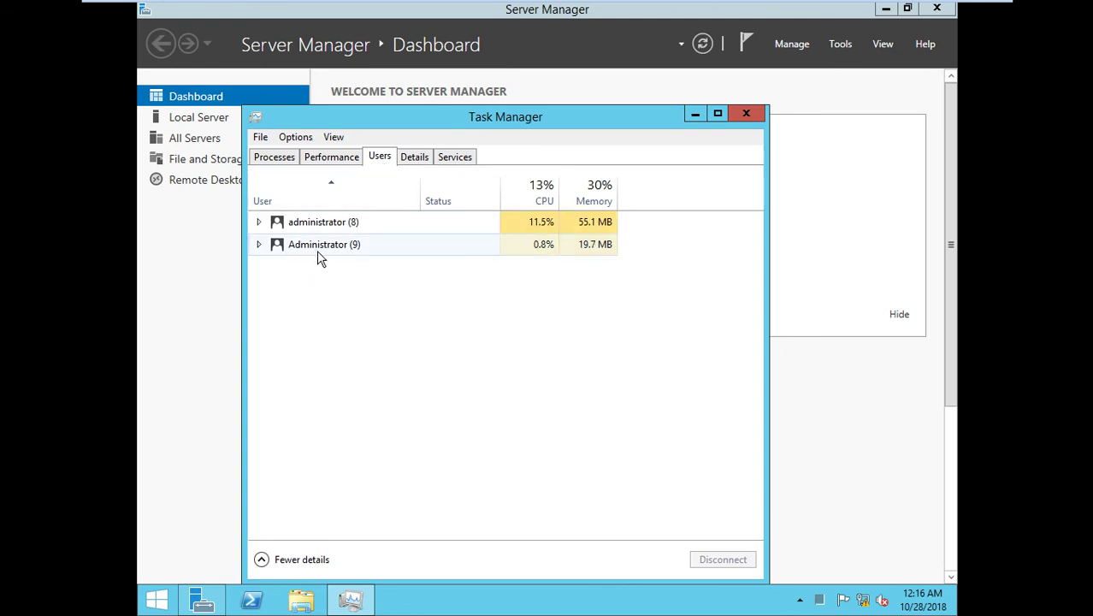
pyautogui.click(259, 246)
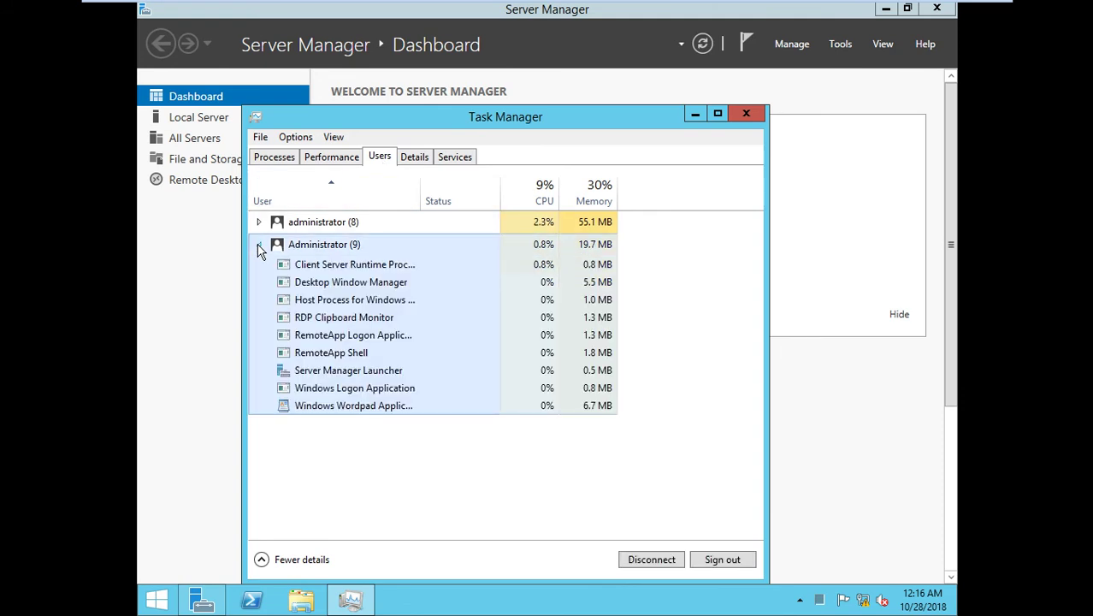
pyautogui.click(370, 409)
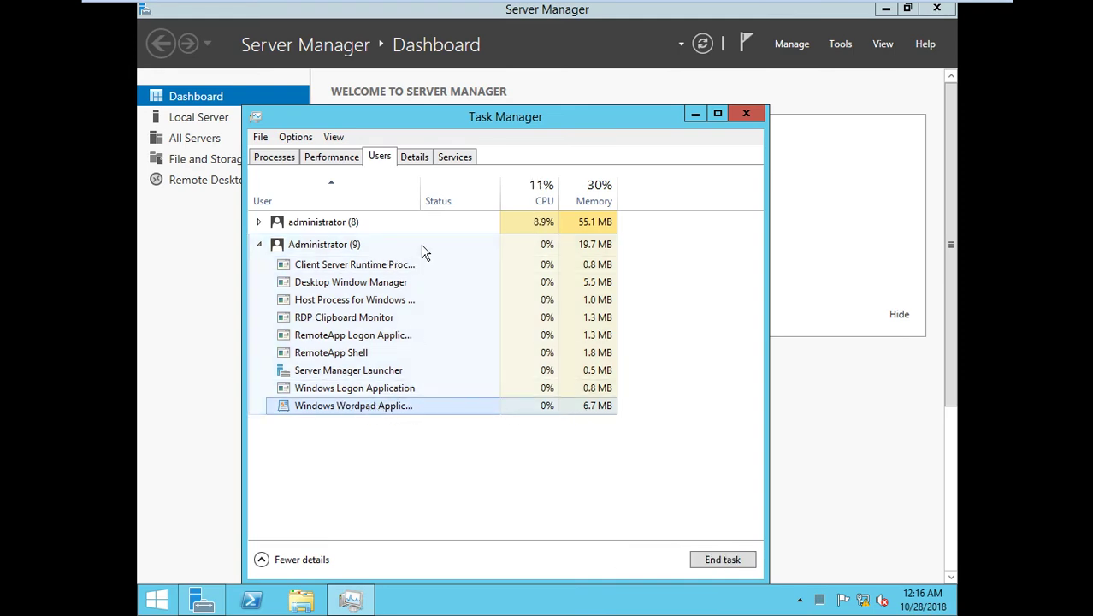
pyautogui.click(417, 163)
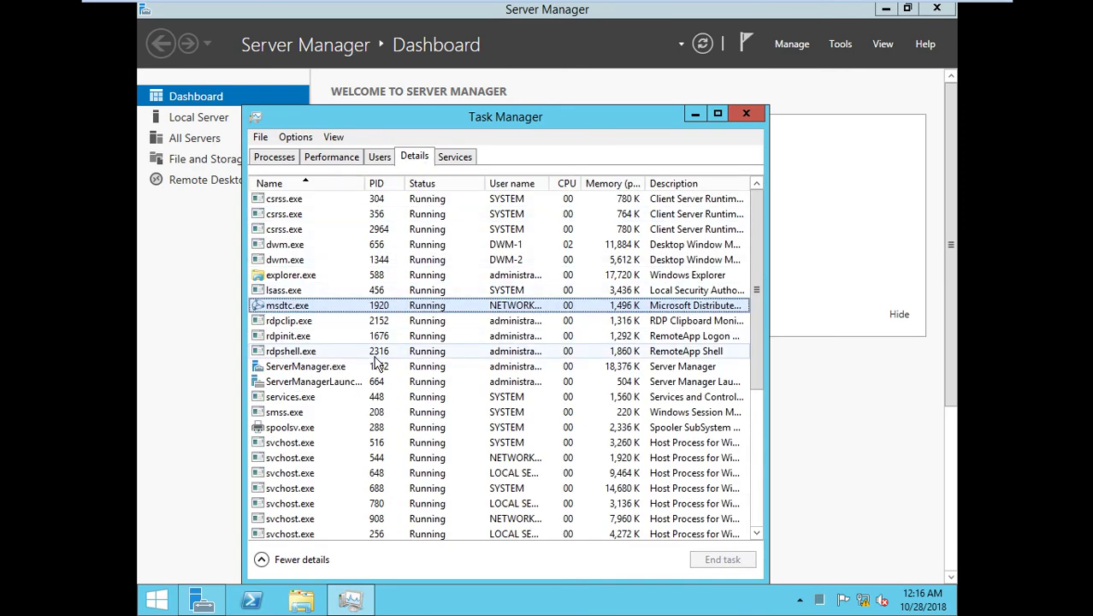
pyautogui.press('w')
pyautogui.press('w')
pyautogui.press('w')
pyautogui.press('w')
pyautogui.press('w')
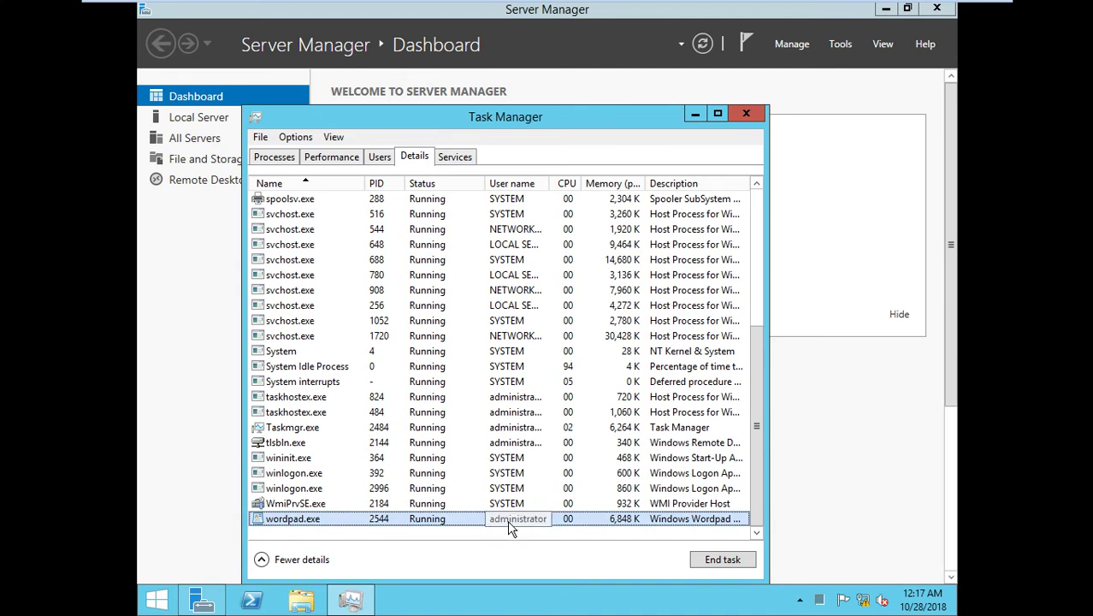
pyautogui.moveTo(641, 4)
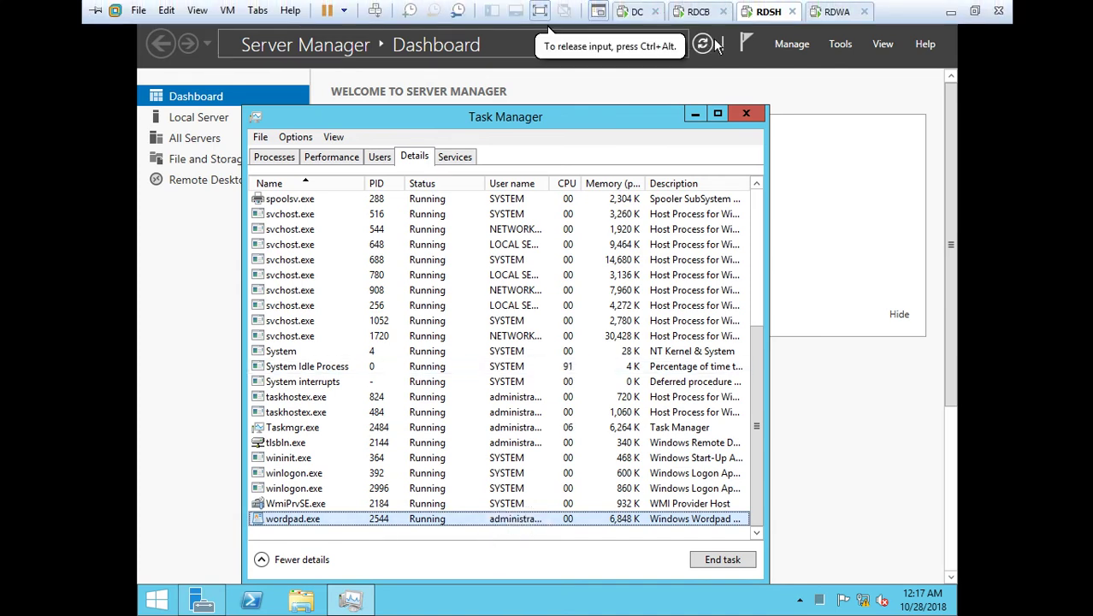
# On the DC, run dsa.msc and display the abc.com Users container.
pyautogui.click(643, 12)
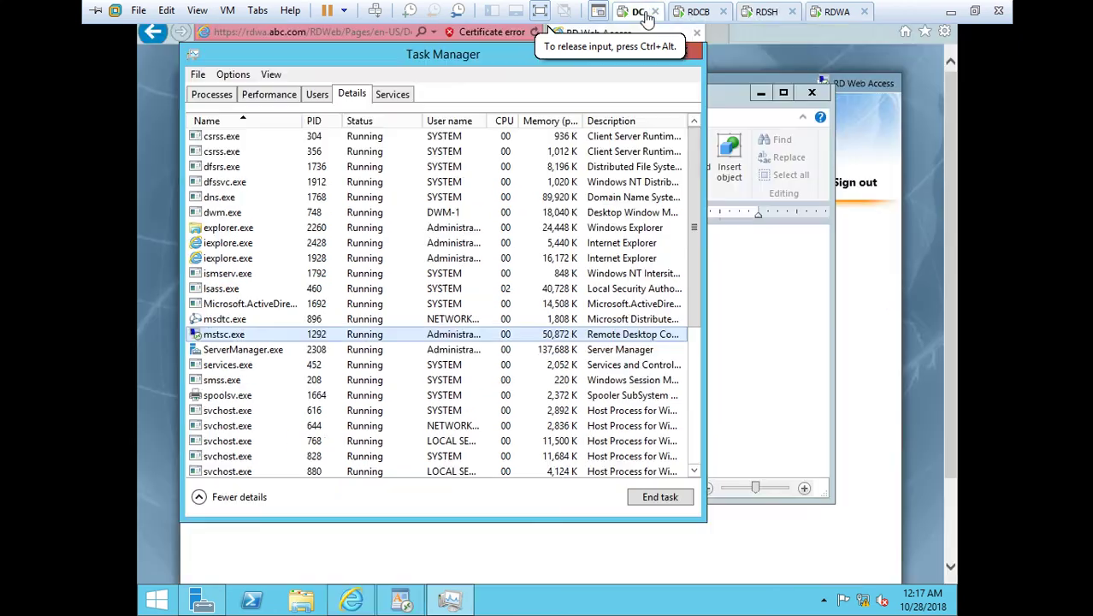
pyautogui.press('super+r')
pyautogui.write('ds')
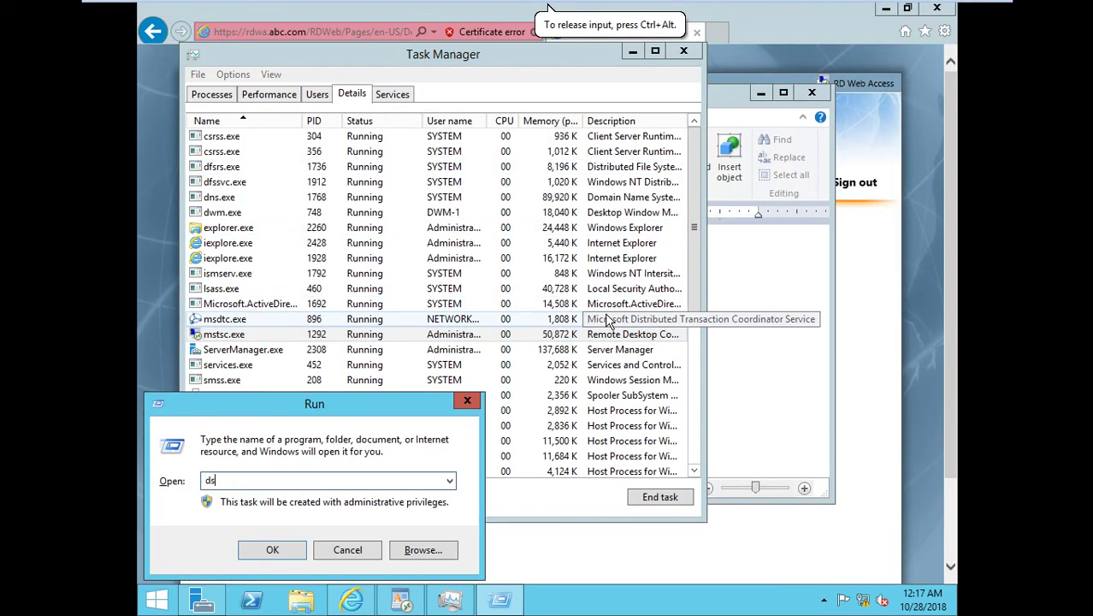
pyautogui.write('a.msc')
pyautogui.press('Return')
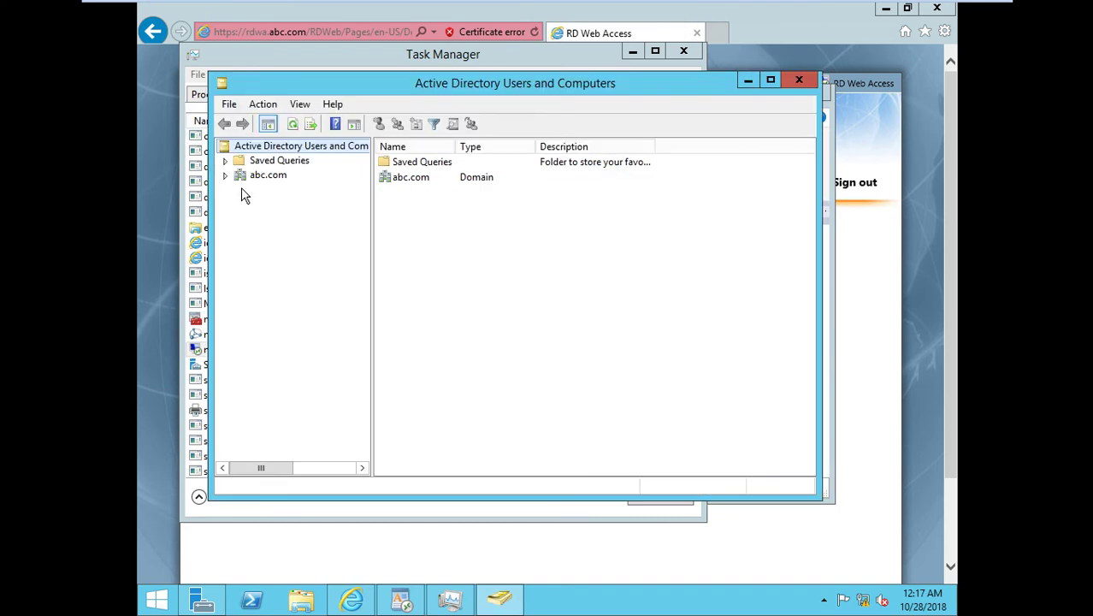
pyautogui.click(225, 174)
pyautogui.click(276, 262)
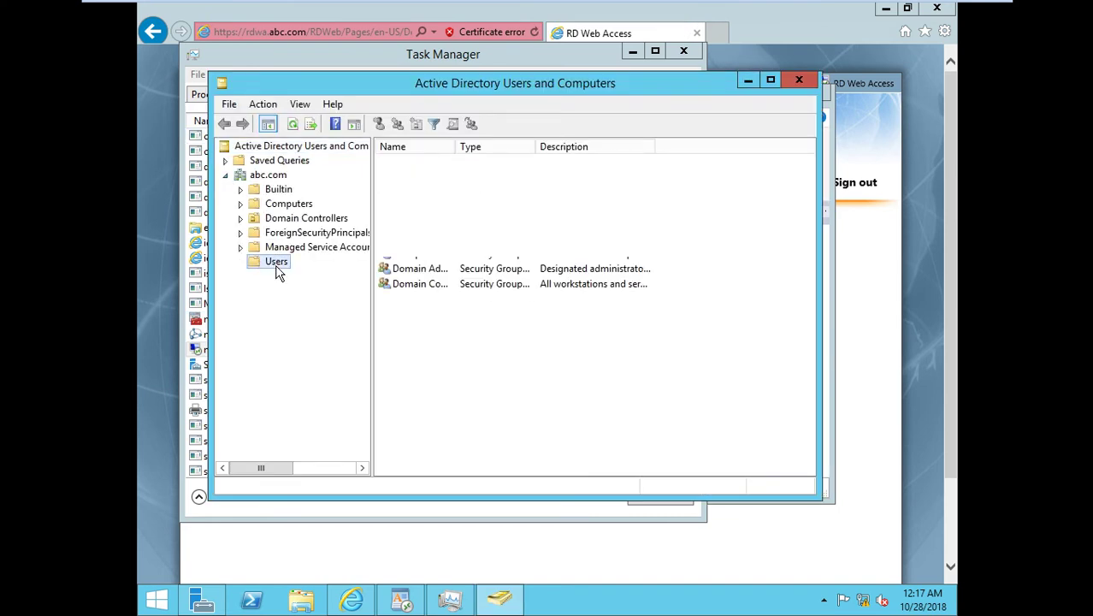
pyautogui.rightClick(715, 257)
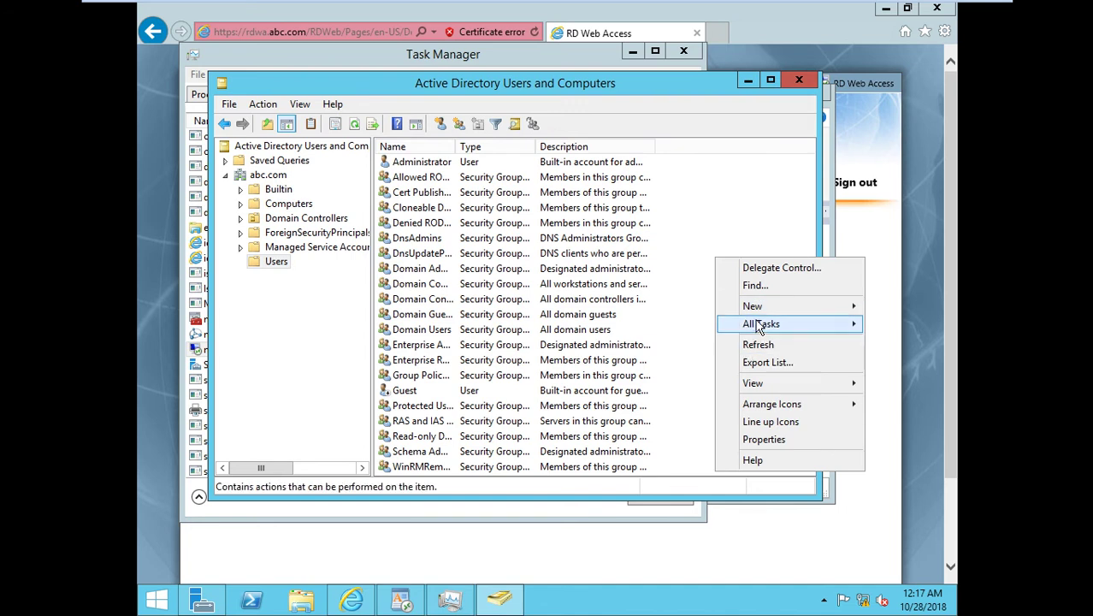
# Start a new user in Users with logon name u1.
pyautogui.moveTo(753, 307)
pyautogui.click(568, 447)
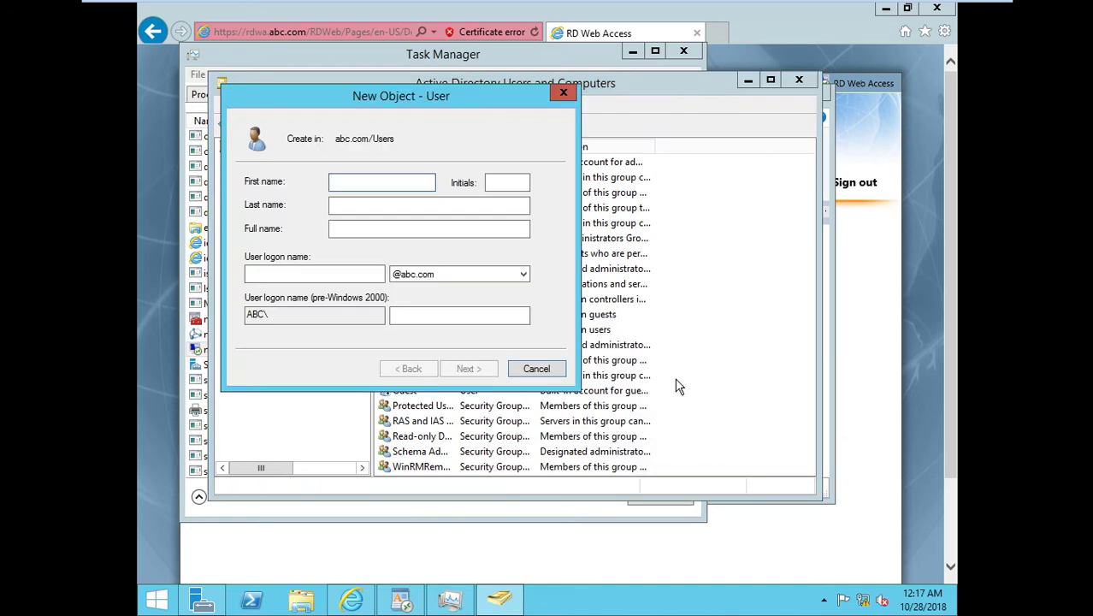
pyautogui.press('Tab')
pyautogui.press('Tab')
pyautogui.press('Tab')
pyautogui.press('Tab')
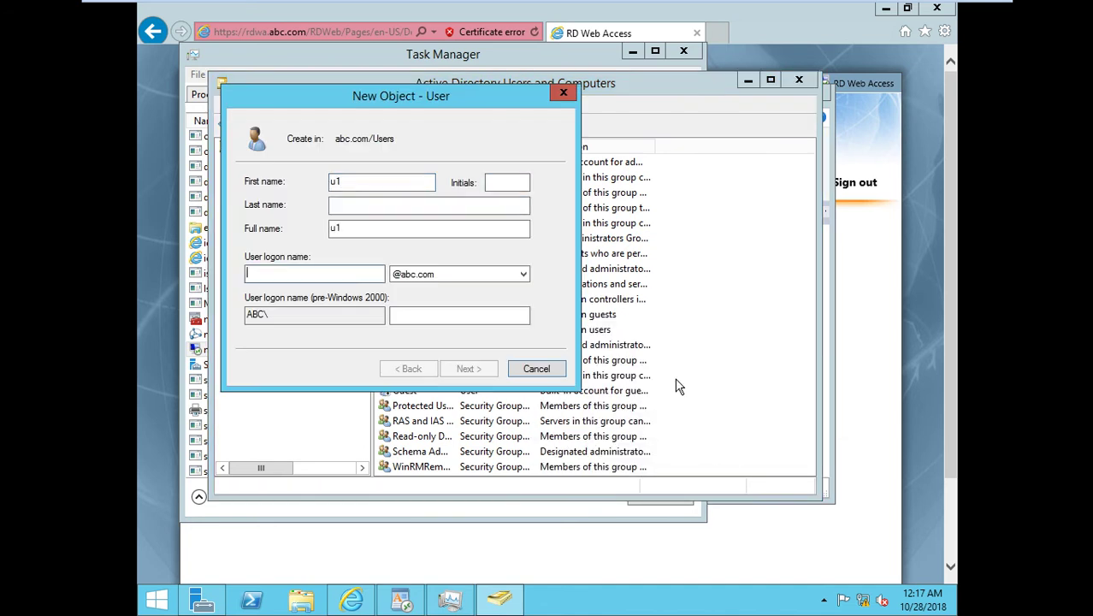
pyautogui.hotkey('shift', 'Tab')
pyautogui.write('u1')
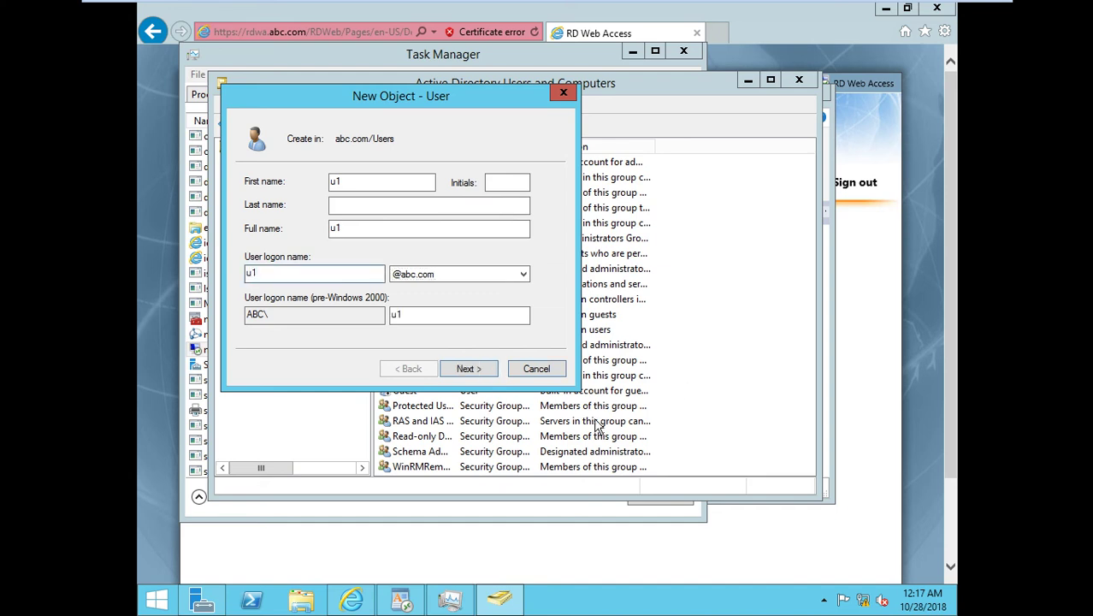
pyautogui.click(471, 376)
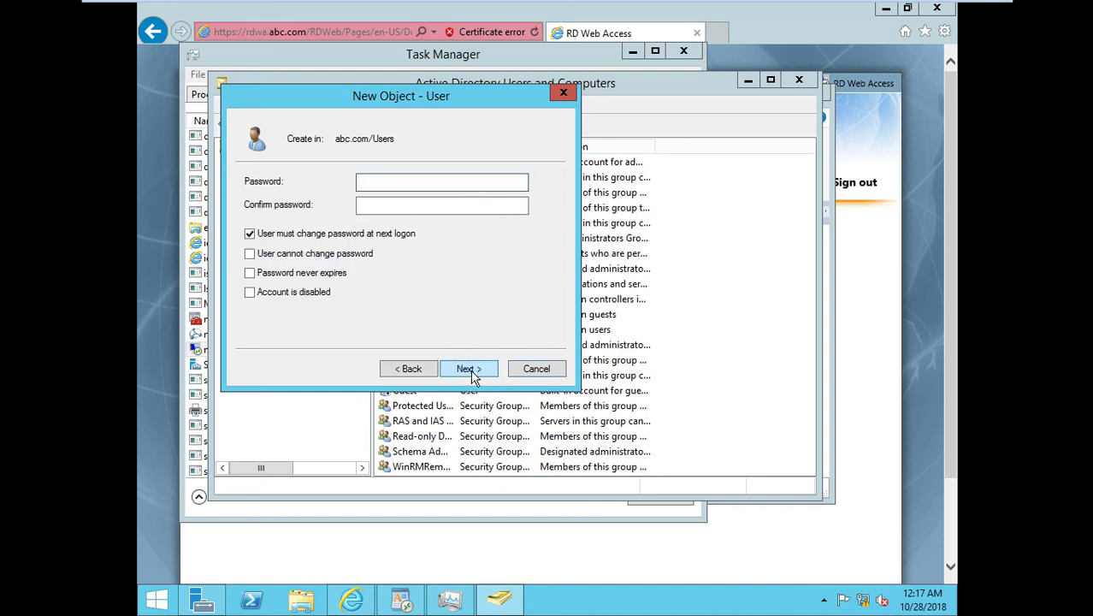
# Set u1's password, unchangeable and never expiring with no forced change, then finish.
pyautogui.write('Pa$$w0rd')
pyautogui.press('Tab')
pyautogui.write('Pa$$w0')
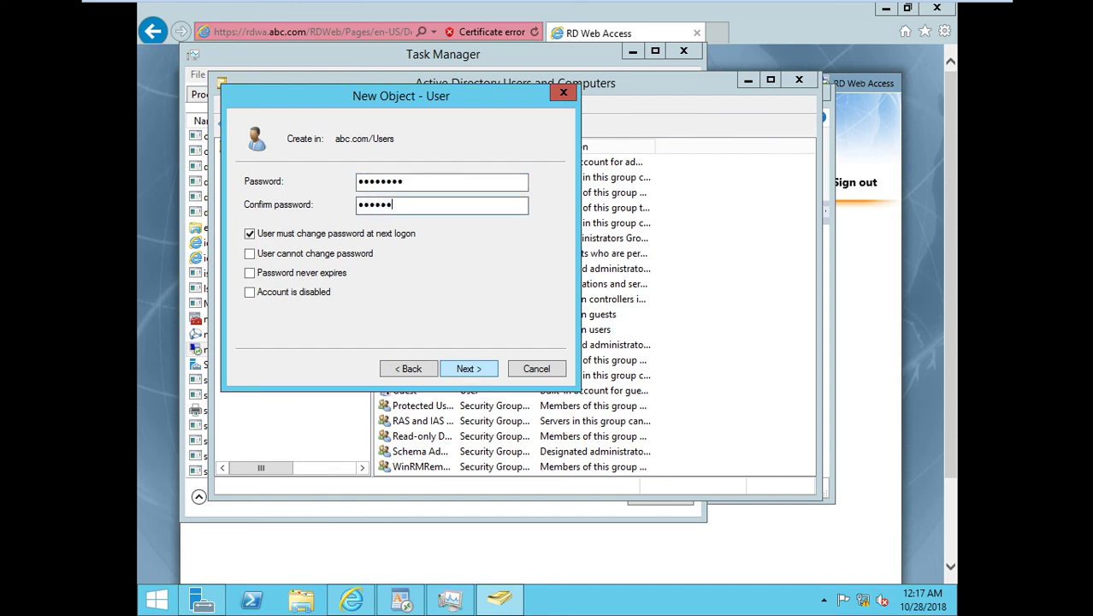
pyautogui.write('rd')
pyautogui.click(322, 237)
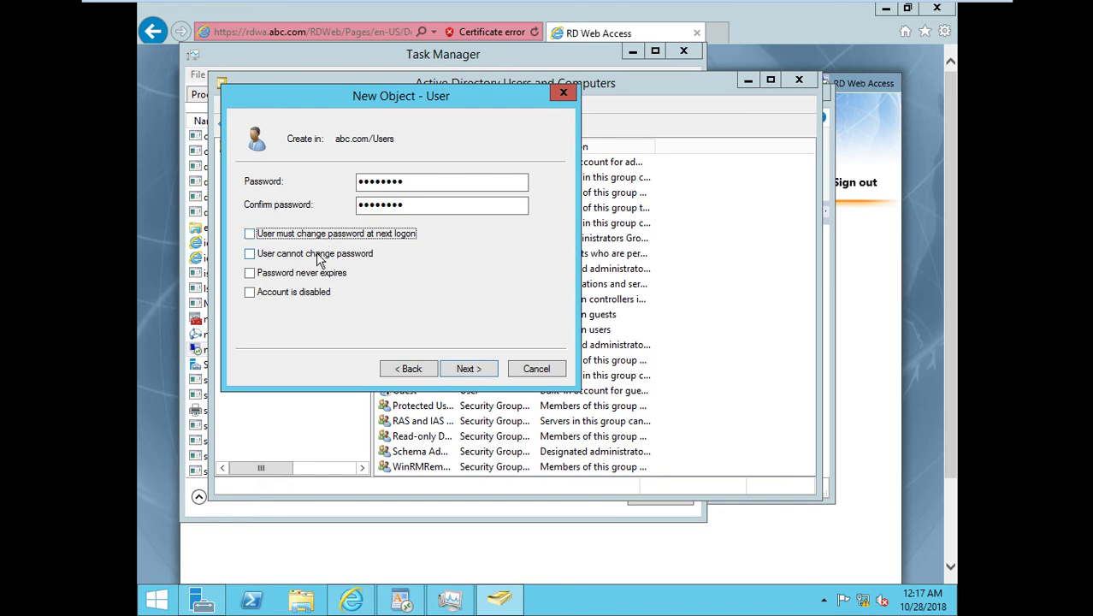
pyautogui.click(319, 255)
pyautogui.click(324, 273)
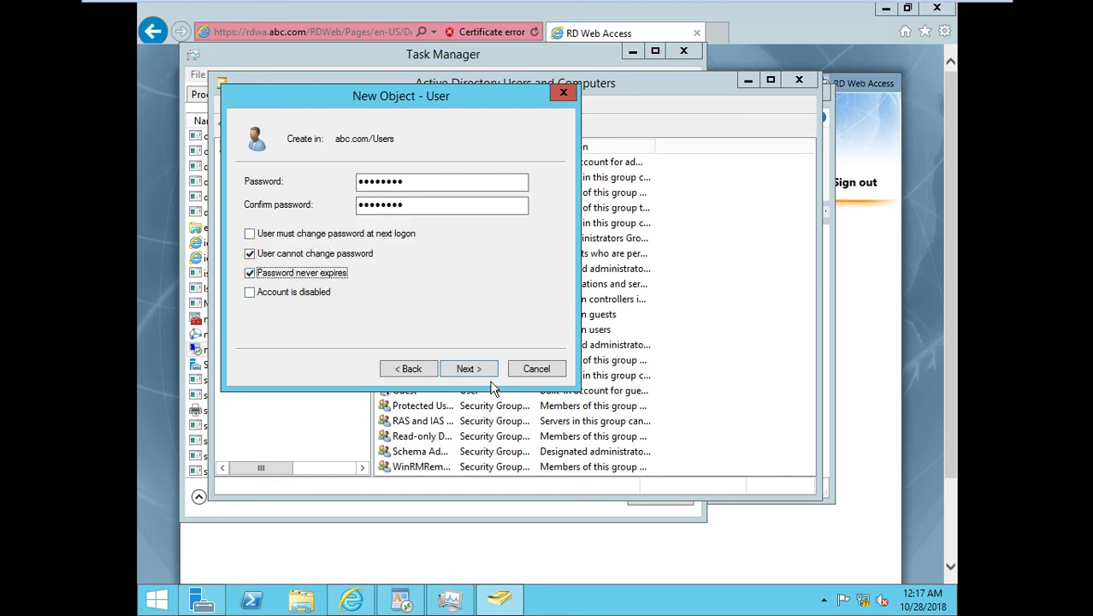
pyautogui.click(477, 373)
pyautogui.click(471, 370)
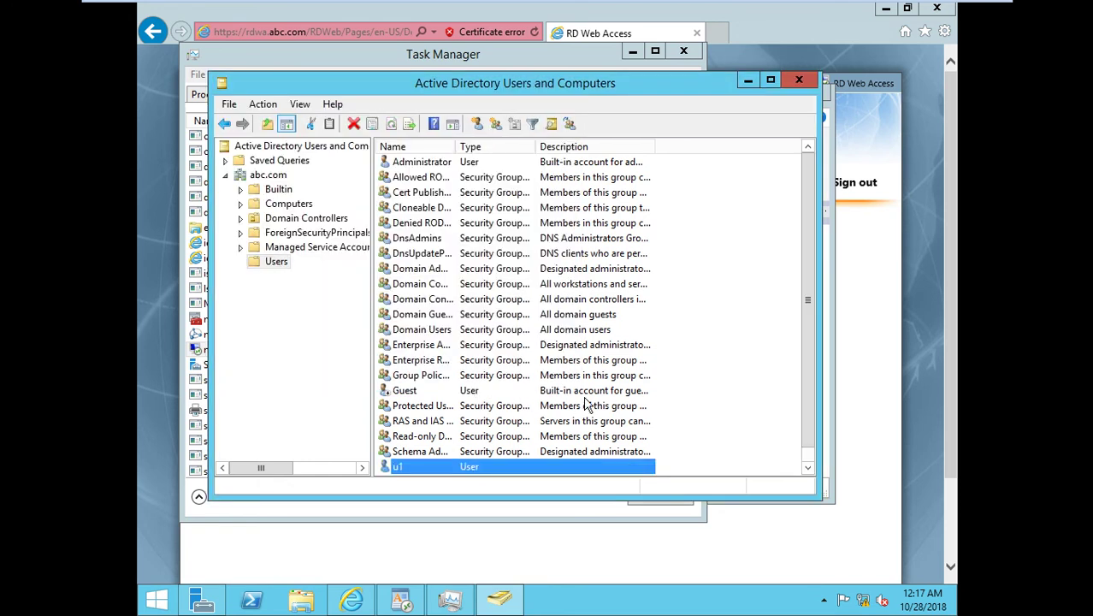
# Minimize ADUC, Task Manager and WordPad, then sign out of RD Web Access.
pyautogui.click(747, 80)
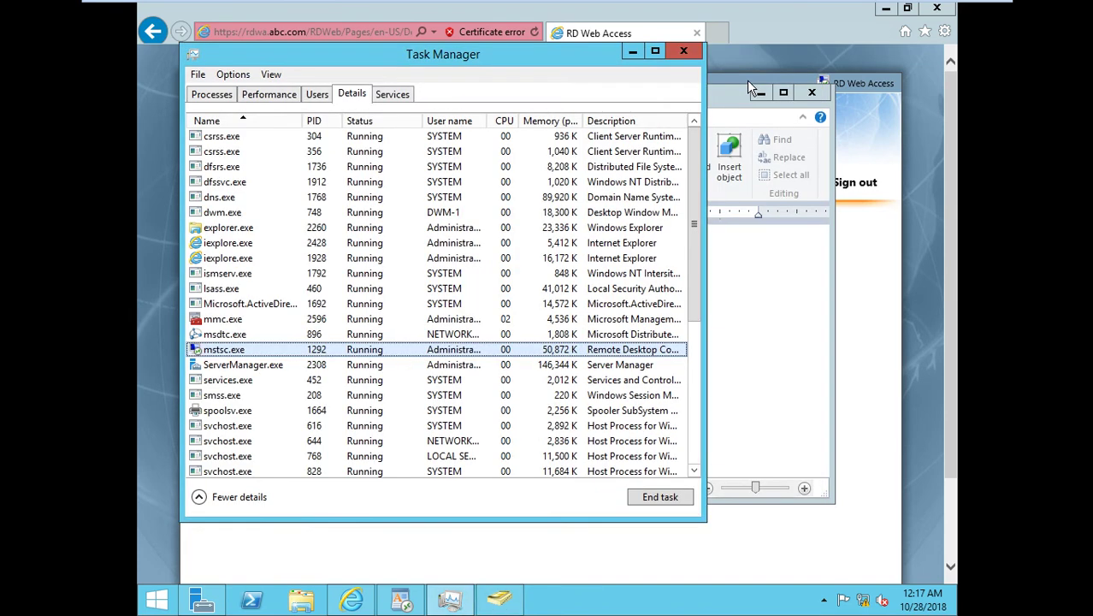
pyautogui.click(634, 53)
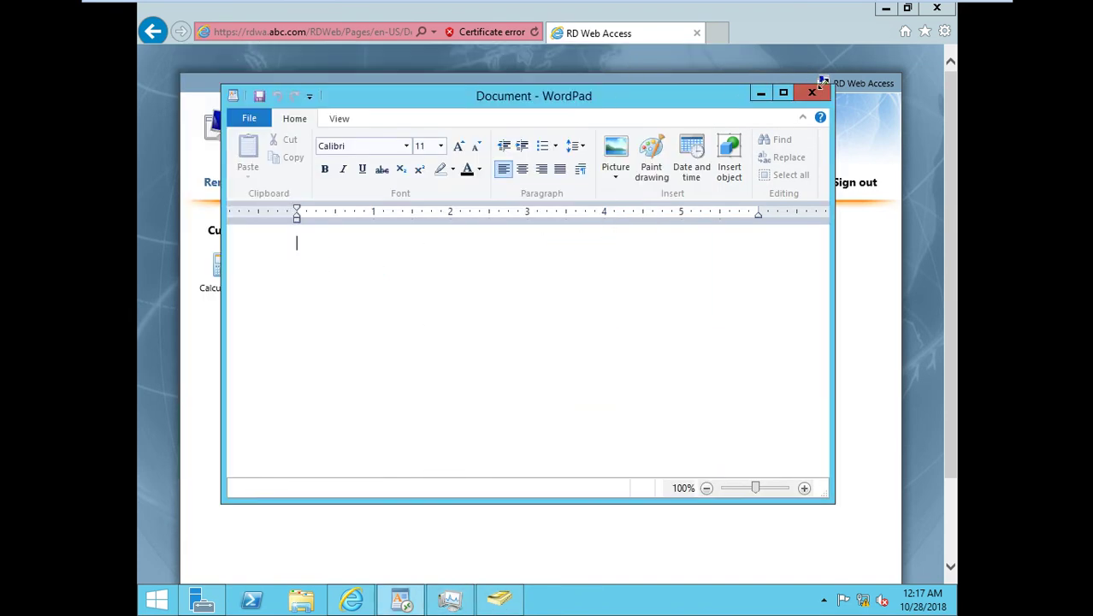
pyautogui.click(760, 93)
pyautogui.click(852, 190)
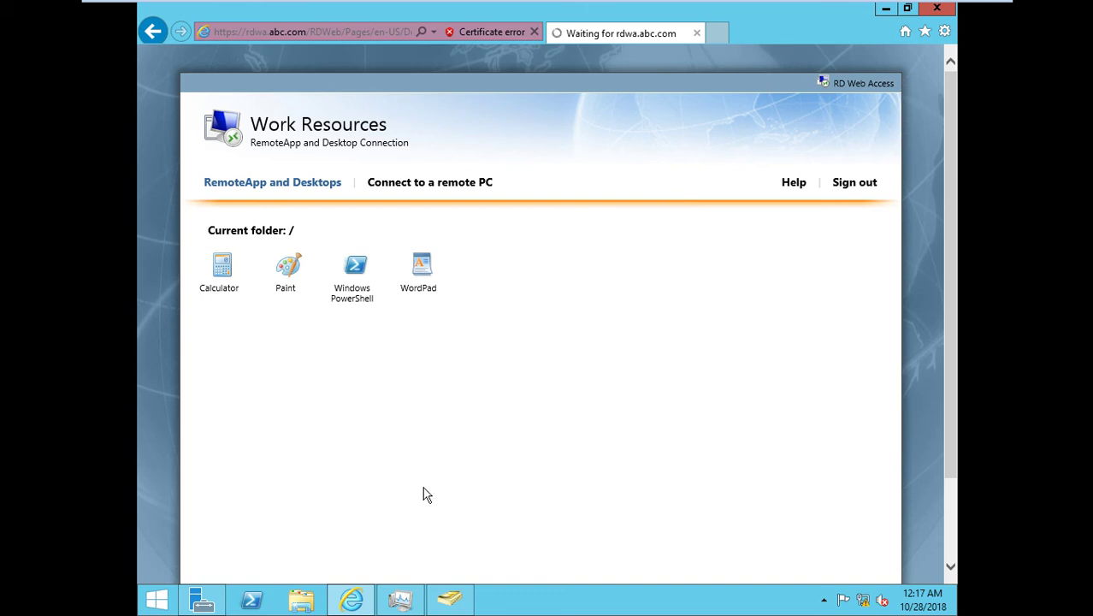
# Recheck Task Manager to confirm the remote desktop client process has ended.
pyautogui.click(446, 605)
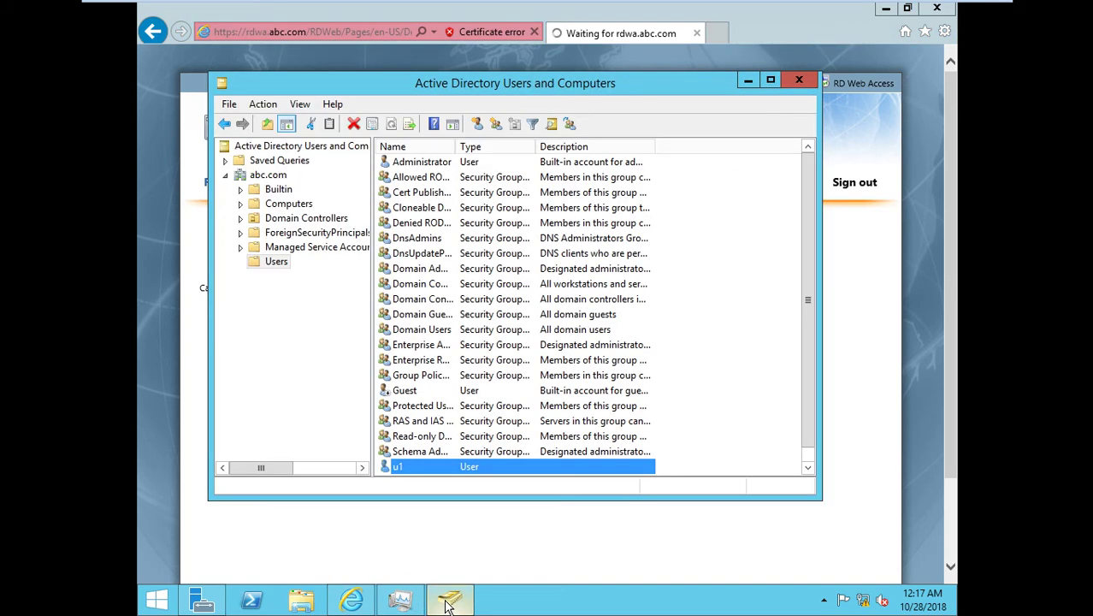
pyautogui.click(447, 604)
pyautogui.click(395, 603)
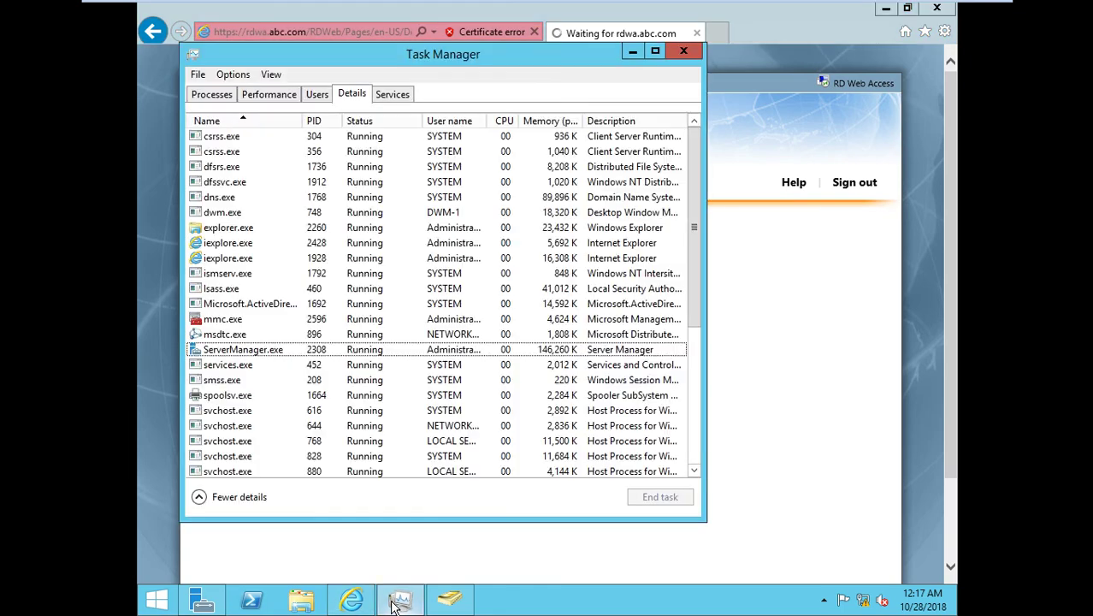
pyautogui.click(397, 603)
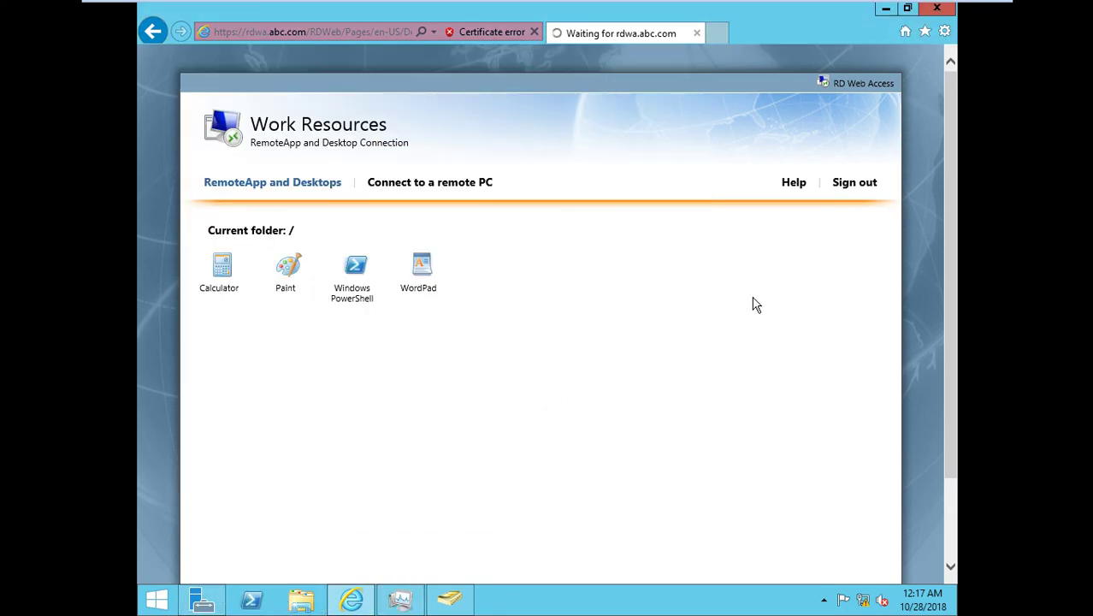
# Check the hidden notification-area icons, restore the browser, and close the PowerShell window.
pyautogui.click(881, 9)
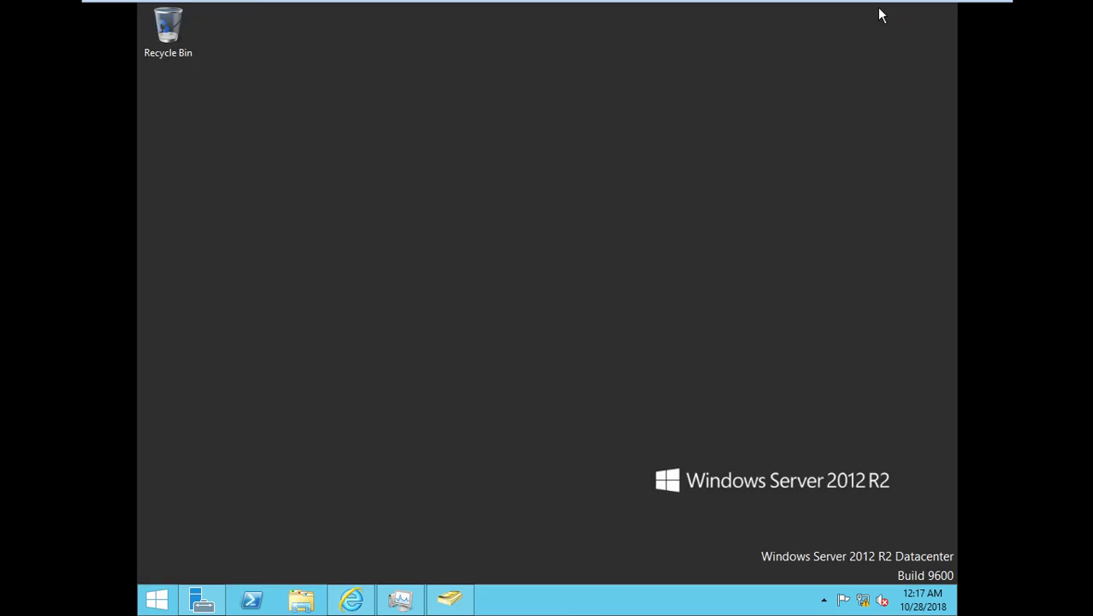
pyautogui.click(824, 600)
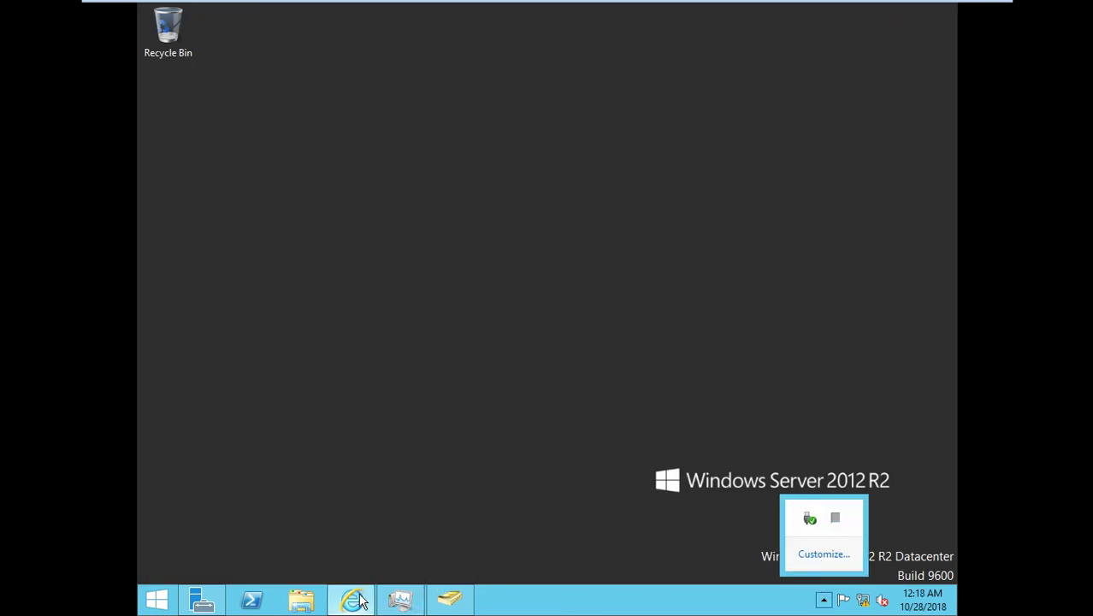
pyautogui.click(354, 599)
pyautogui.click(246, 598)
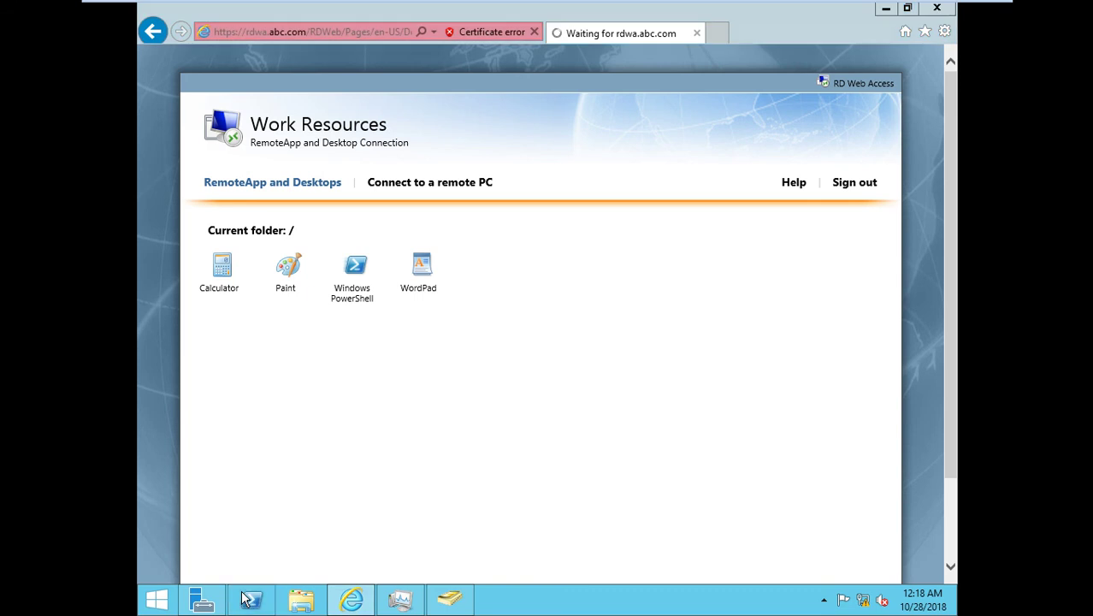
pyautogui.click(813, 9)
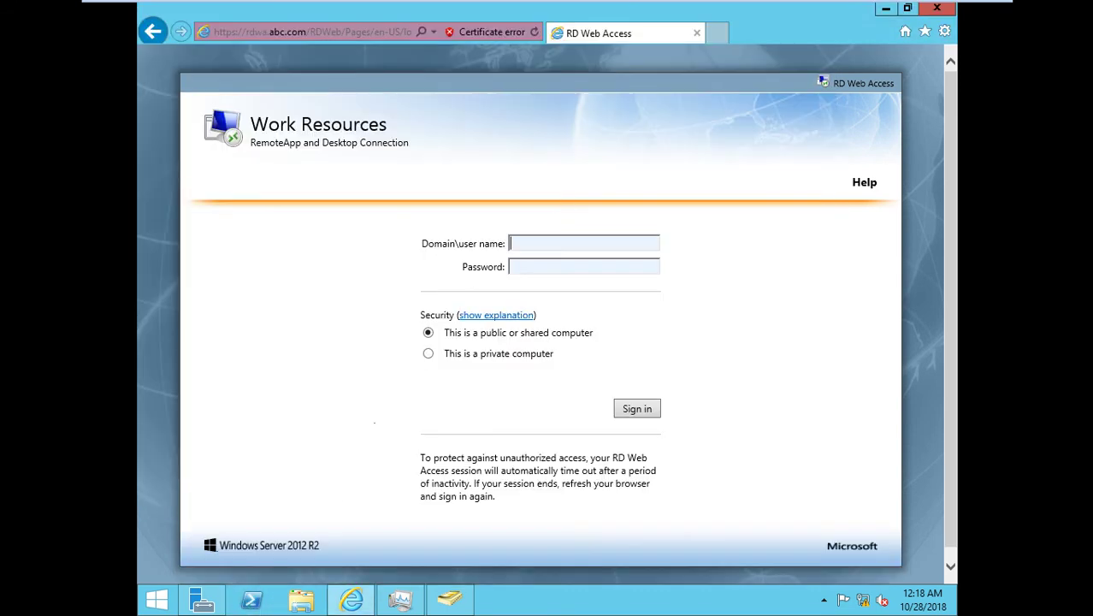
# Sign in as administrator, sign out, sign back in as the new domain user, and launch Calculator.
pyautogui.click(588, 248)
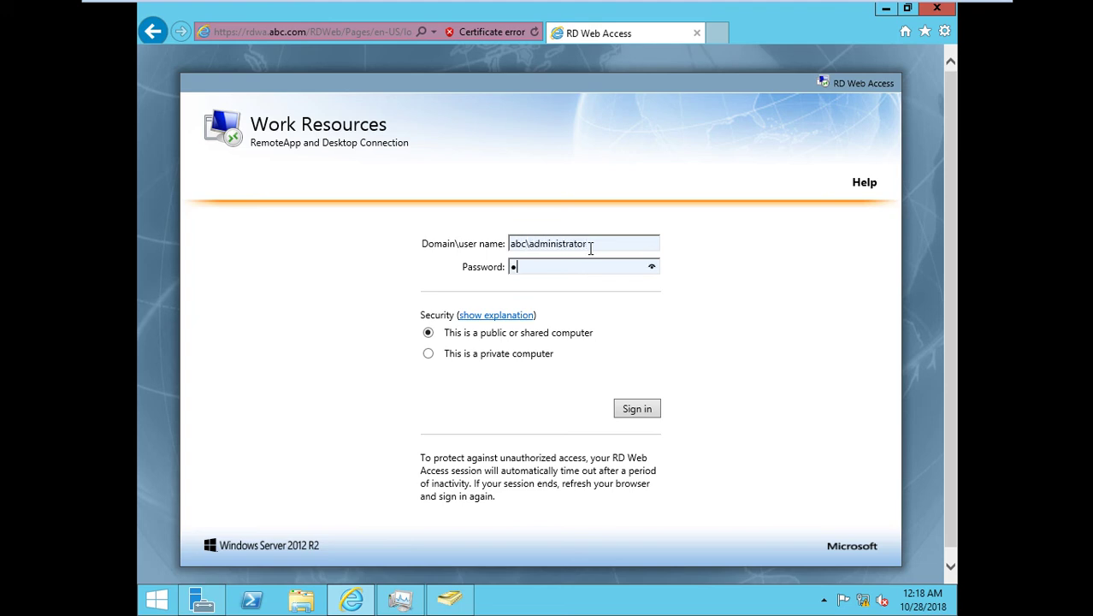
pyautogui.press('Return')
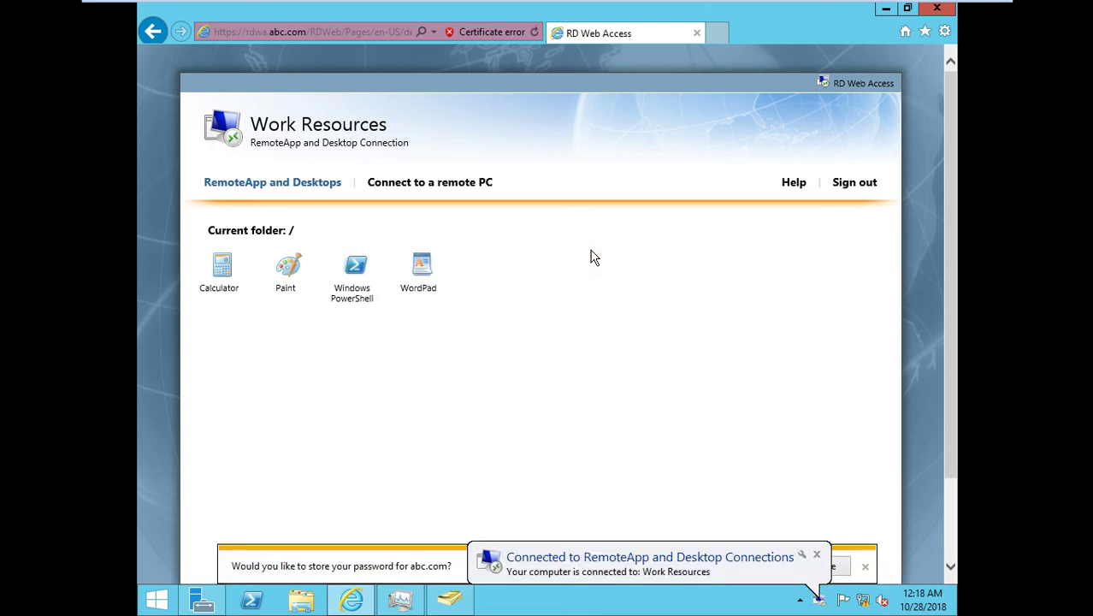
pyautogui.click(848, 184)
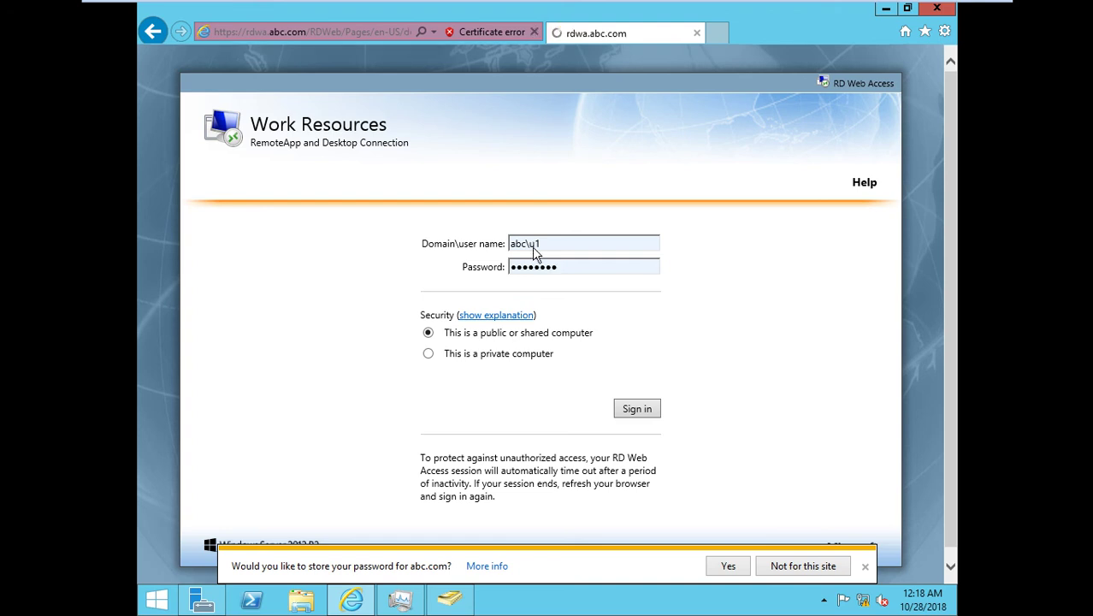
pyautogui.click(222, 267)
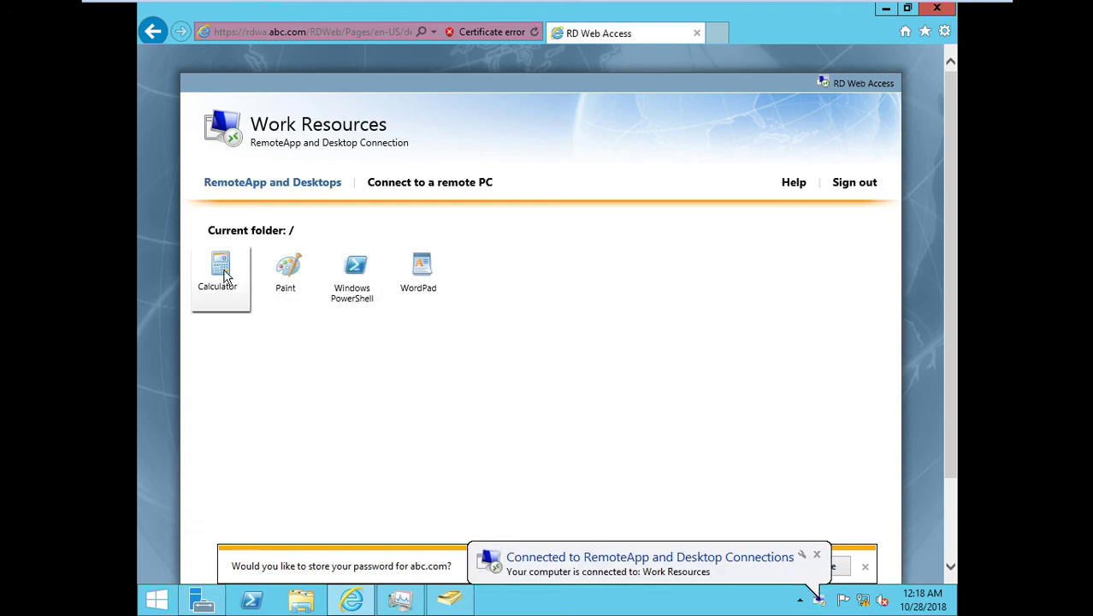
# Run the Calculator RemoteApp, decline saving the password, move Calculator aside, and switch to RDSH.
pyautogui.click(530, 397)
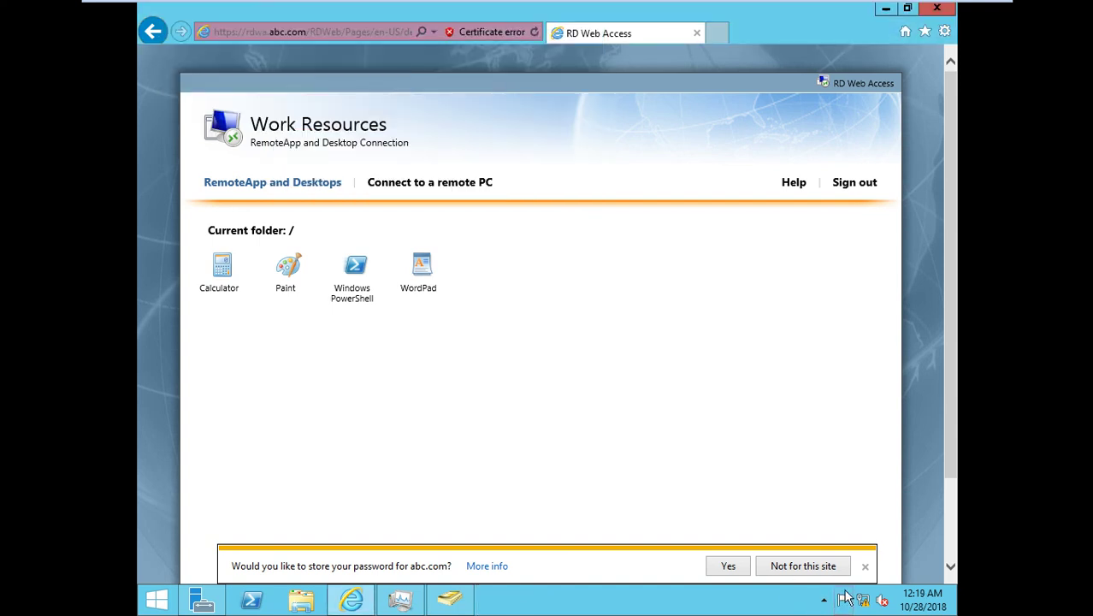
pyautogui.click(864, 566)
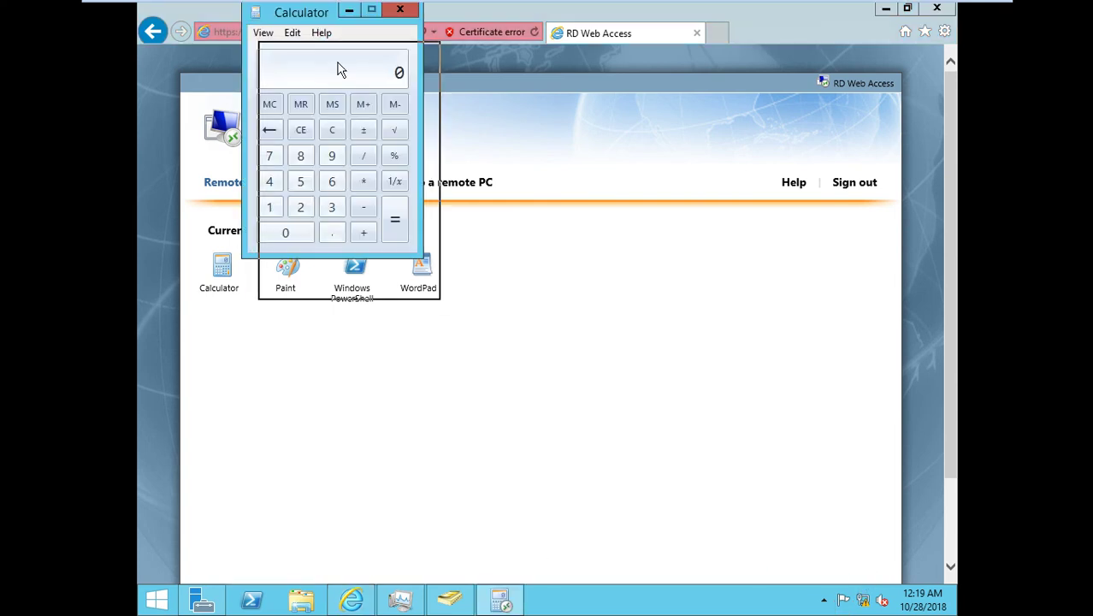
pyautogui.moveTo(323, 19); pyautogui.dragTo(362, 109)
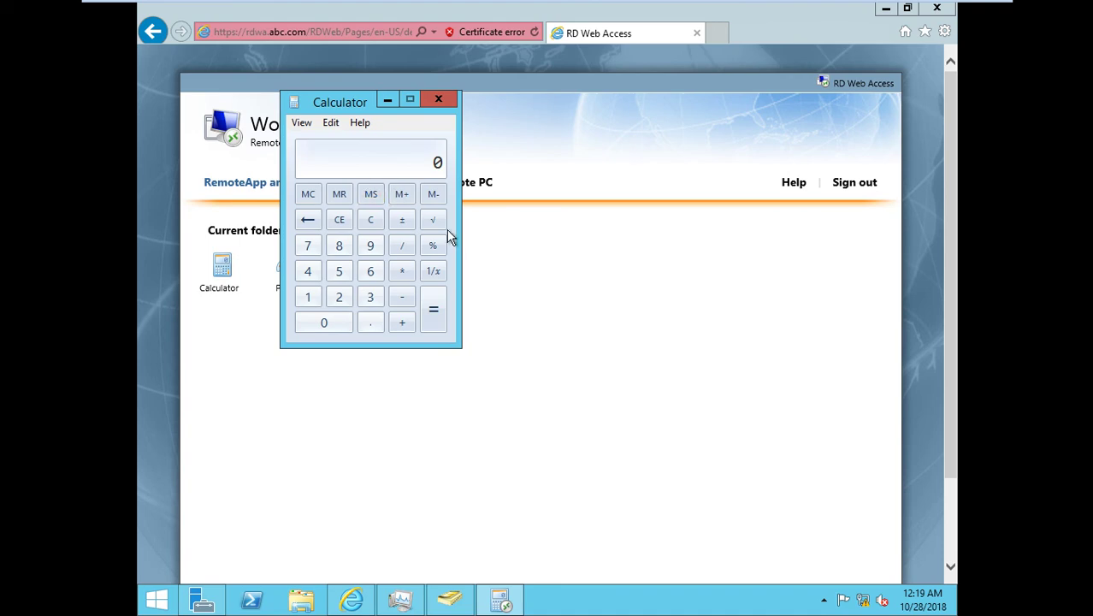
pyautogui.moveTo(697, 4)
pyautogui.click(761, 12)
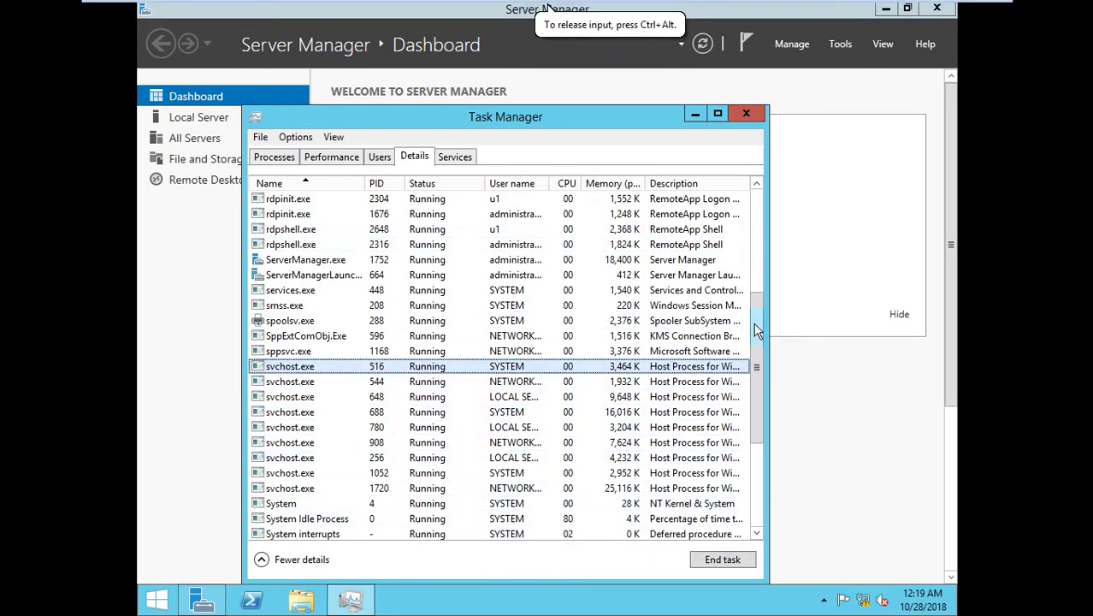
# Find calc.exe under the domain user in Task Manager's Details list, then switch back to the DC.
pyautogui.moveTo(758, 325); pyautogui.dragTo(740, 438)
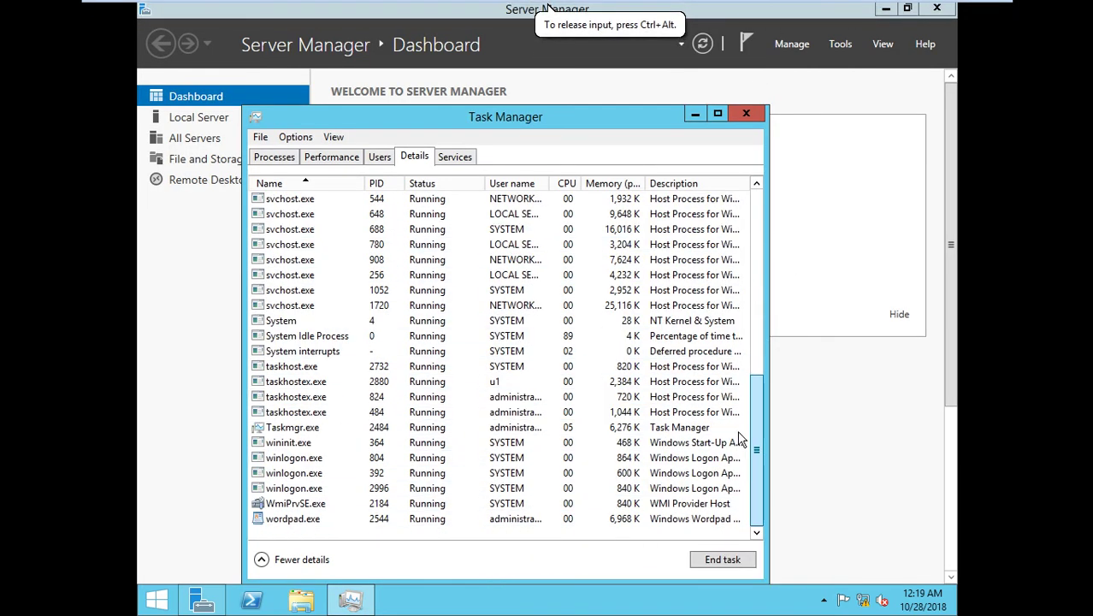
pyautogui.click(306, 430)
pyautogui.press('c')
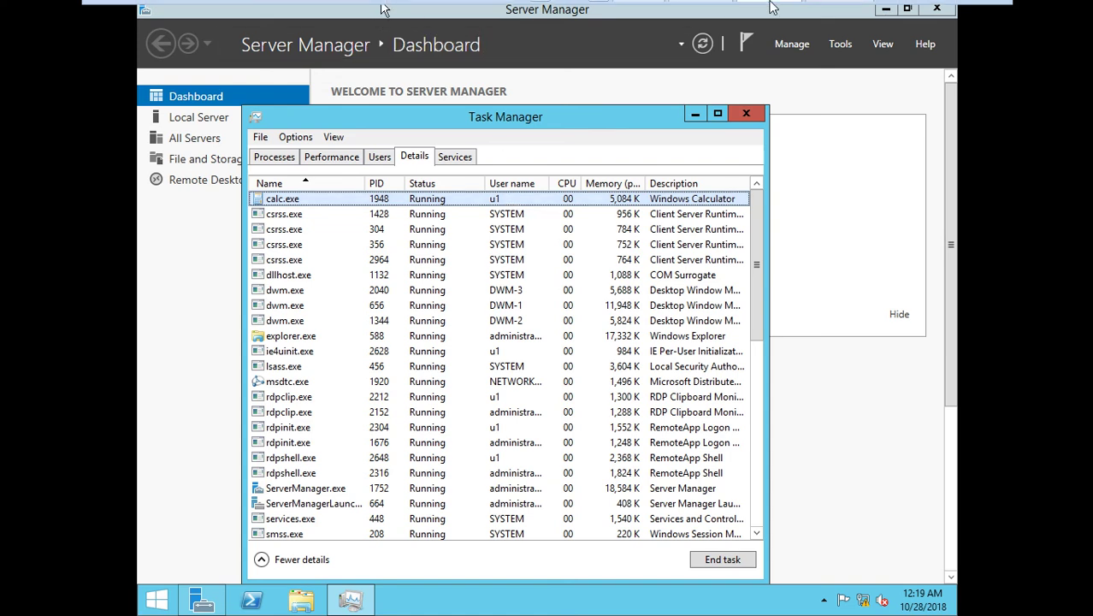
pyautogui.moveTo(752, 13)
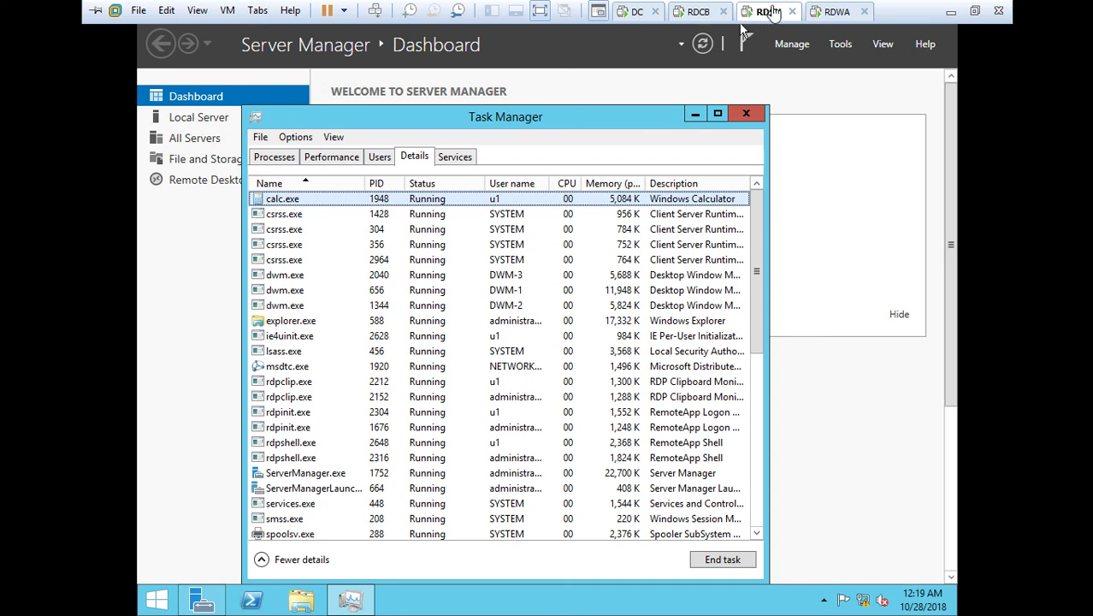
pyautogui.click(637, 11)
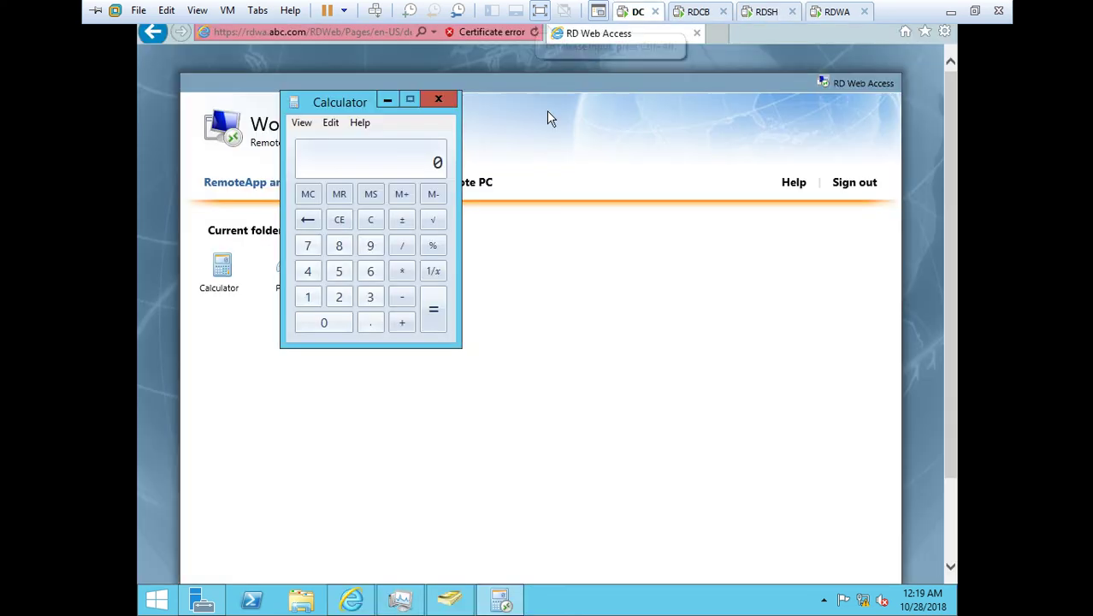
# Show the Remote Desktop Services Overview, select RDSH.abc.com, and view the RD Session Host options.
pyautogui.click(202, 599)
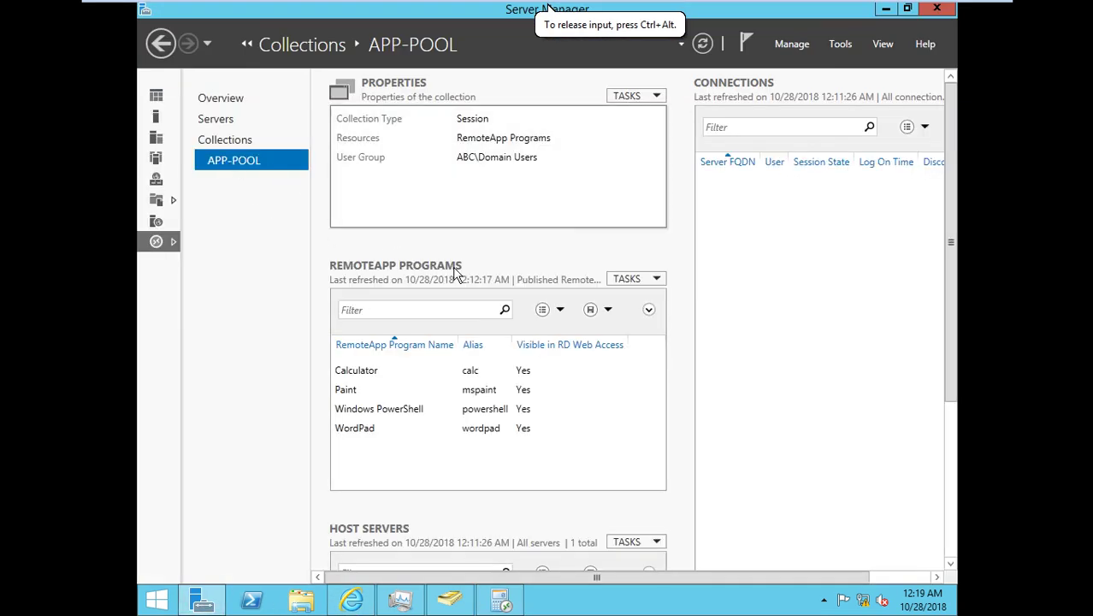
pyautogui.click(221, 121)
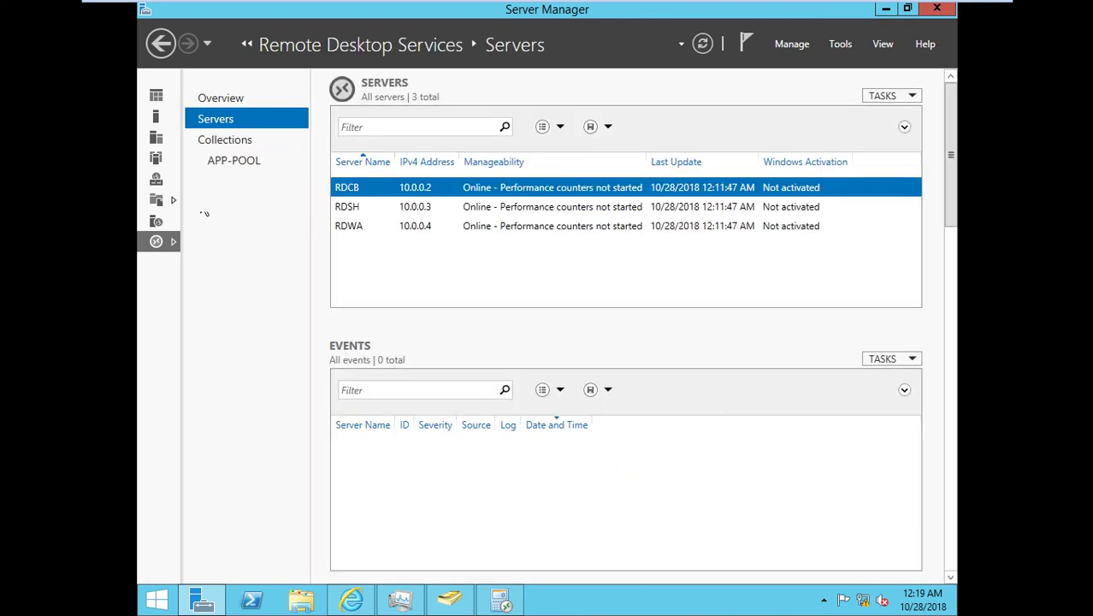
pyautogui.click(157, 241)
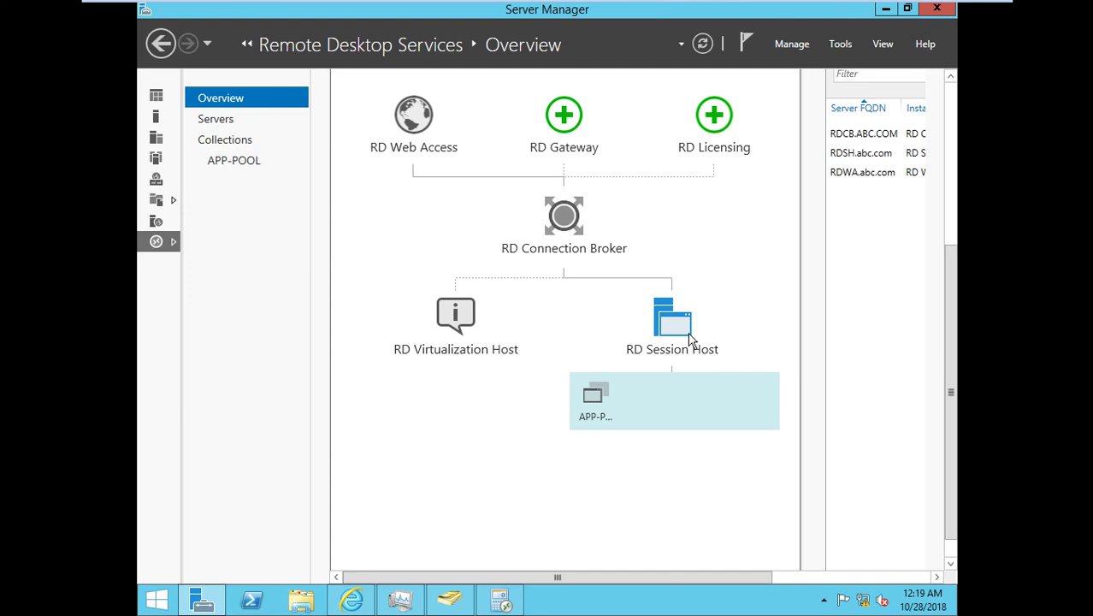
pyautogui.click(872, 155)
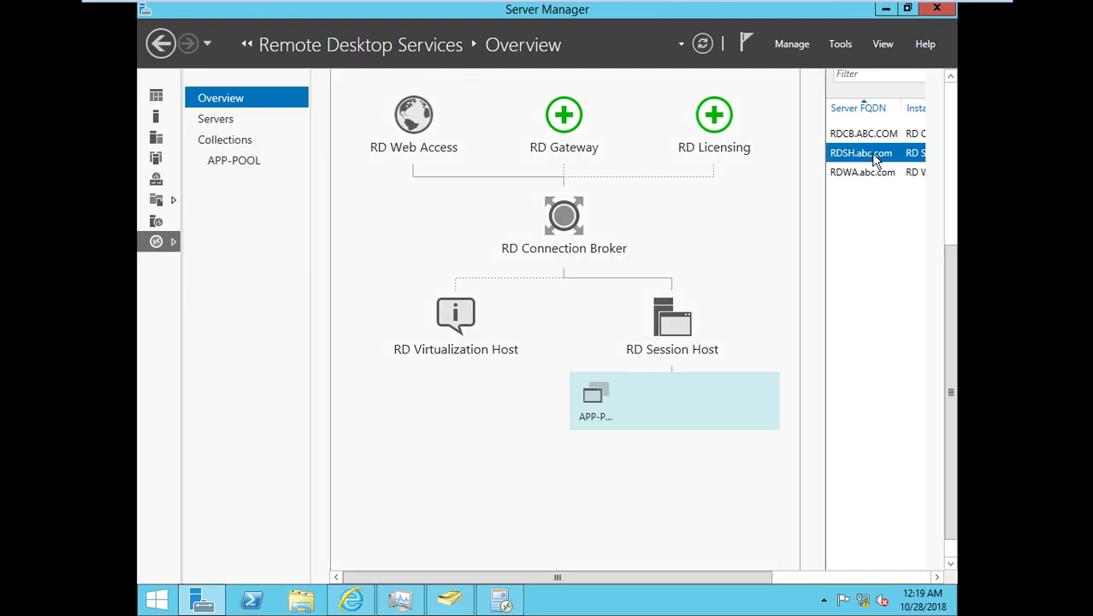
pyautogui.rightClick(683, 325)
pyautogui.click(643, 416)
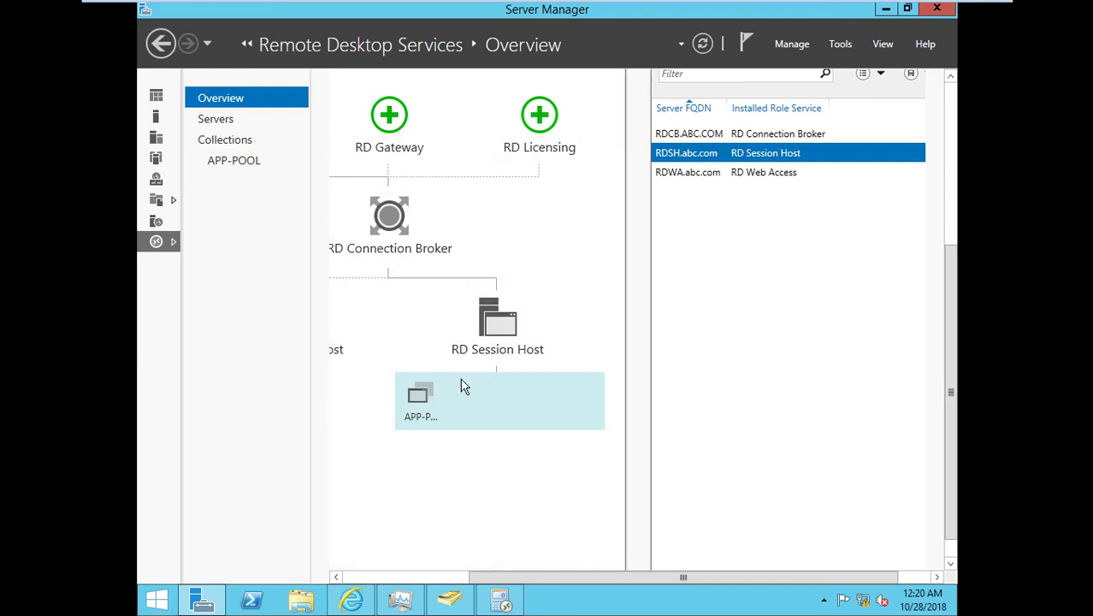
# Select RDSH under Servers, then open the APP-POOL collection and select RDSH among its host servers.
pyautogui.click(214, 120)
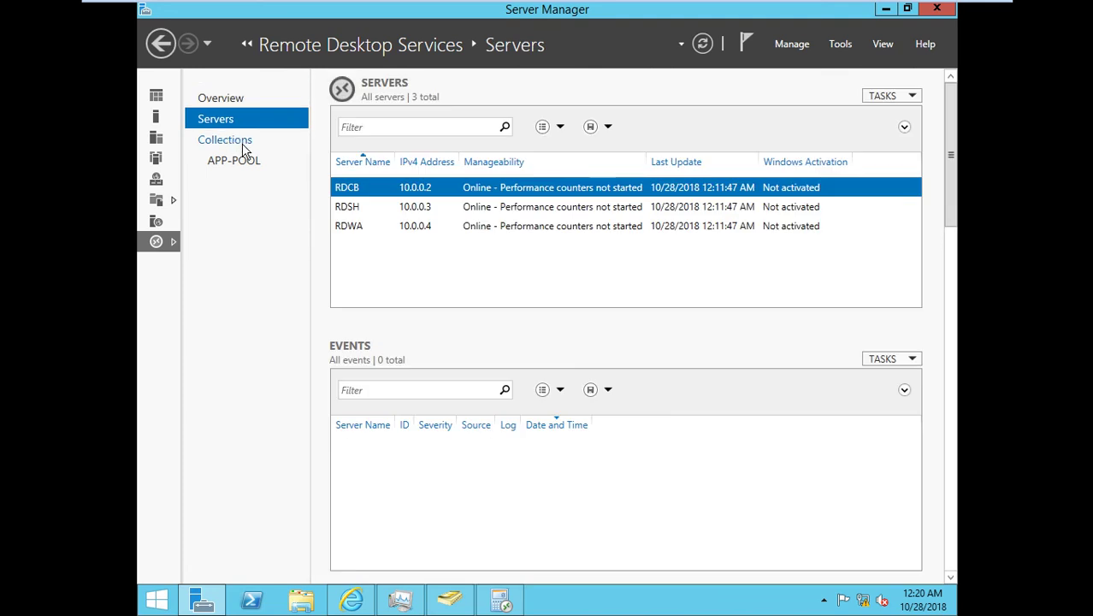
pyautogui.click(374, 209)
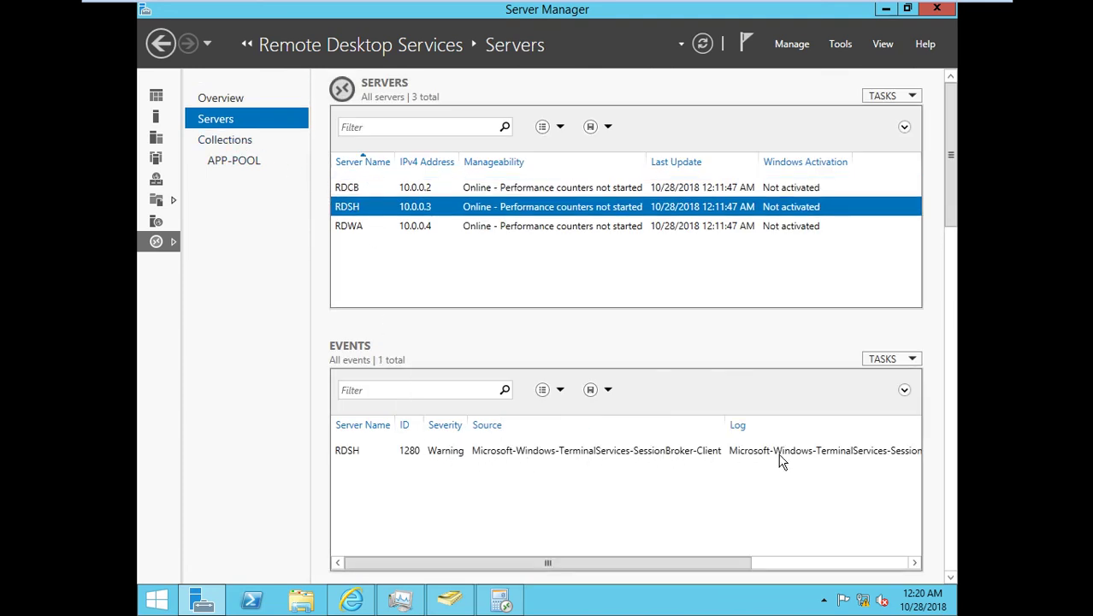
pyautogui.click(232, 142)
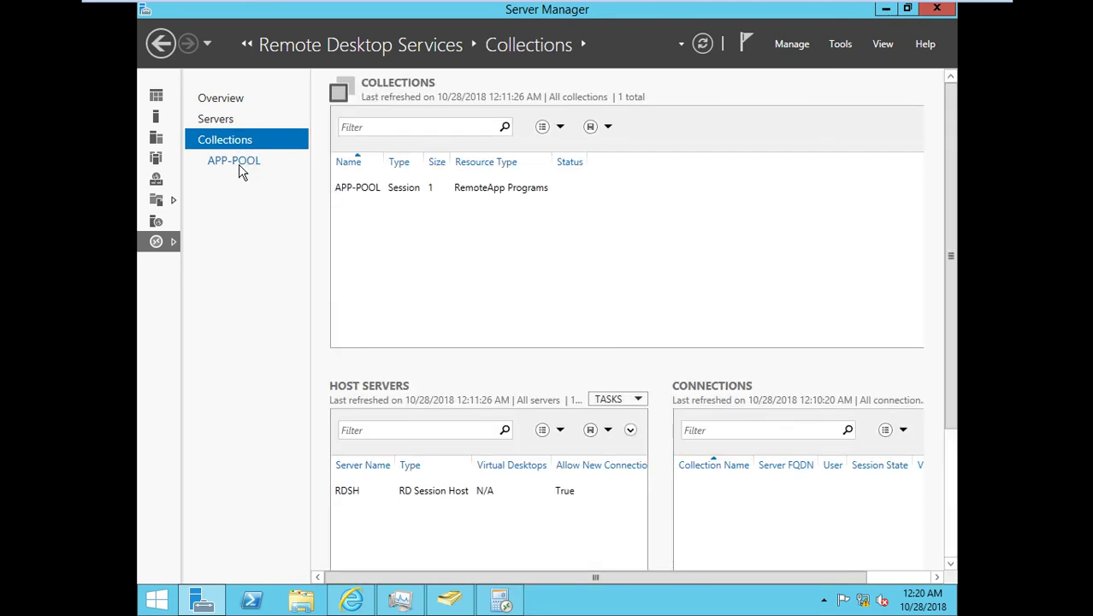
pyautogui.click(348, 493)
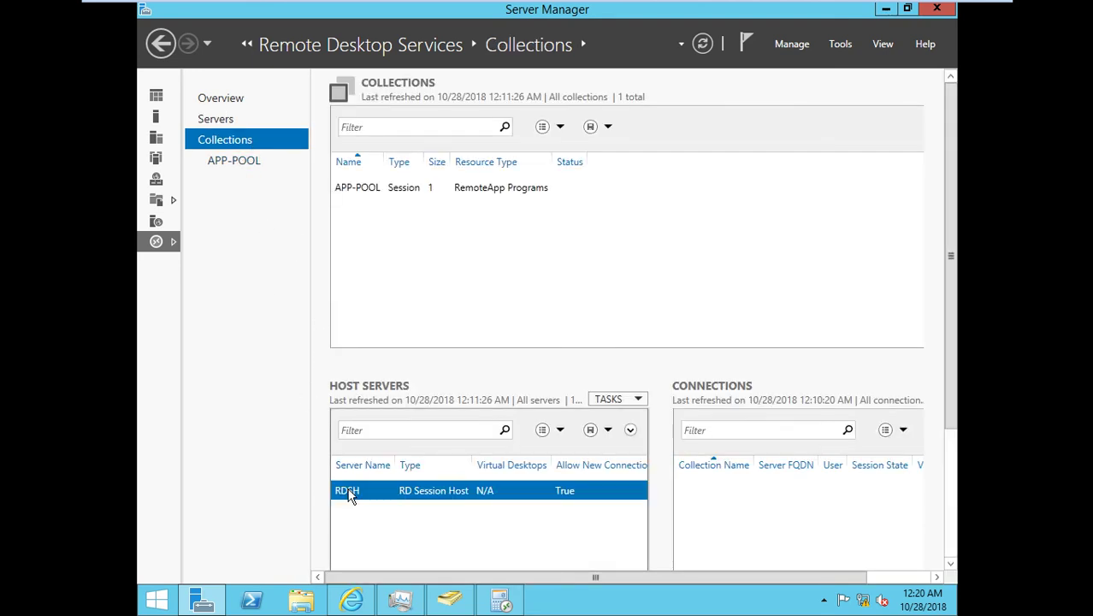
pyautogui.click(236, 162)
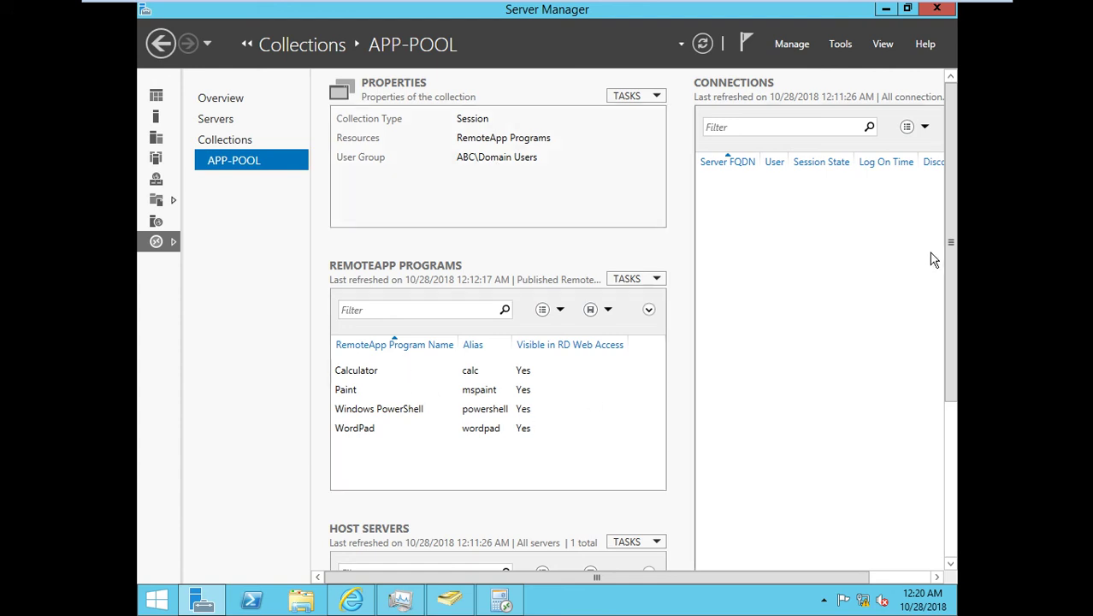
pyautogui.moveTo(950, 248); pyautogui.dragTo(927, 407)
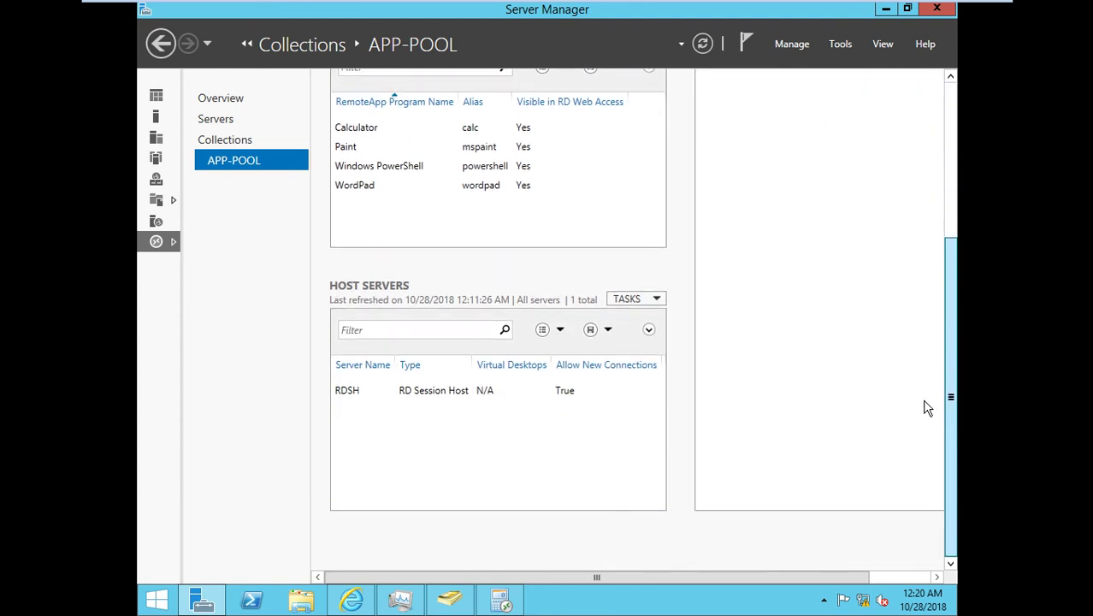
pyautogui.click(355, 395)
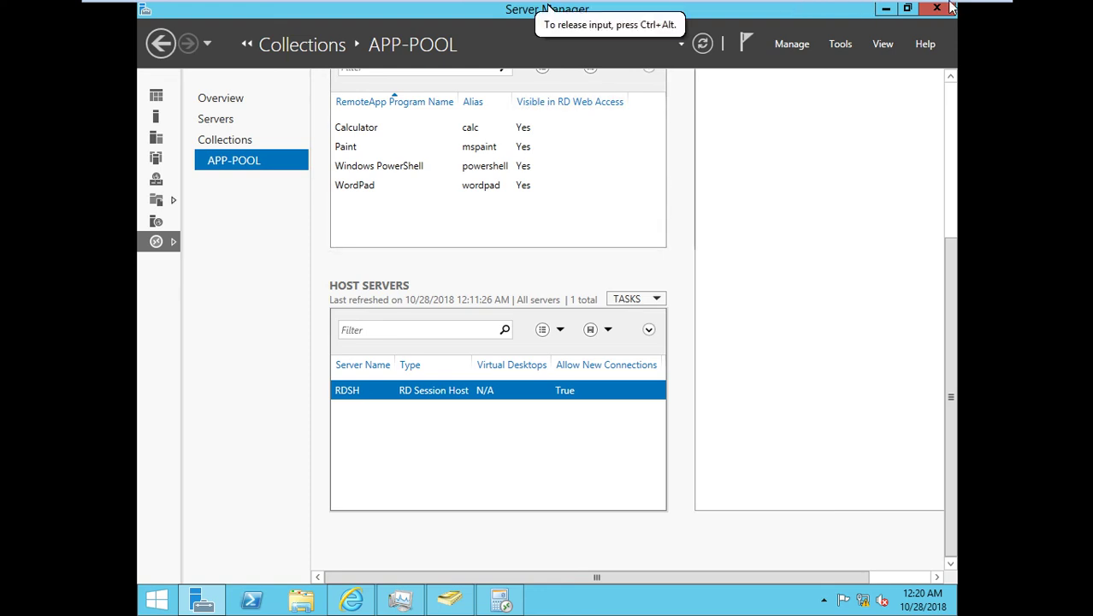
pyautogui.moveTo(855, 7)
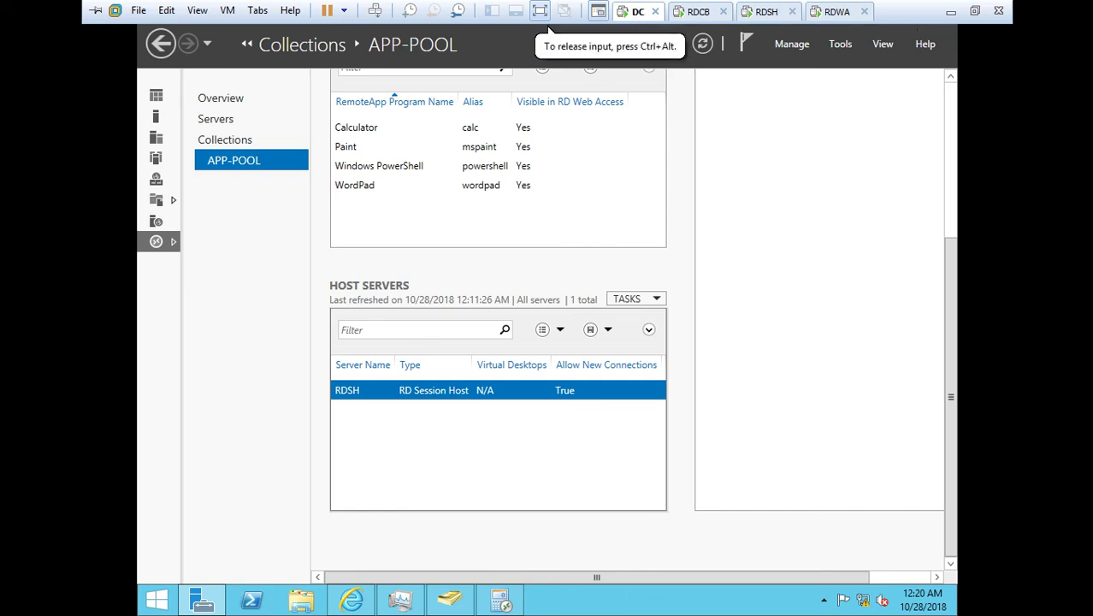
# Bring back the RD Web Access Work Resources page, select its address, and show the menu bar.
pyautogui.click(357, 604)
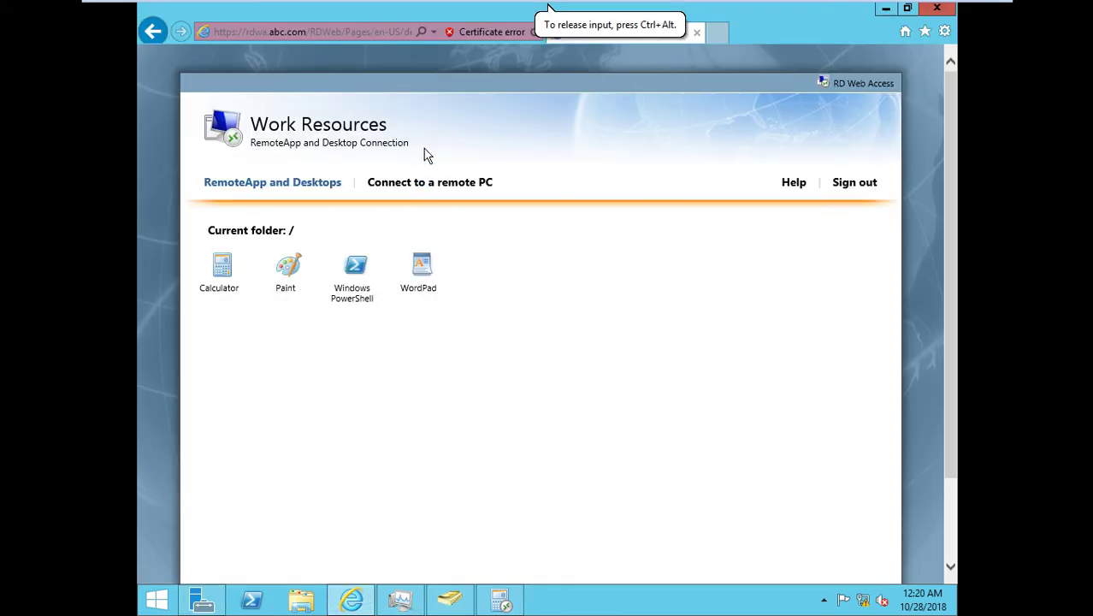
pyautogui.click(301, 35)
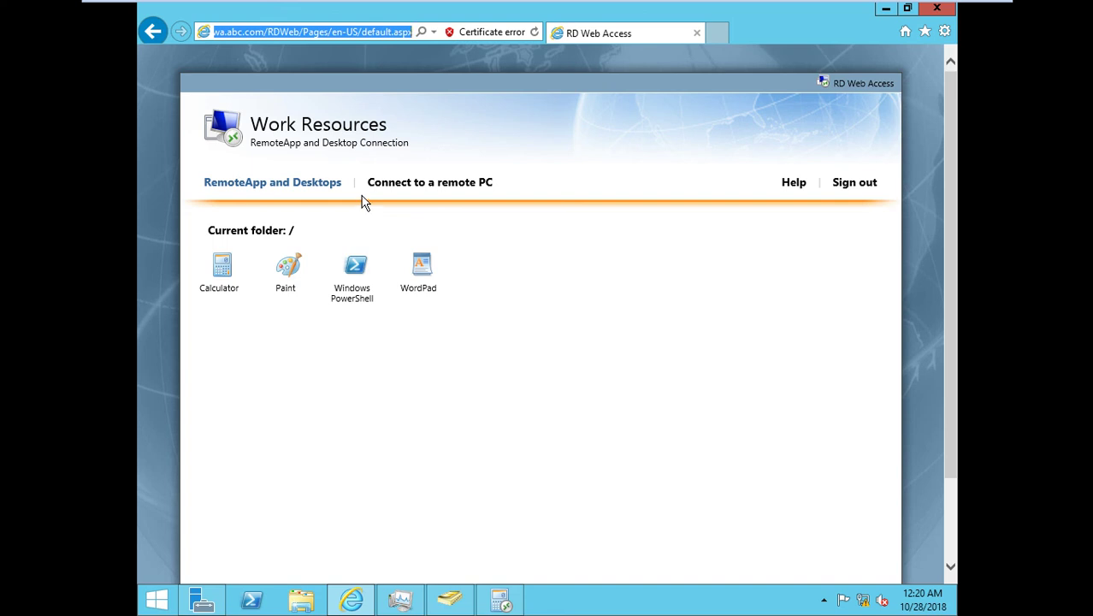
pyautogui.press('alt')
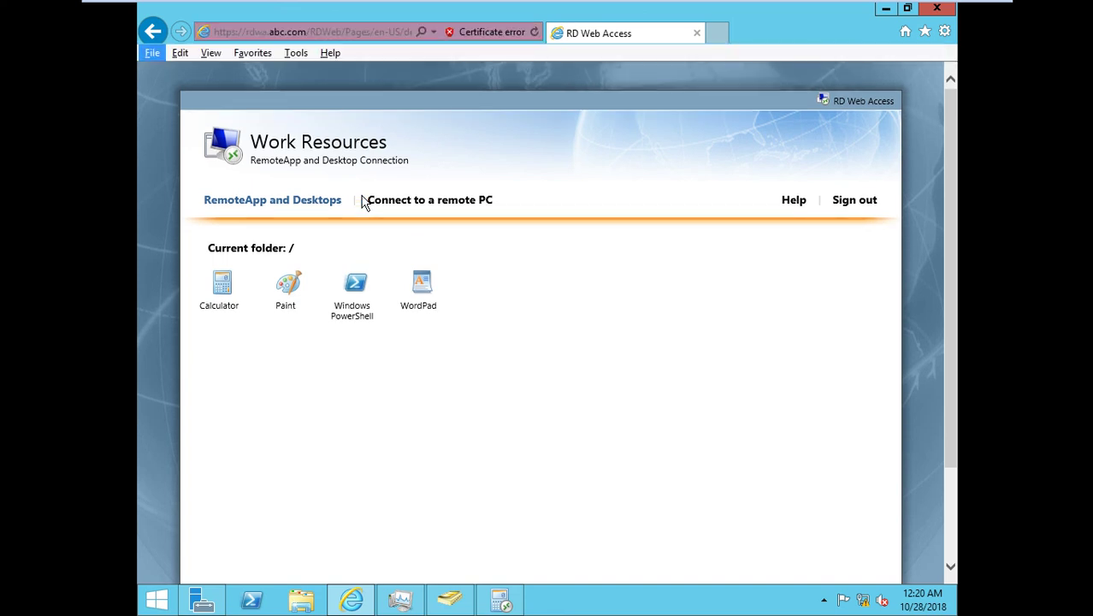